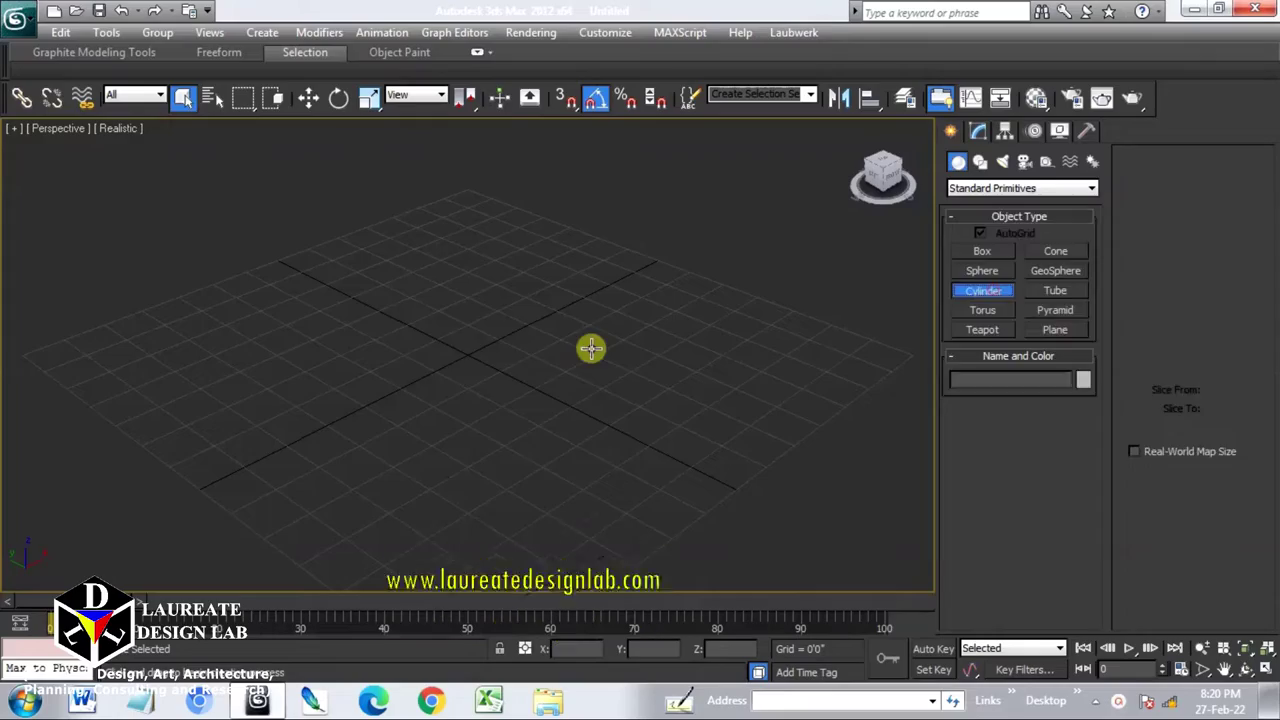
Draw a 12-sided cylinder on the grid in the Perspective view, with edged faces shown.
drag(466, 352, 571, 451)
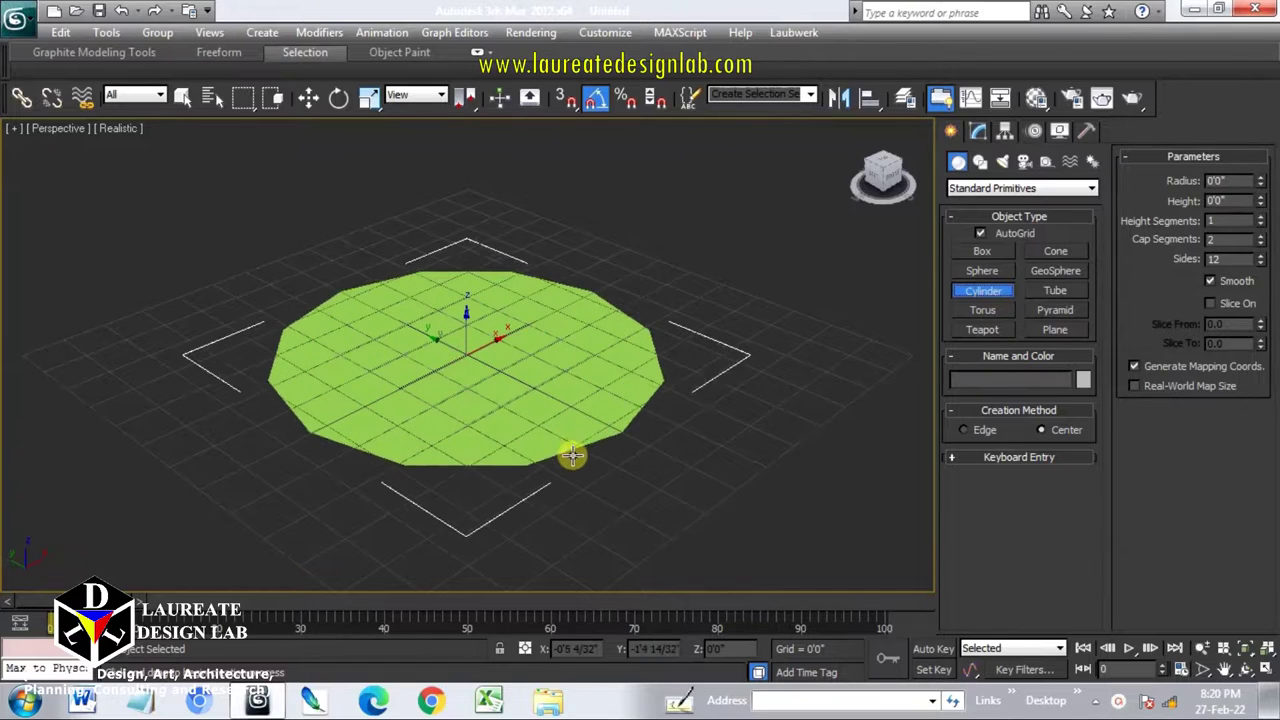
key(F4)
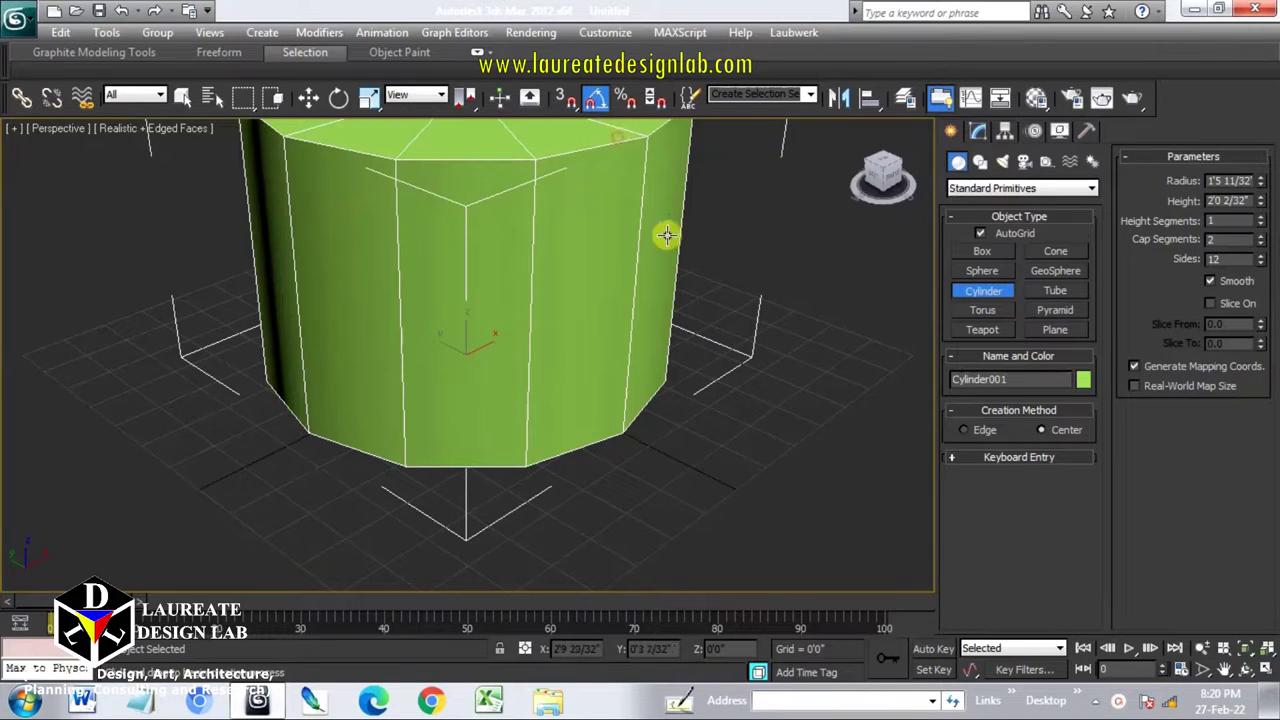
click(666, 234)
Add an Edit Poly modifier to Cylinder001.
scroll(714, 357, down, 2)
scroll(740, 363, down, 1)
scroll(740, 363, down, 1)
click(978, 130)
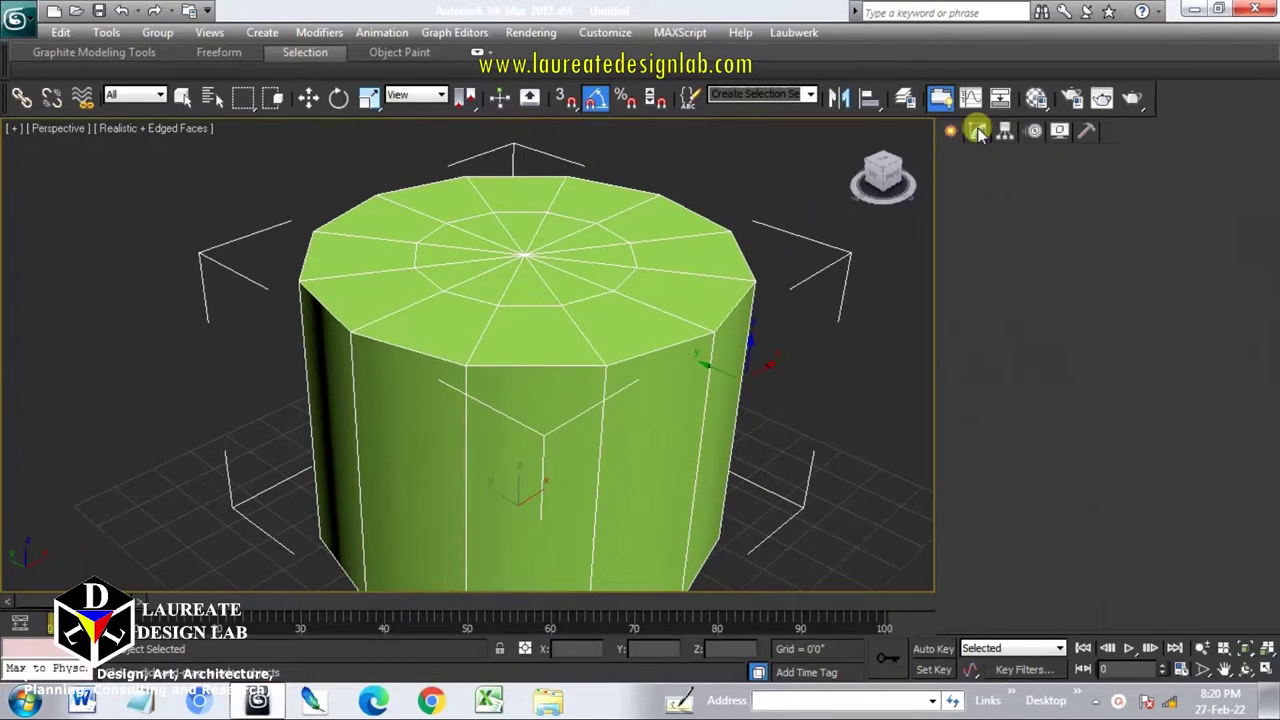
click(991, 210)
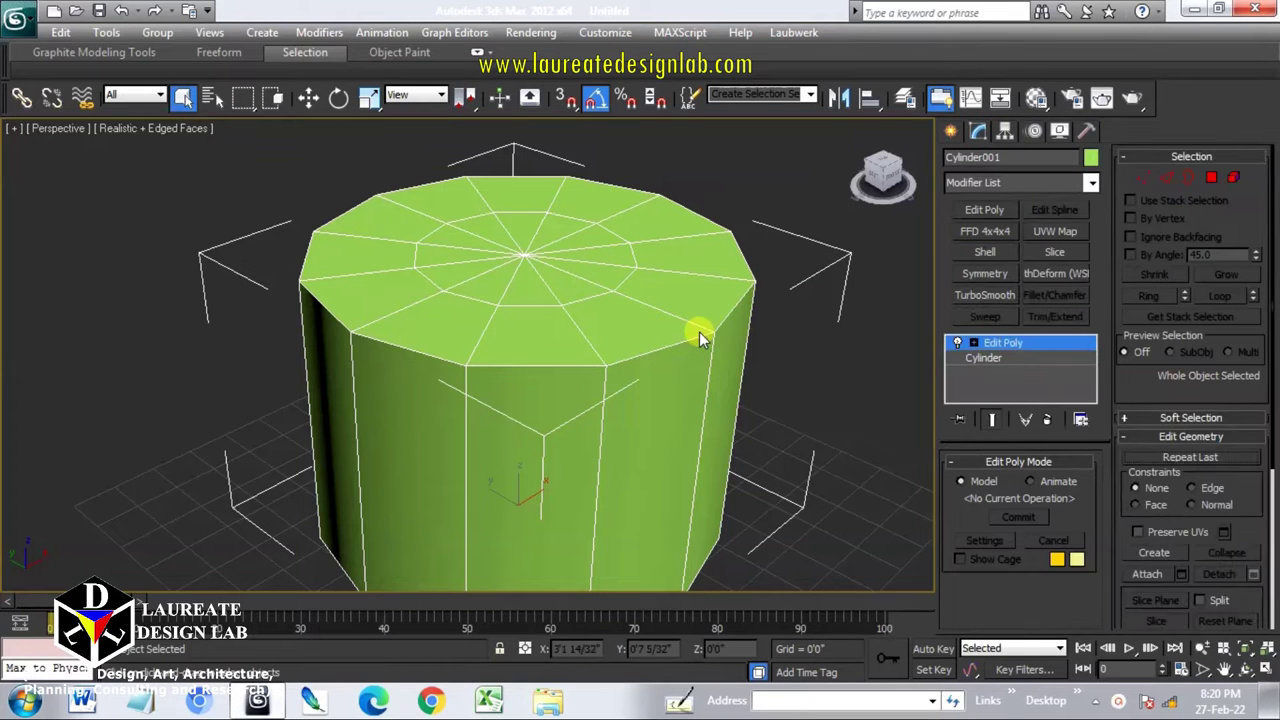
Select and delete all of the cylinder's polygons in Polygon mode.
key(4)
alt+middle_drag(677, 349, 663, 323)
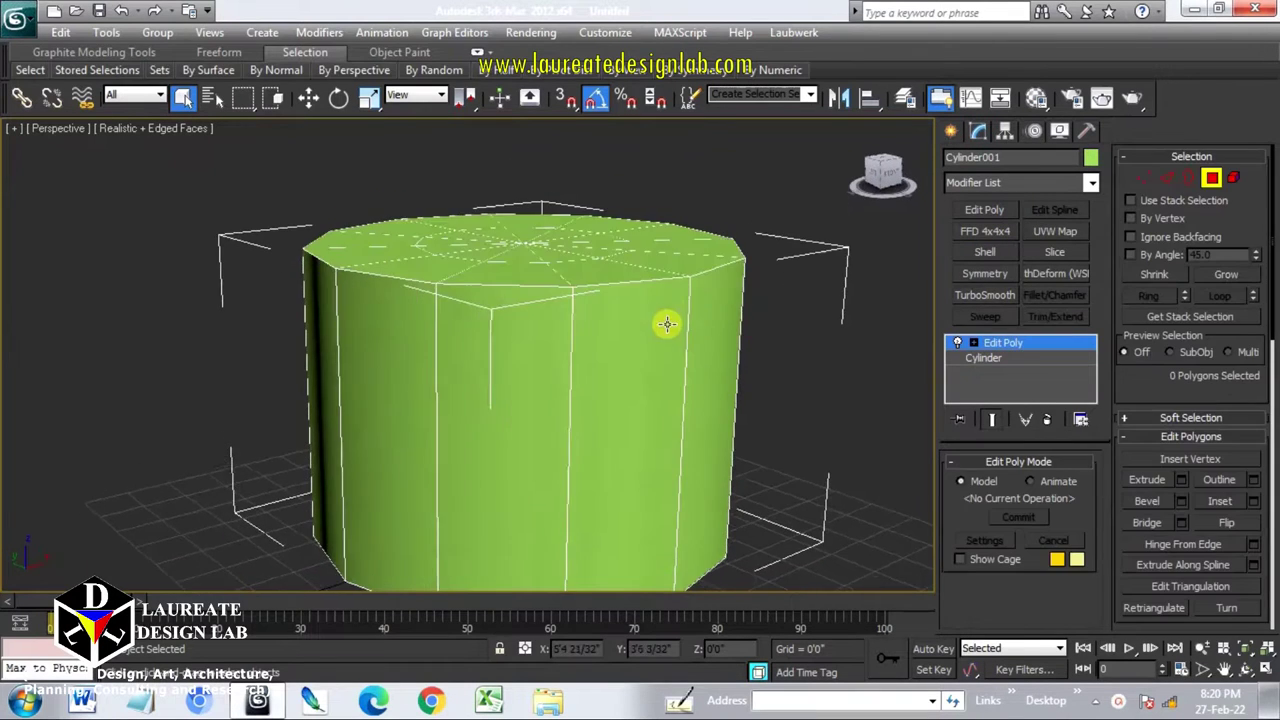
key(ctrl+a)
key(Delete)
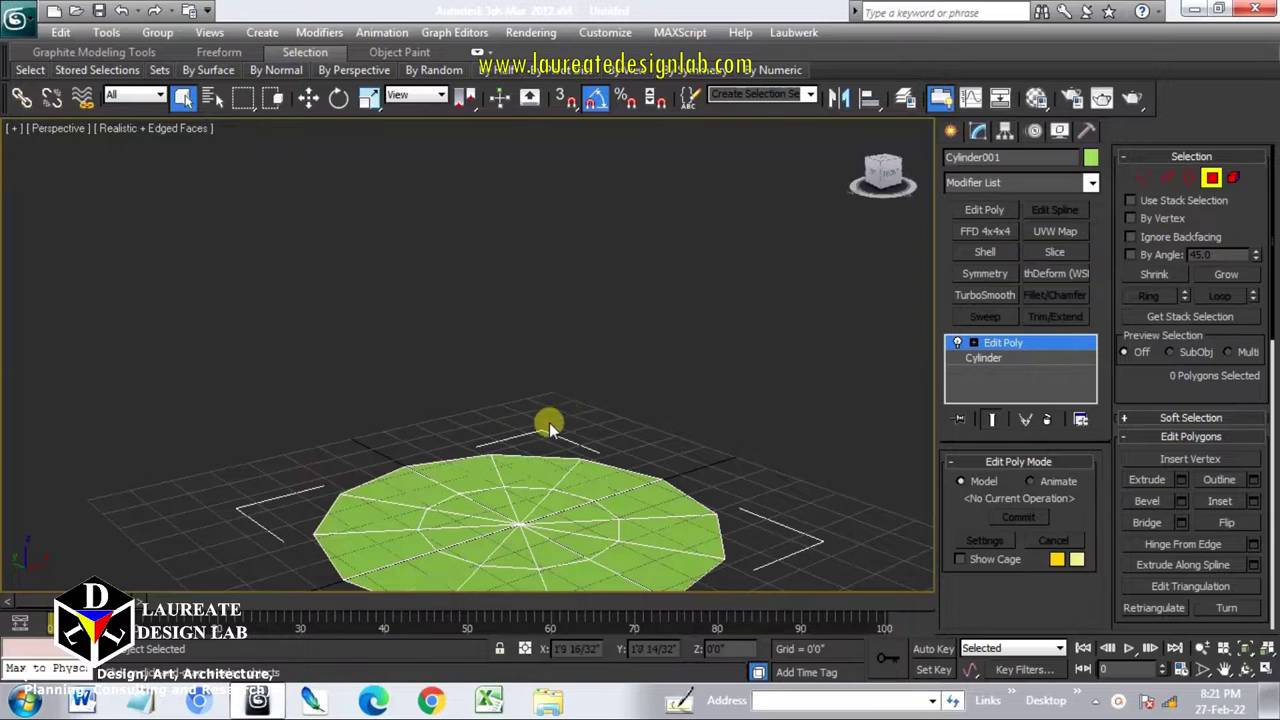
scroll(567, 442, up, 3)
mouse_move(634, 314)
middle_down()
mouse_move(609, 364)
mouse_move(591, 364)
middle_up()
Loop-select the disk's concentric ring edges and create a shape from them.
click(1166, 177)
click(775, 373)
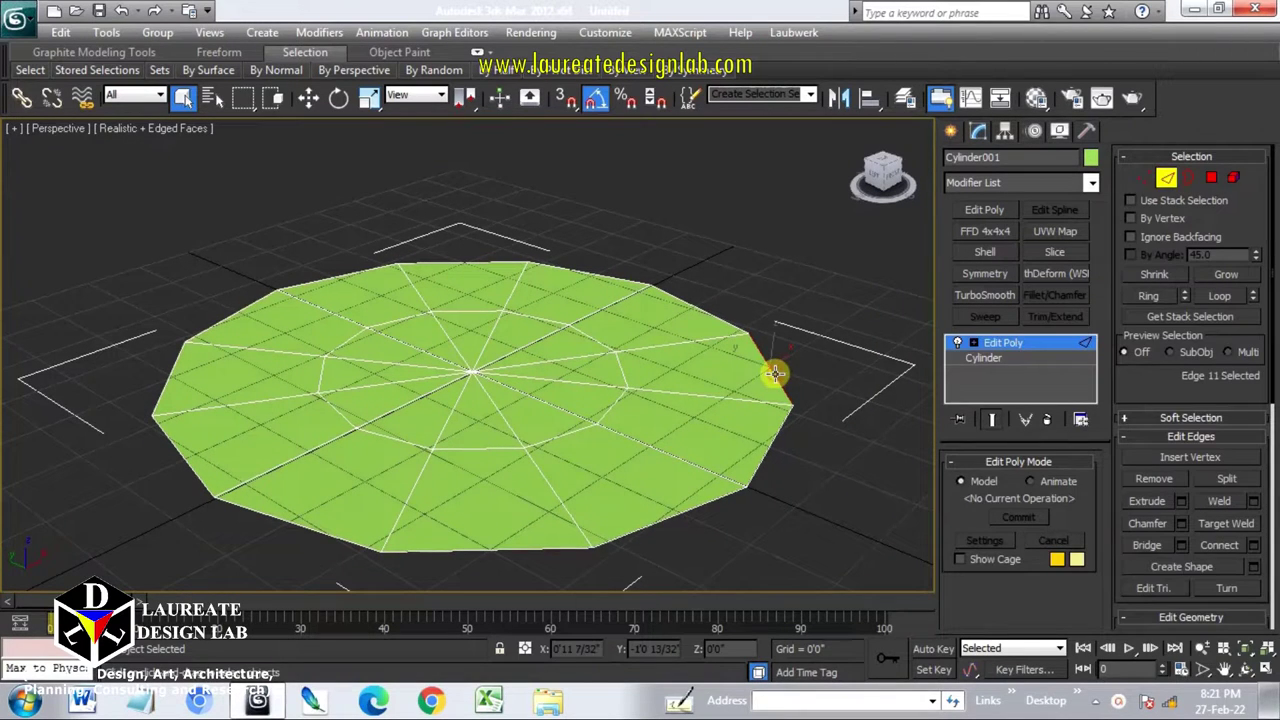
click(1215, 291)
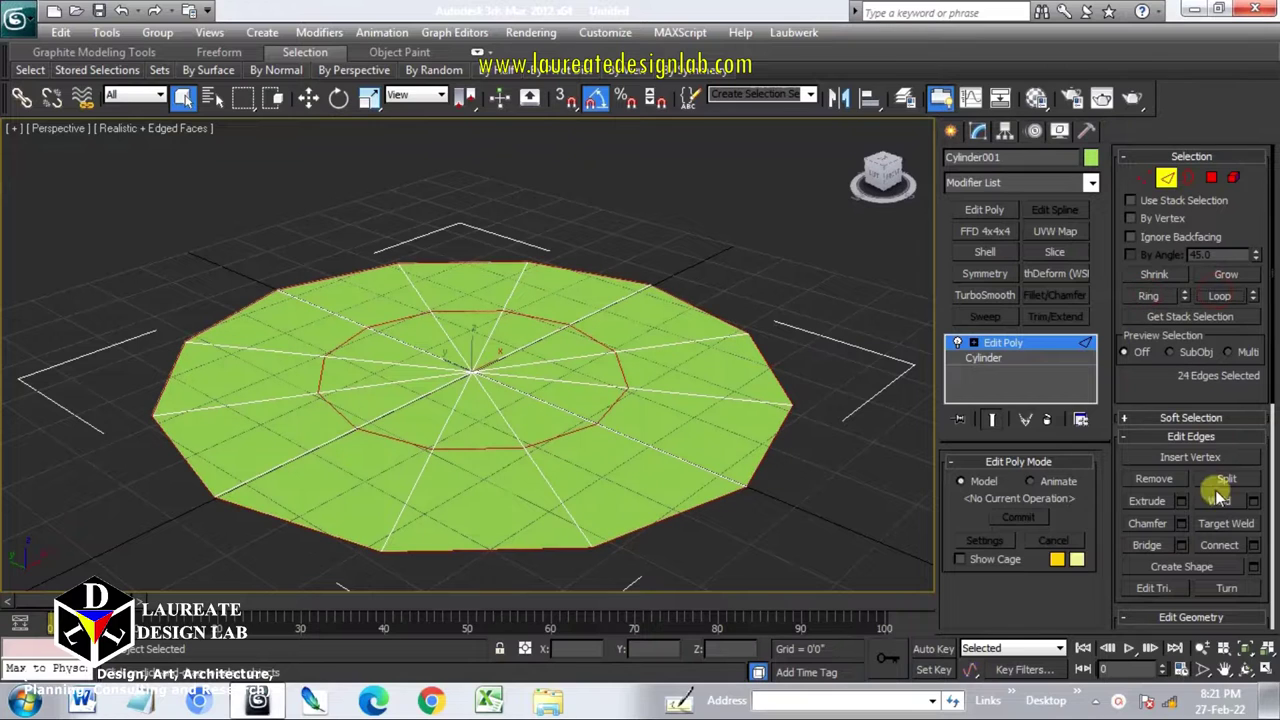
click(1252, 566)
click(603, 377)
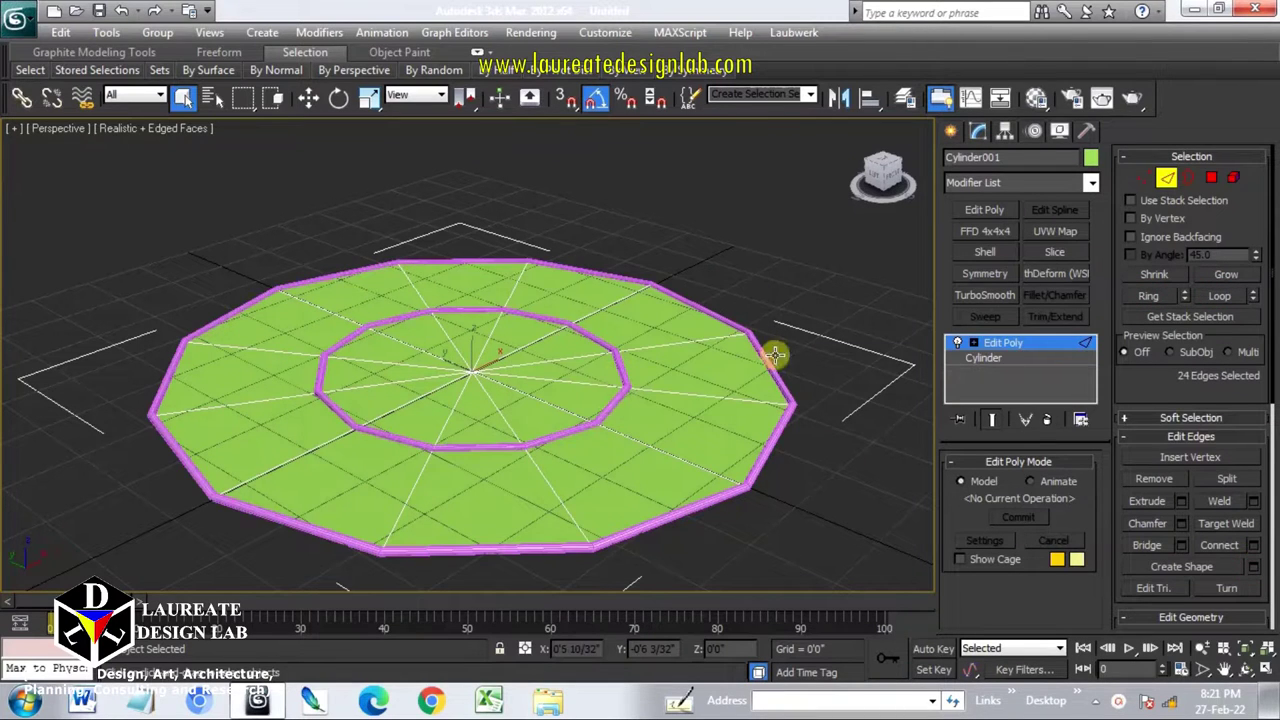
Create a shape from the radial spoke edges, delete the remaining faces, and select the ring spline.
click(688, 343)
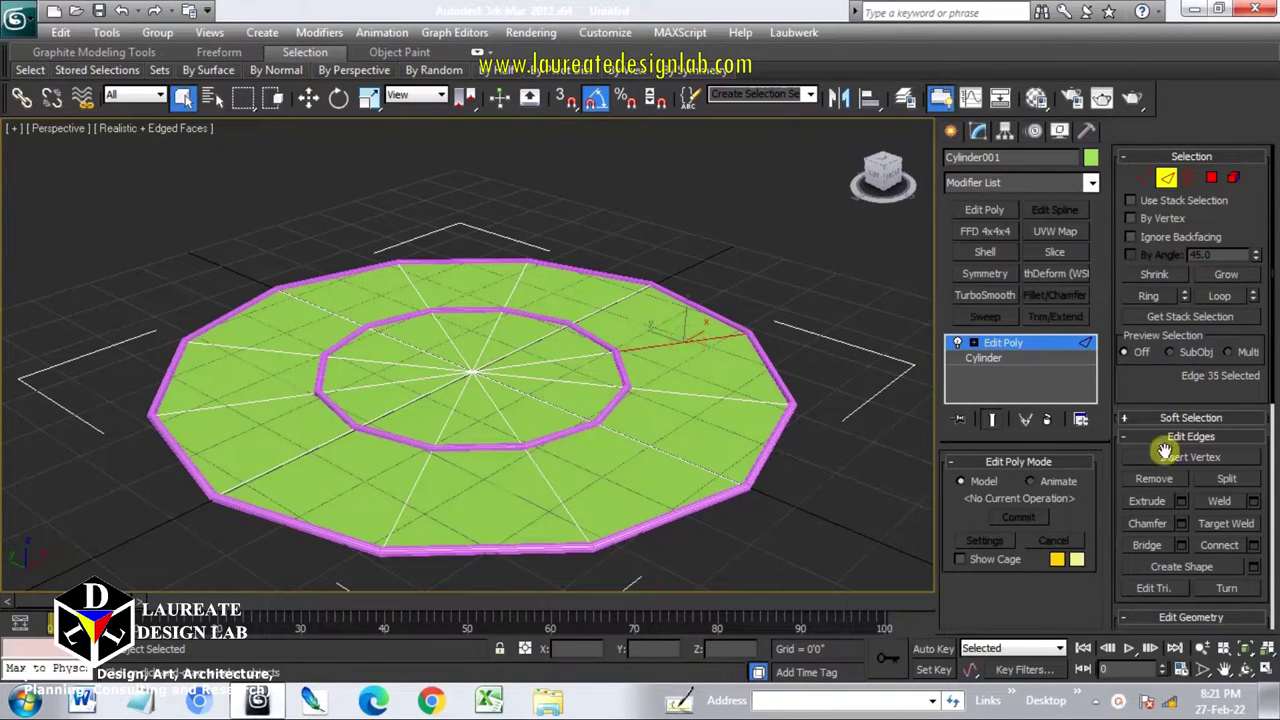
click(1148, 295)
click(1220, 296)
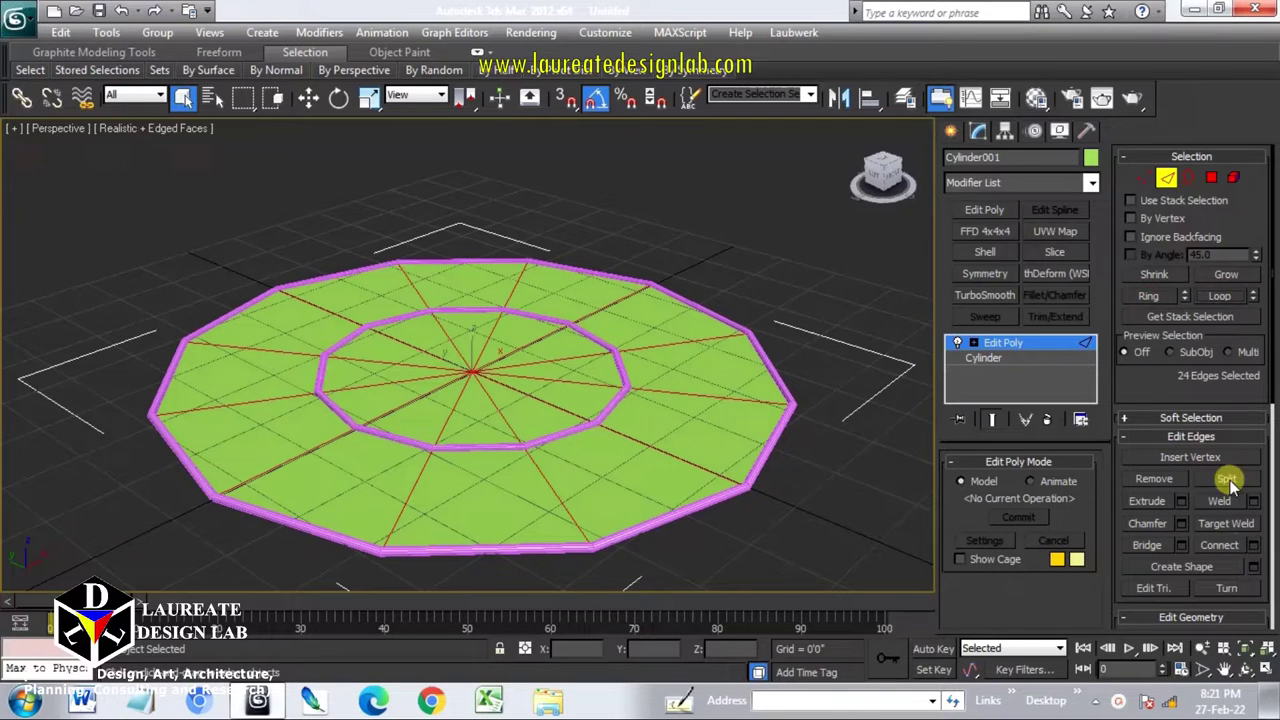
click(1252, 566)
click(601, 377)
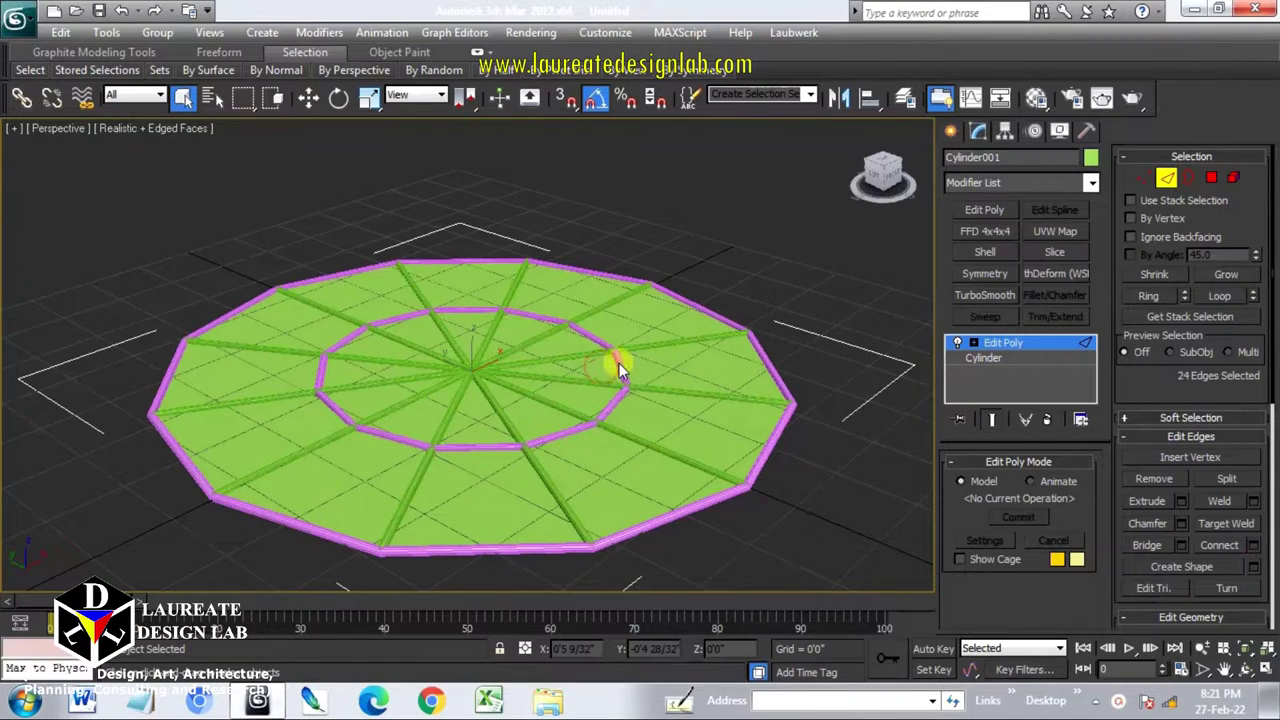
key(Delete)
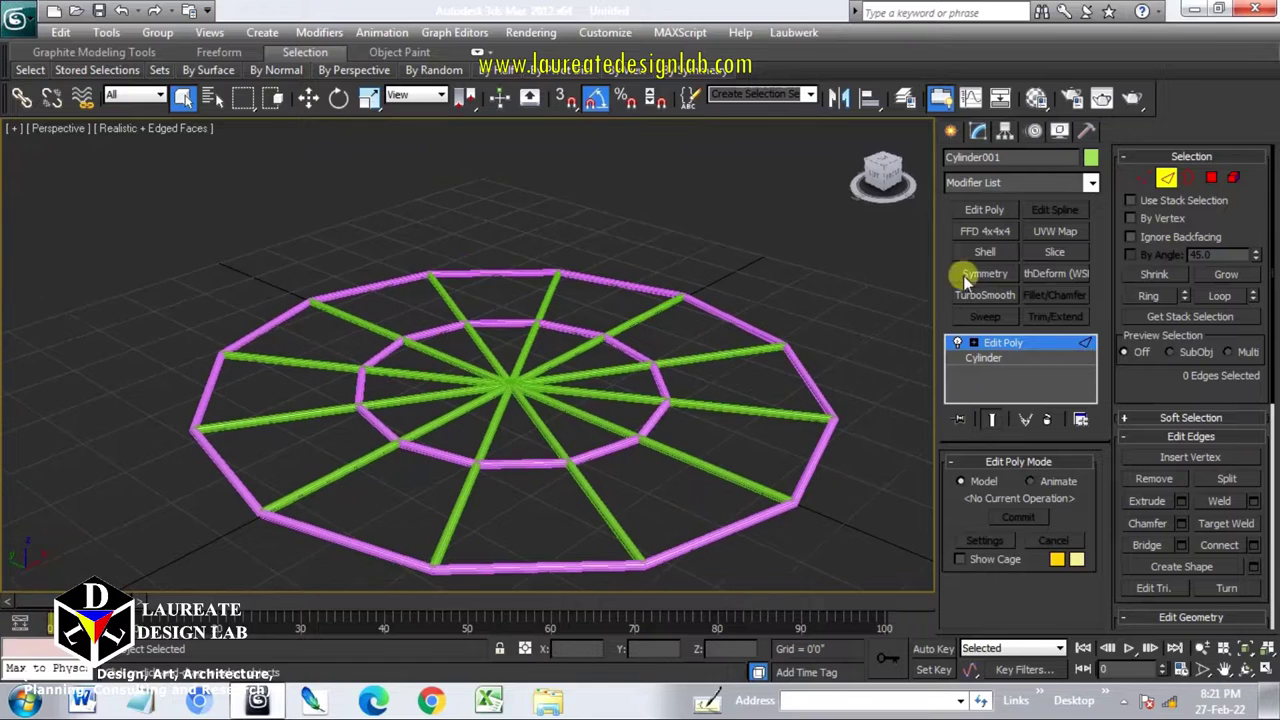
click(737, 323)
Switch the ring spline to Vertex sub-object mode.
click(1163, 203)
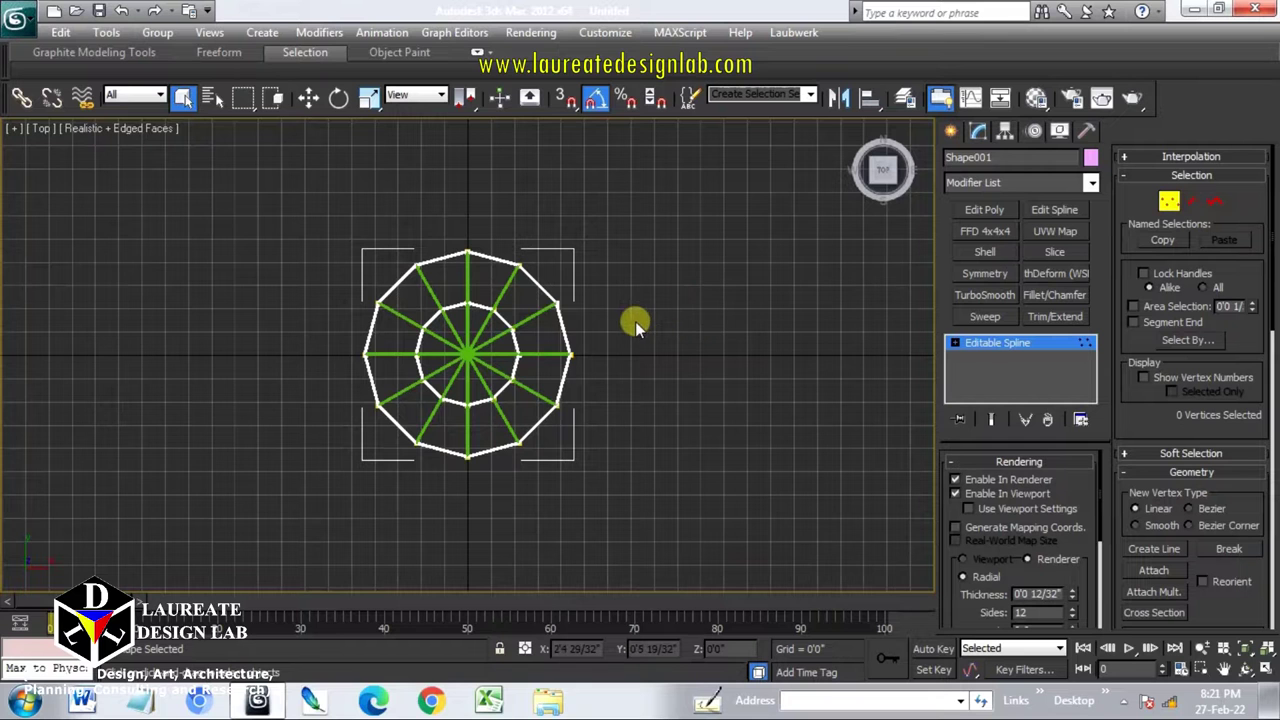
Select the inner ring's top vertex and a left outer vertex, then switch to wireframe.
scroll(634, 323, up, 3)
scroll(663, 309, up, 2)
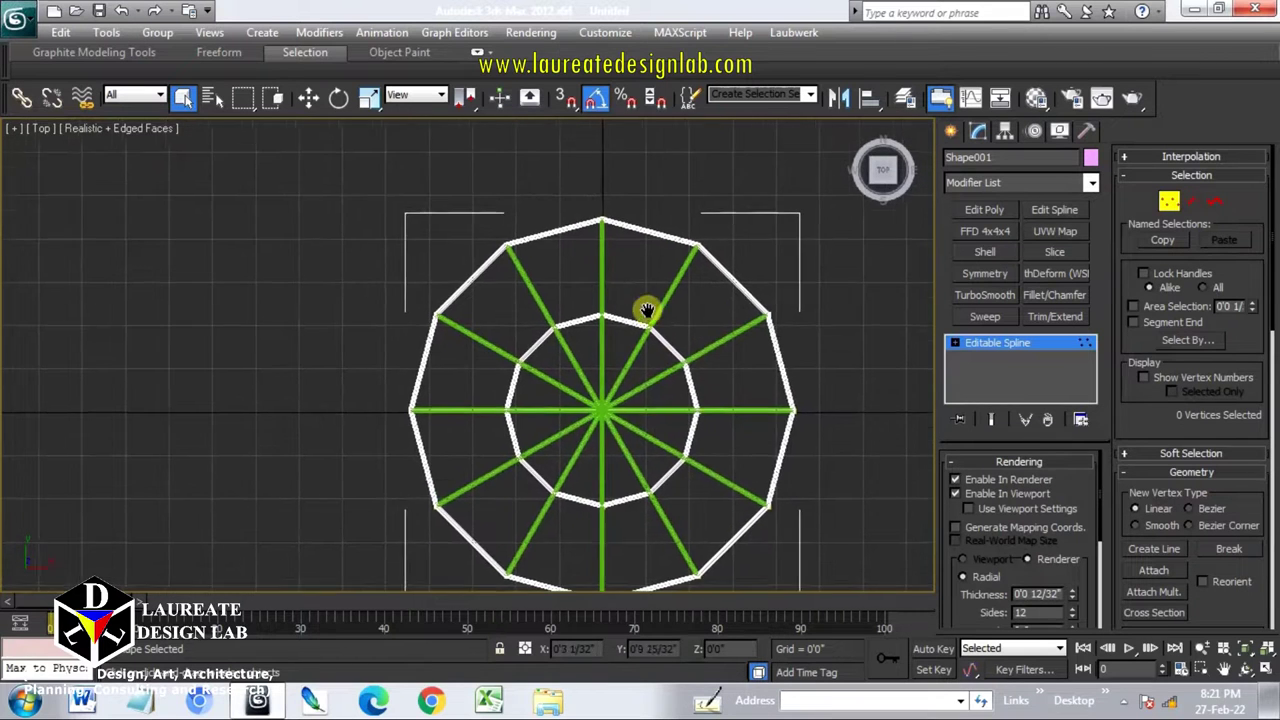
scroll(646, 310, down, 1)
middle_drag(645, 304, 634, 306)
scroll(634, 306, up, 3)
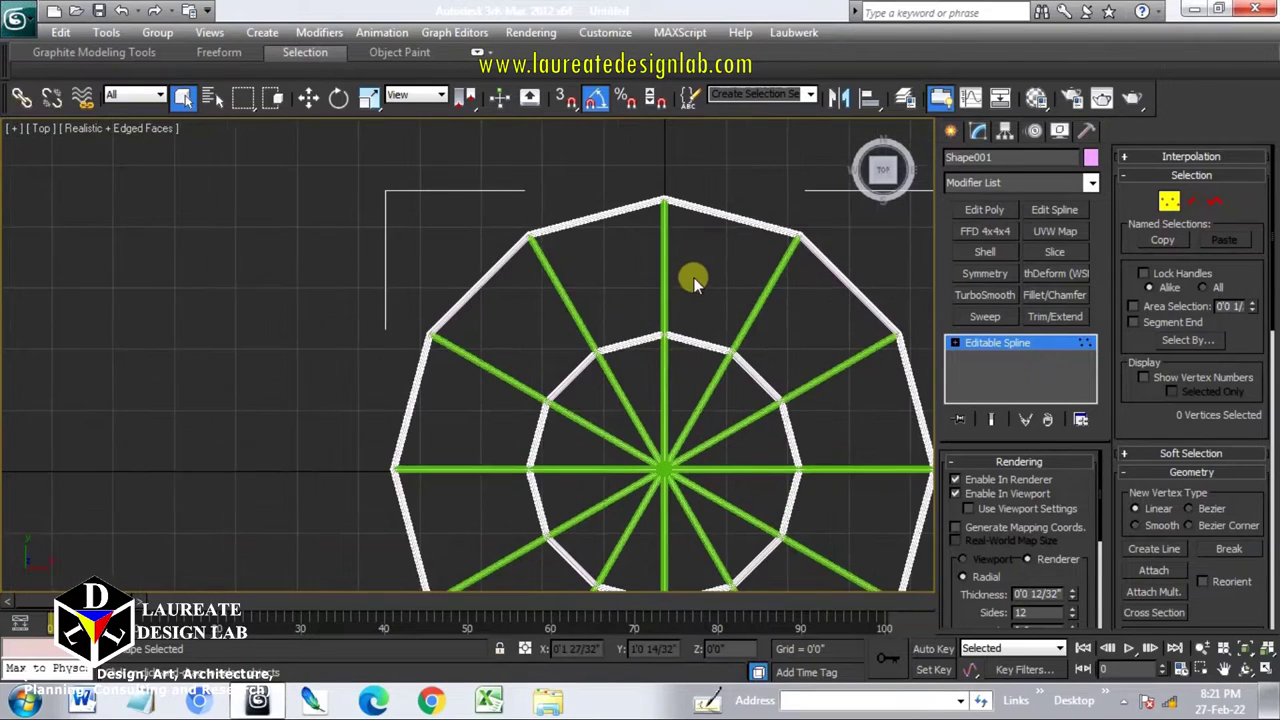
scroll(657, 189, down, 1)
click(668, 330)
scroll(690, 360, up, 1)
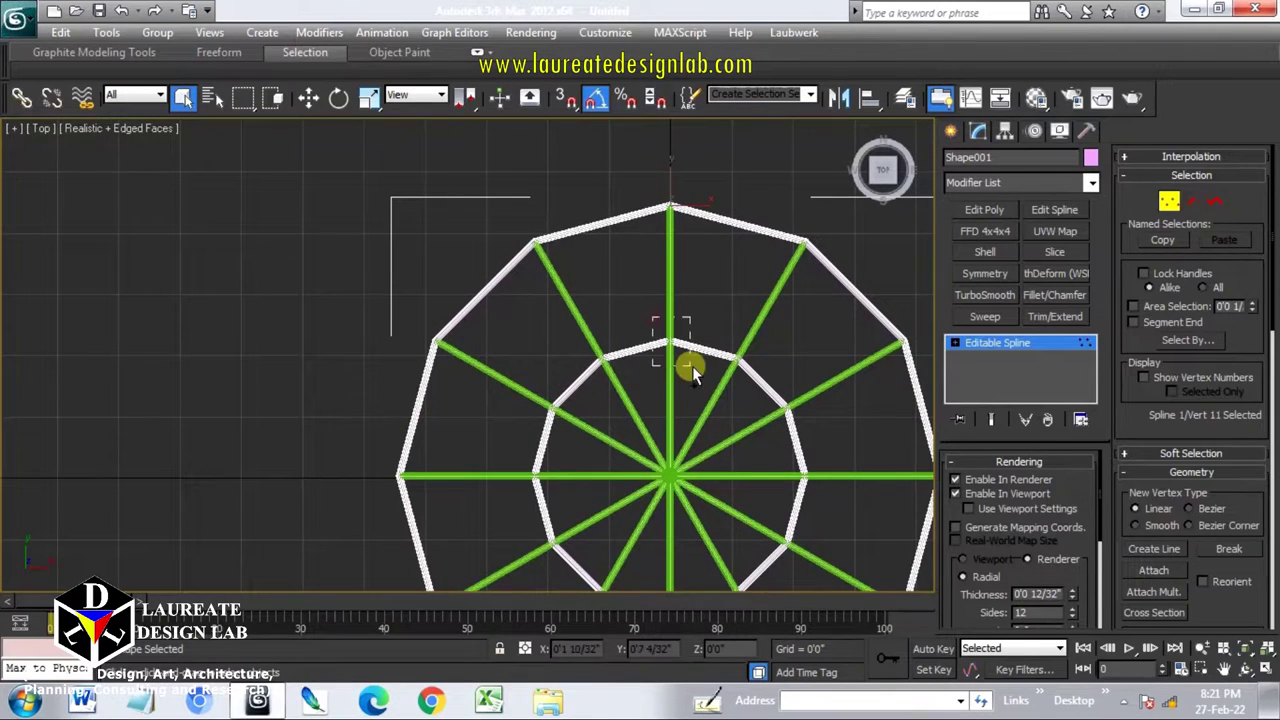
ctrl+click(437, 342)
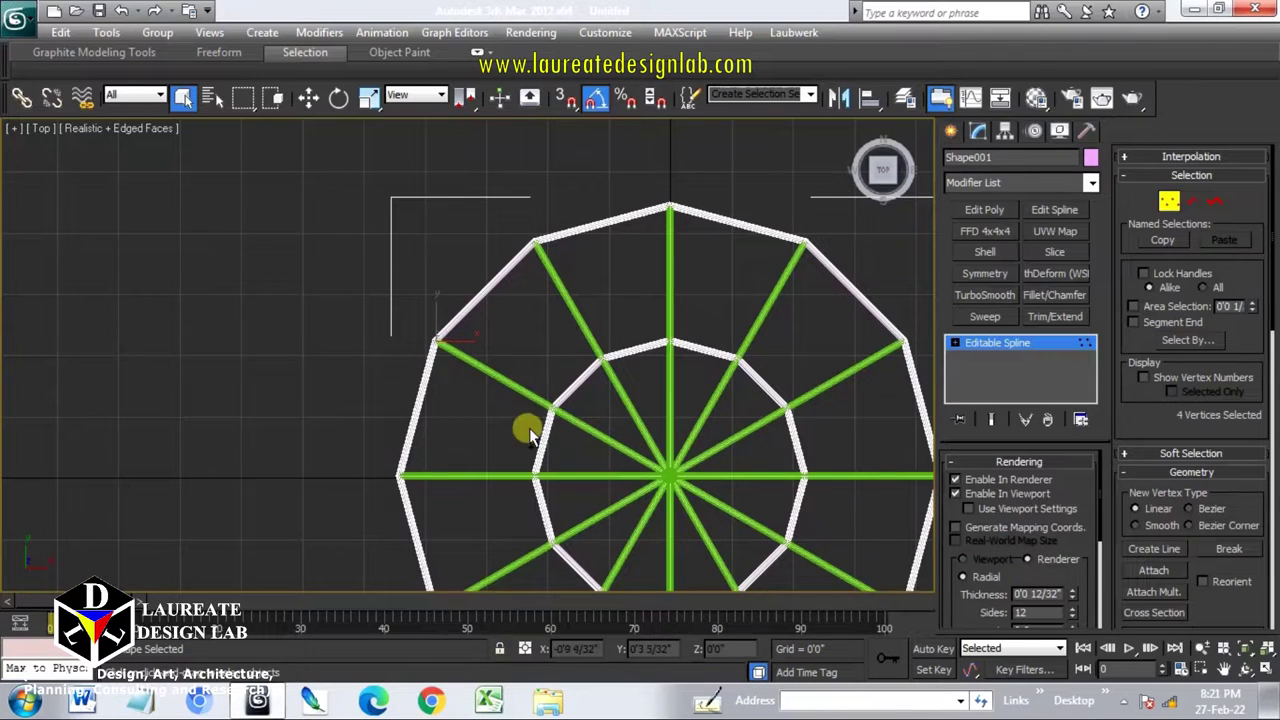
scroll(529, 410, down, 1)
scroll(491, 343, up, 5)
mouse_move(491, 343)
middle_down()
mouse_move(526, 354)
mouse_move(581, 416)
middle_up()
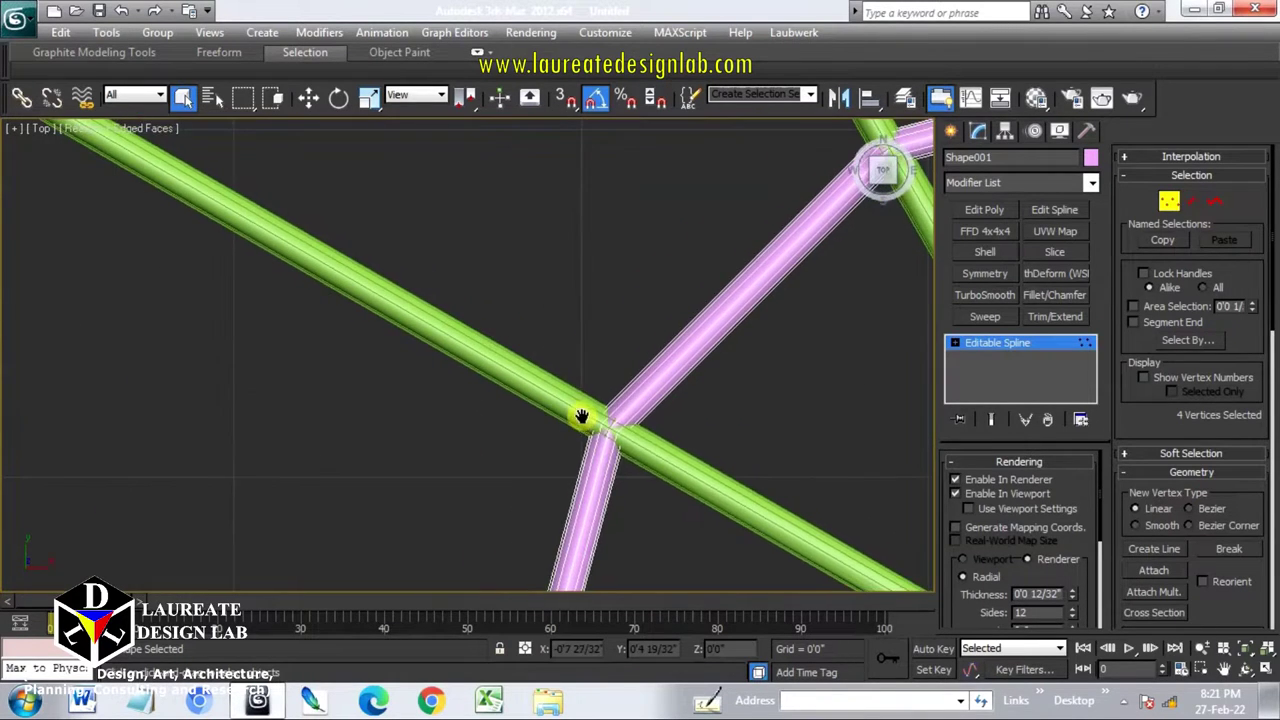
key(F3)
scroll(580, 416, down, 3)
scroll(608, 423, down, 2)
scroll(617, 371, down, 1)
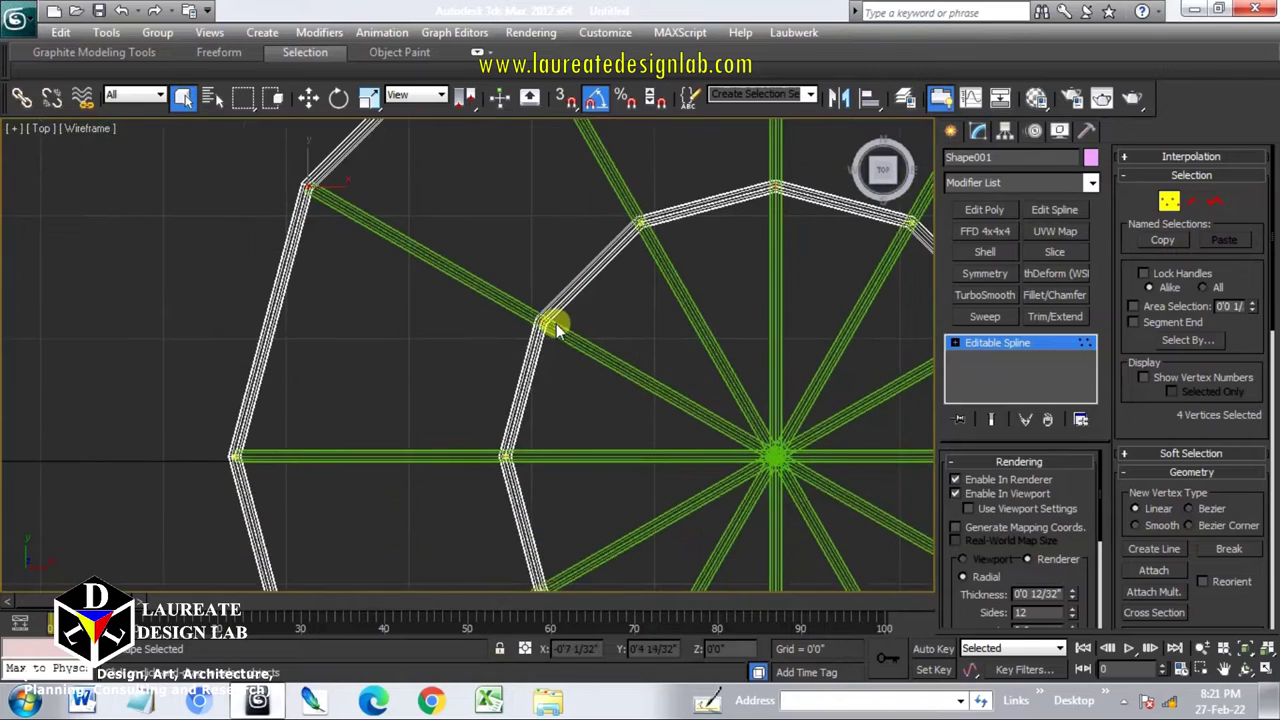
Add the bottom ring vertices and one more, bringing the selection to twelve vertices.
middle_drag(556, 323, 560, 194)
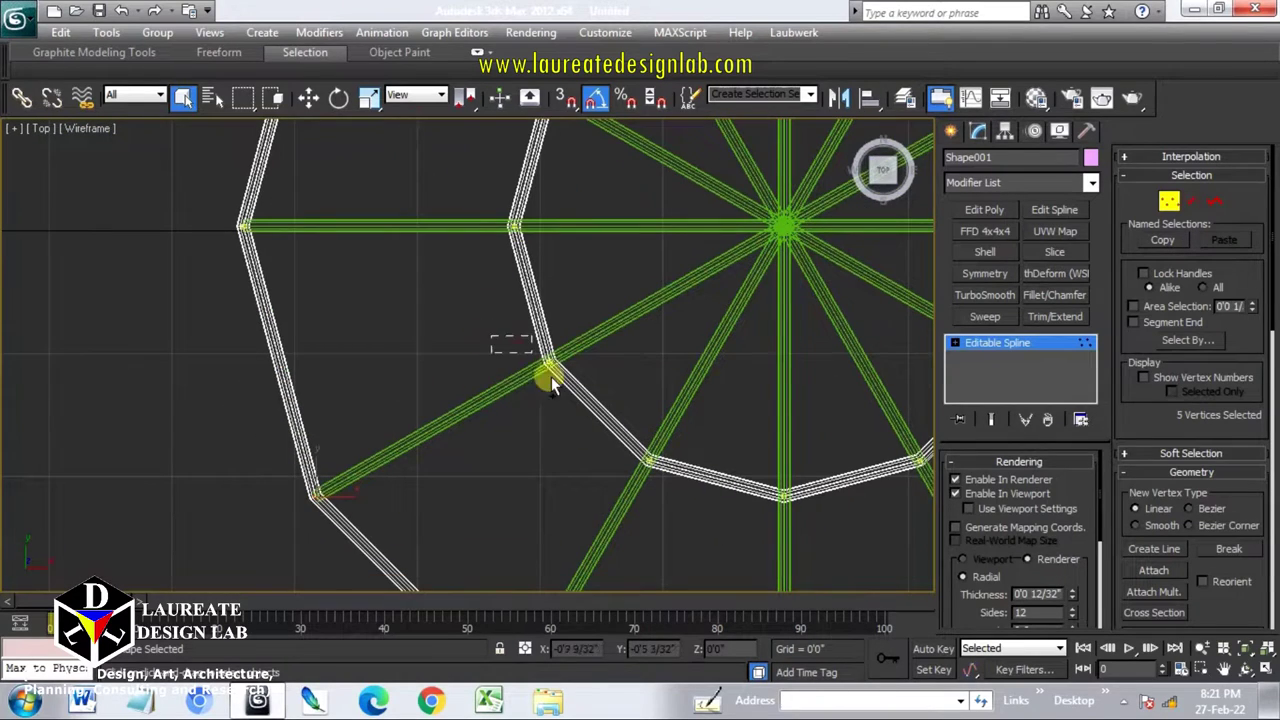
mouse_move(620, 455)
middle_down()
mouse_move(526, 294)
mouse_move(611, 271)
middle_up()
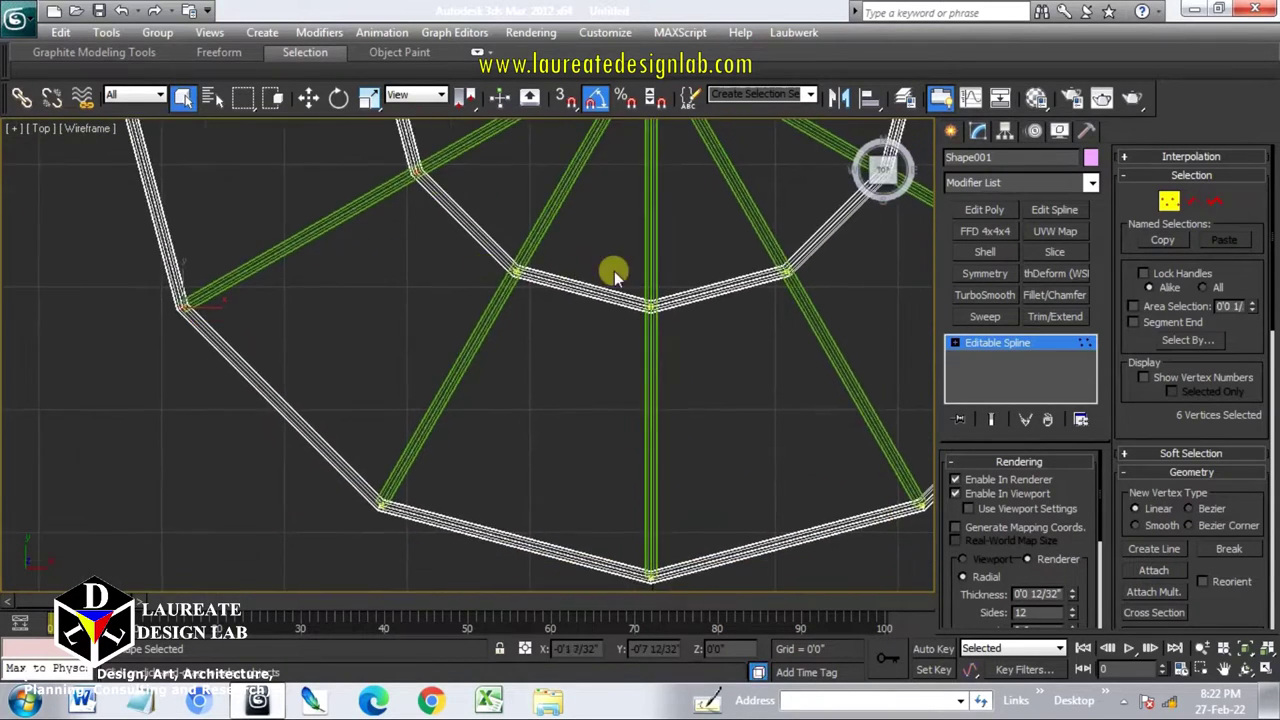
drag(614, 271, 678, 566)
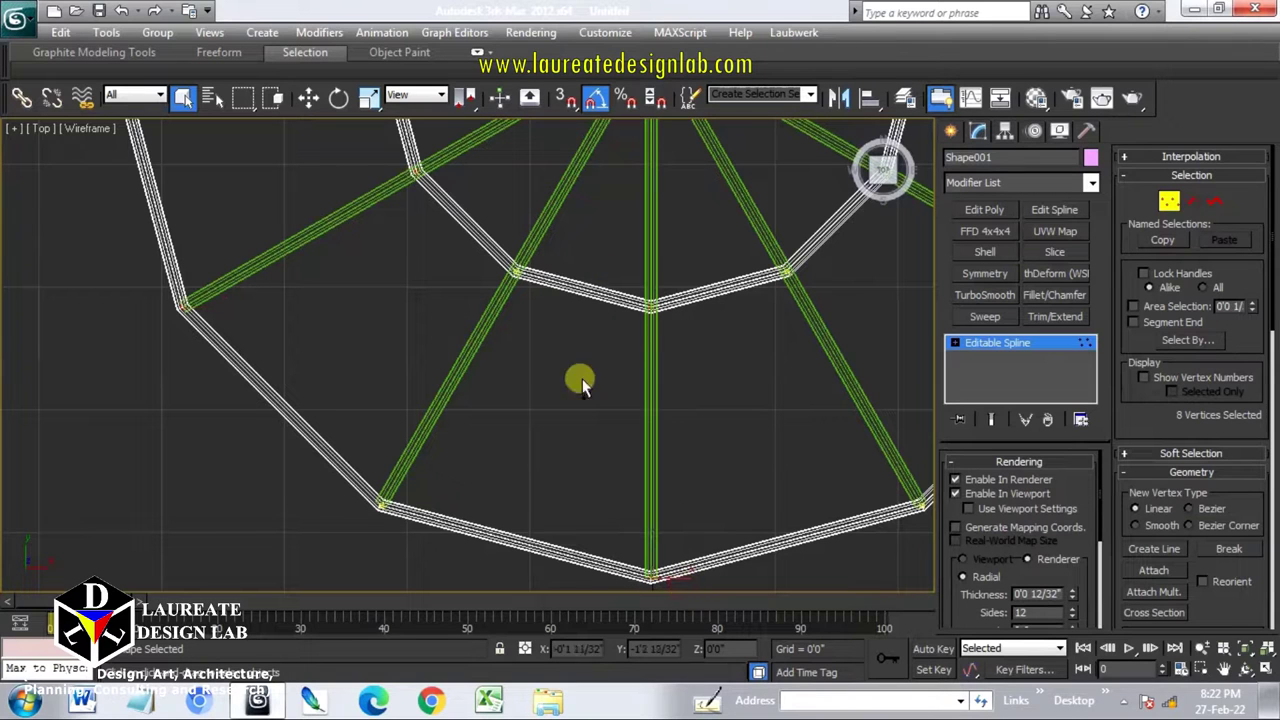
middle_drag(714, 486, 480, 480)
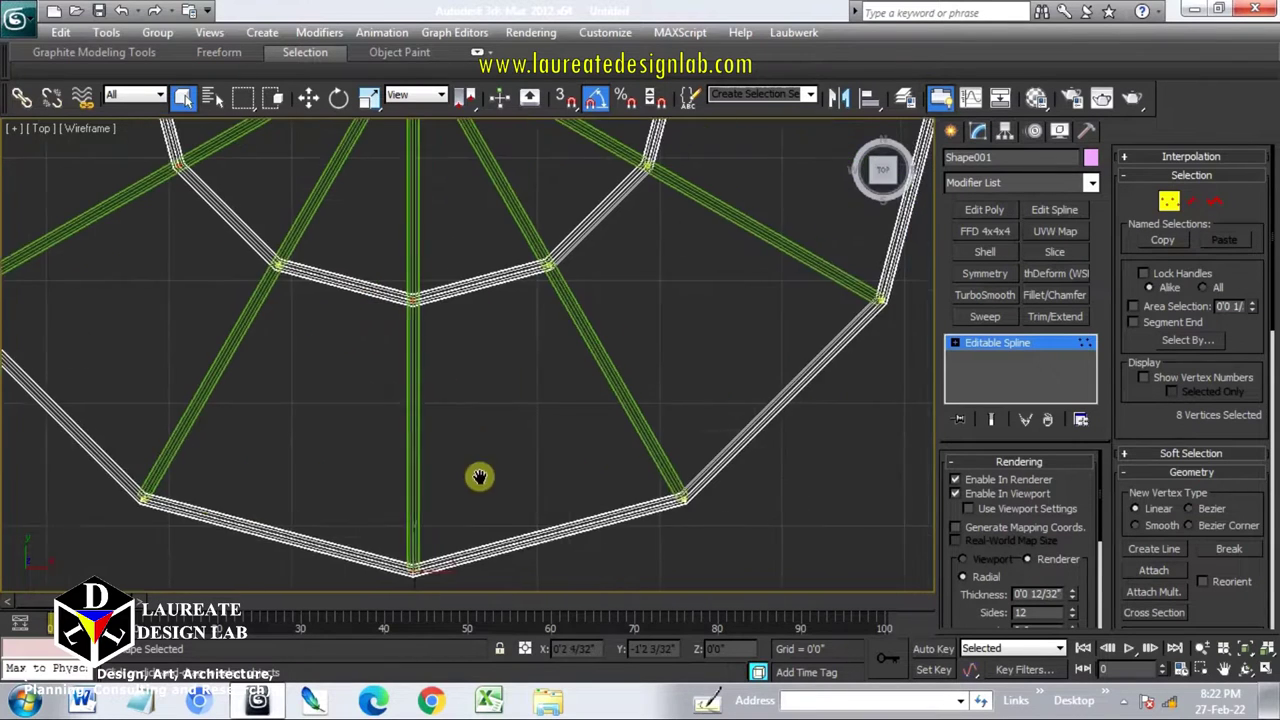
middle_drag(709, 423, 681, 489)
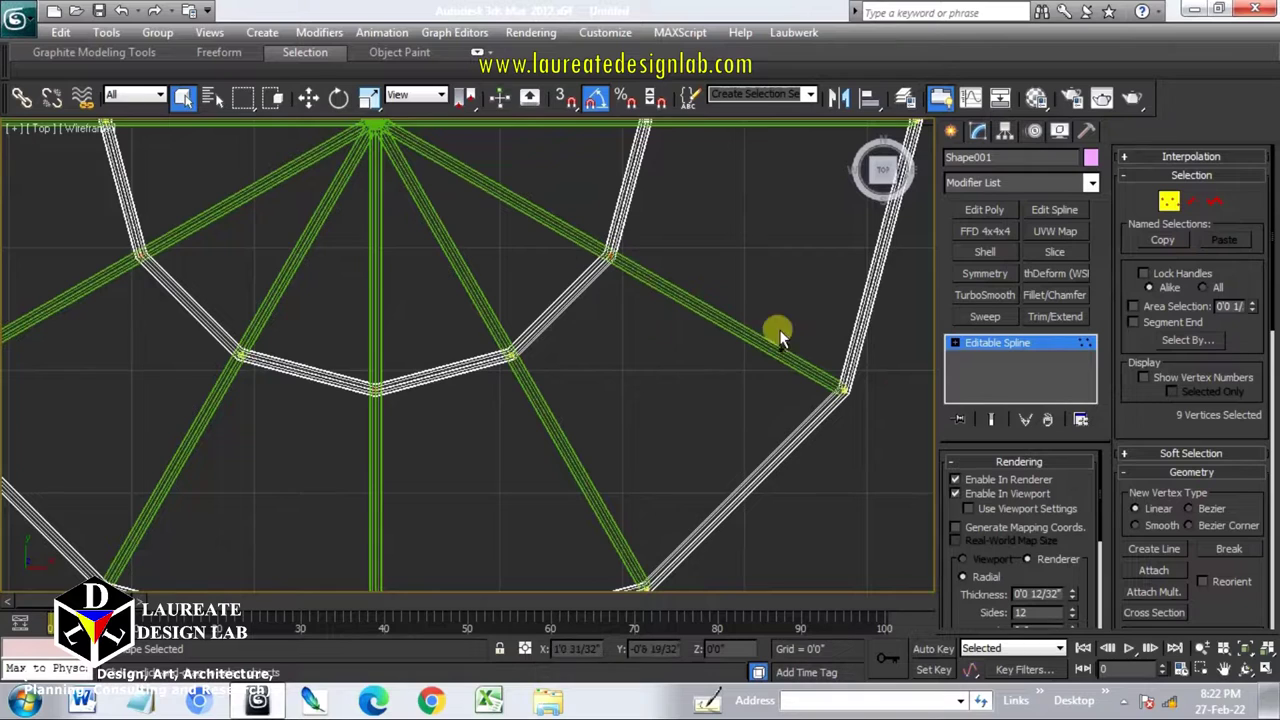
mouse_move(800, 271)
middle_down()
mouse_move(777, 491)
mouse_move(508, 323)
middle_up()
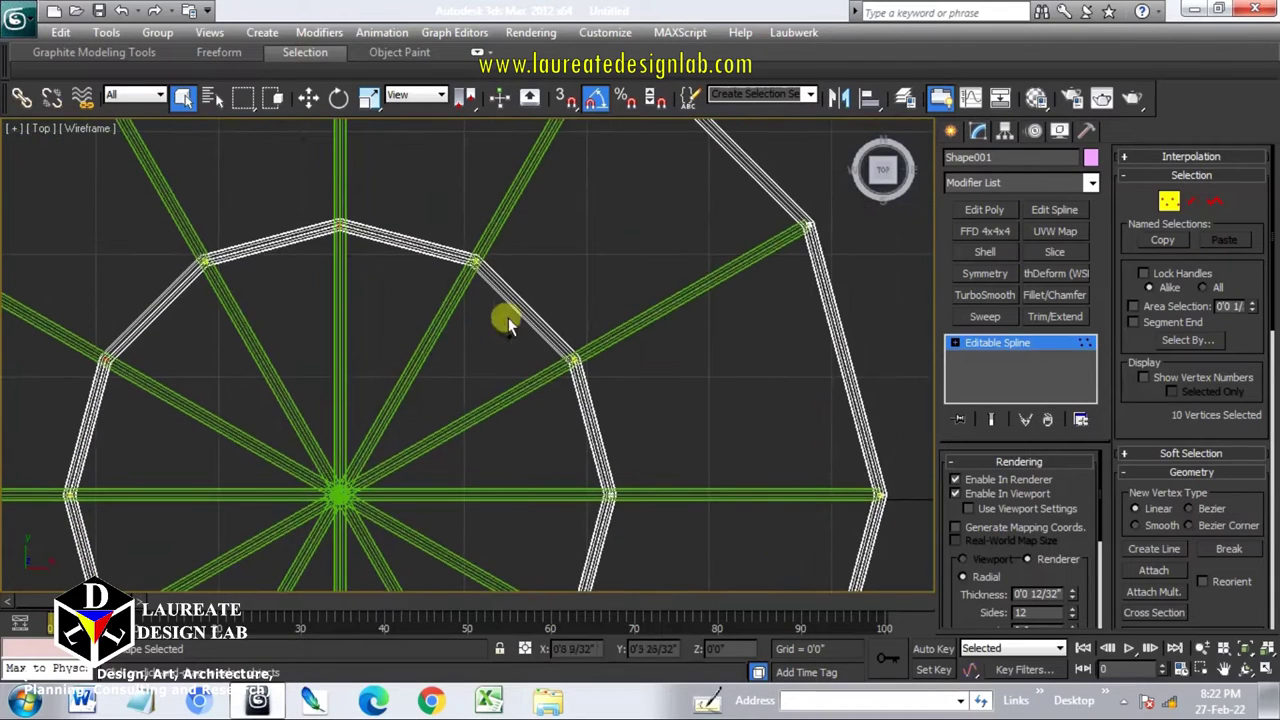
scroll(640, 334, up, 2)
scroll(660, 394, up, 2)
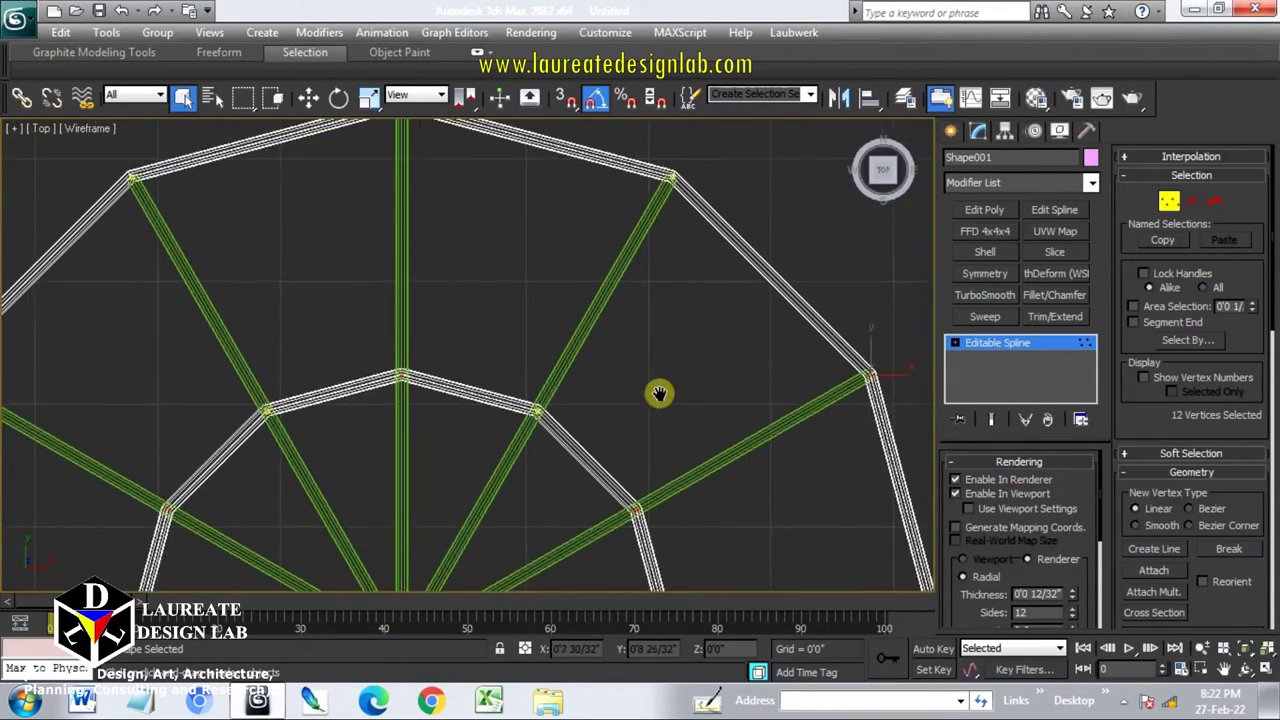
middle_drag(669, 431, 460, 420)
scroll(480, 410, down, 1)
scroll(391, 277, up, 2)
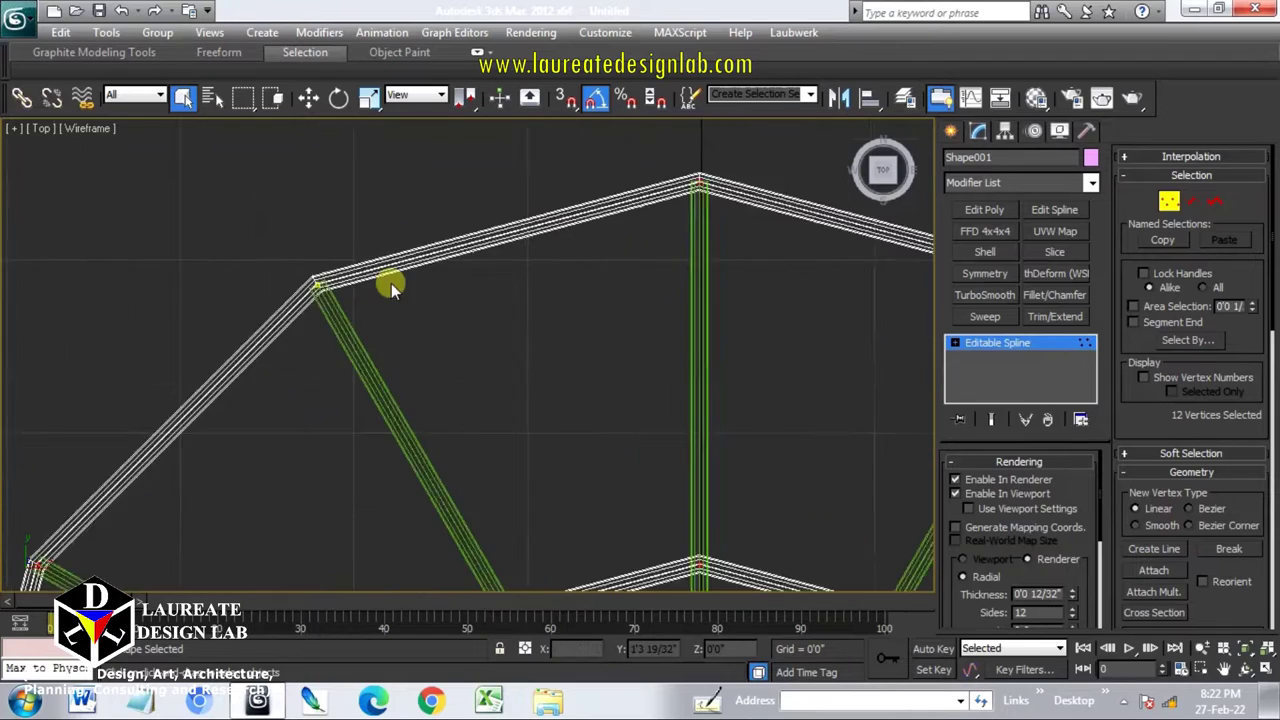
scroll(471, 246, down, 2)
scroll(618, 293, down, 2)
In Front view, move the selected vertices up and then back down.
key(f)
scroll(514, 400, down, 1)
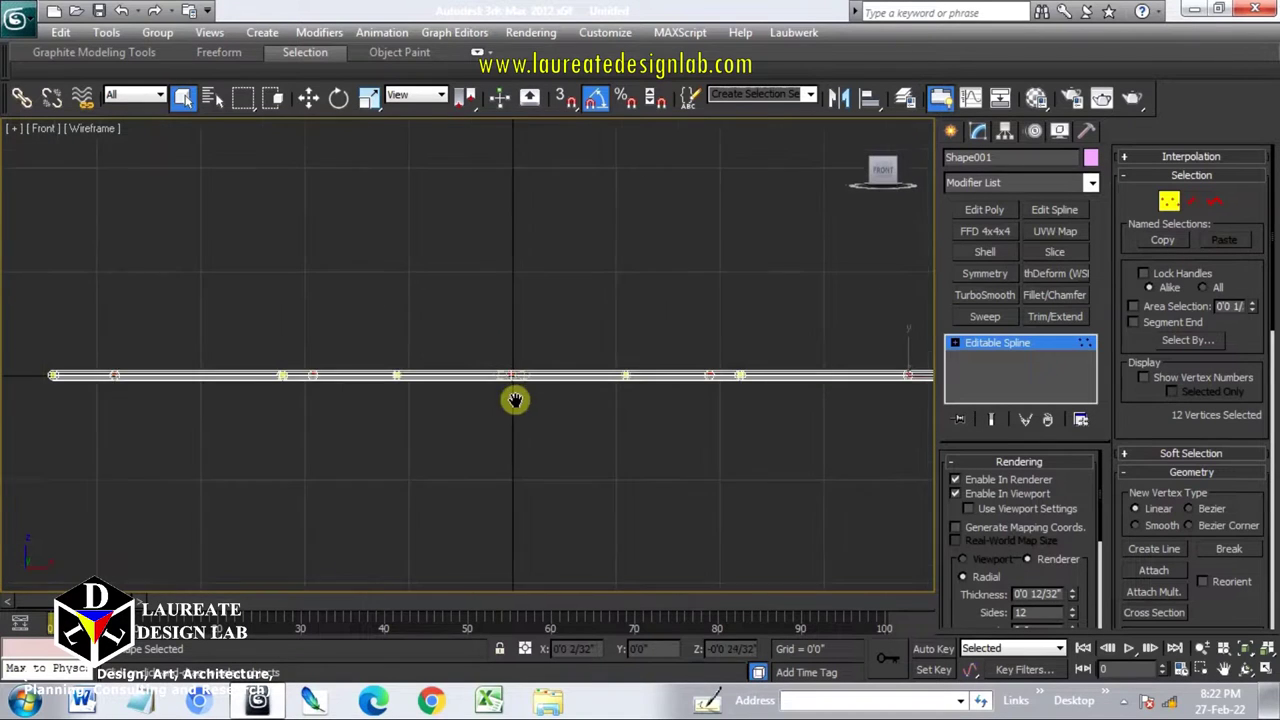
scroll(514, 400, down, 1)
click(306, 96)
middle_drag(824, 341, 802, 341)
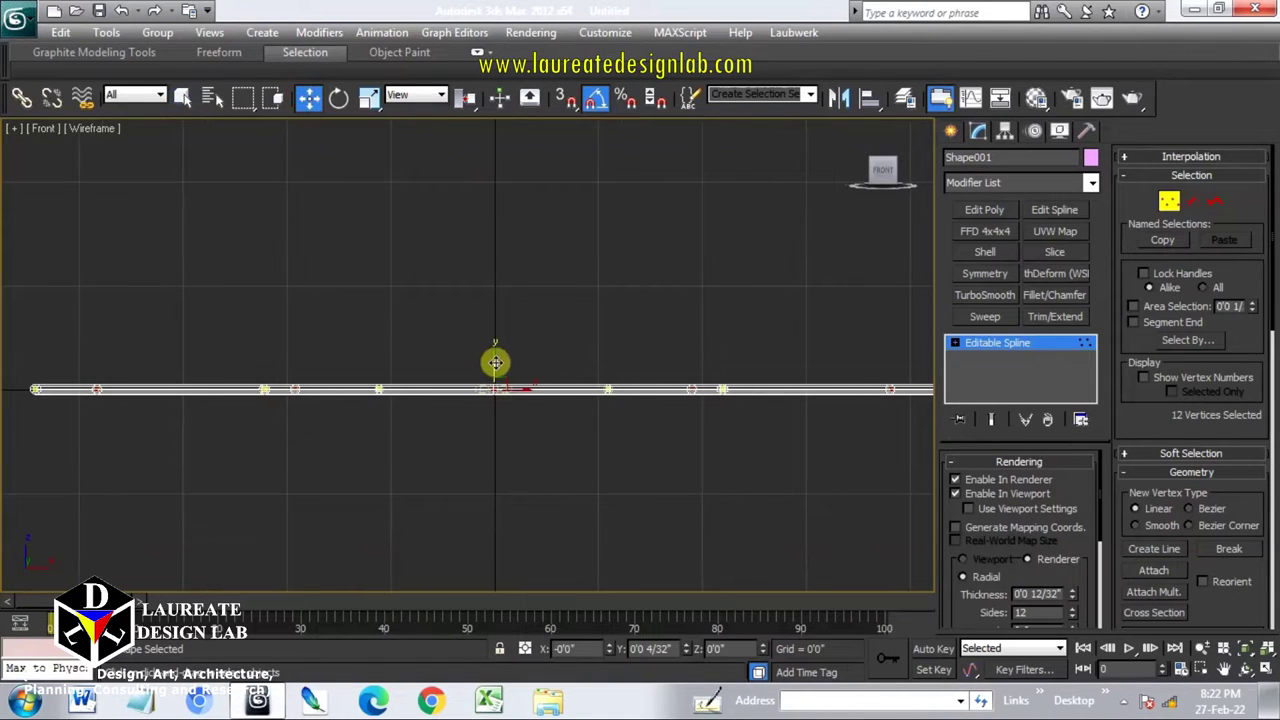
drag(494, 363, 494, 352)
scroll(481, 388, up, 3)
scroll(540, 258, up, 3)
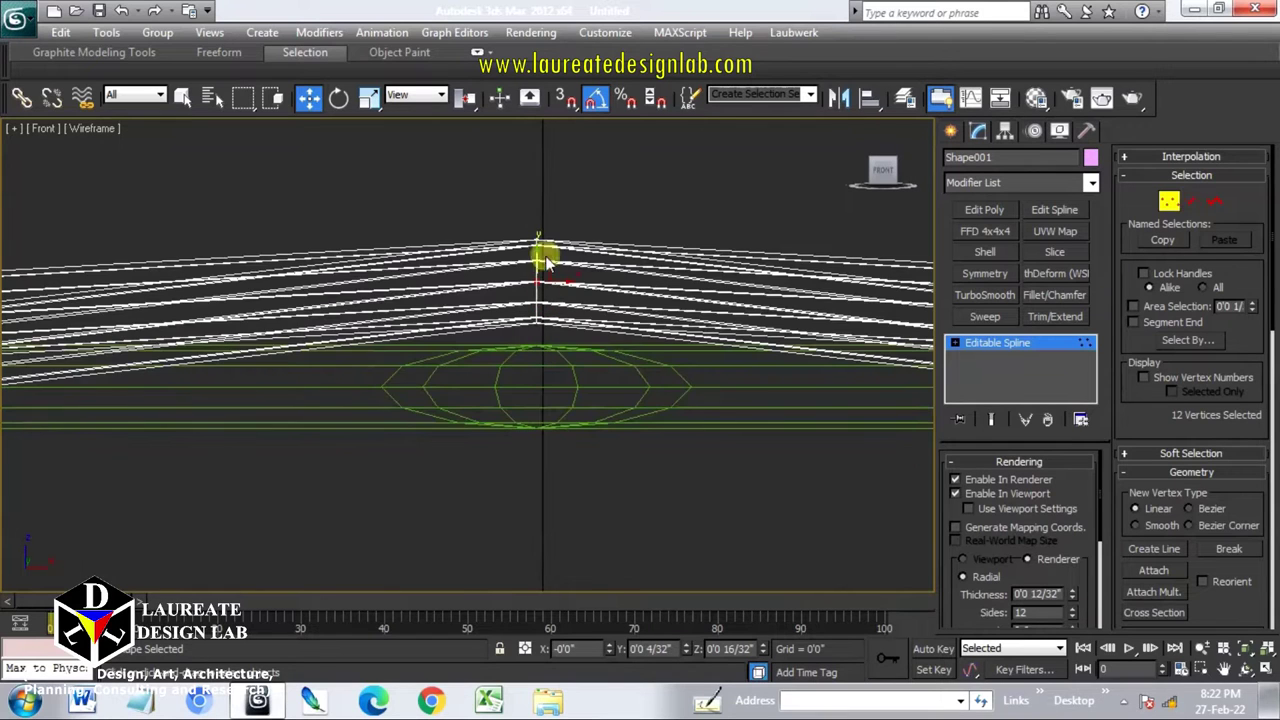
drag(536, 258, 538, 259)
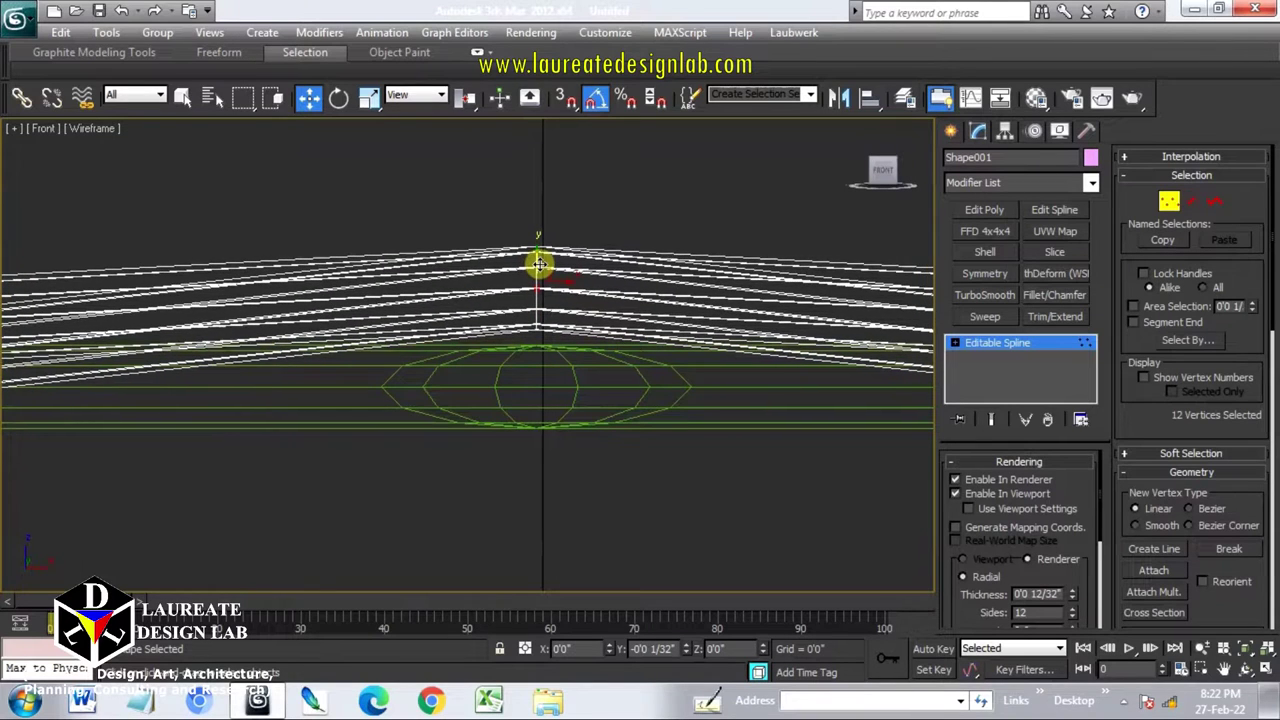
Invert the vertex selection and drag the other vertices about 14/32" down, then view shaded.
click(60, 32)
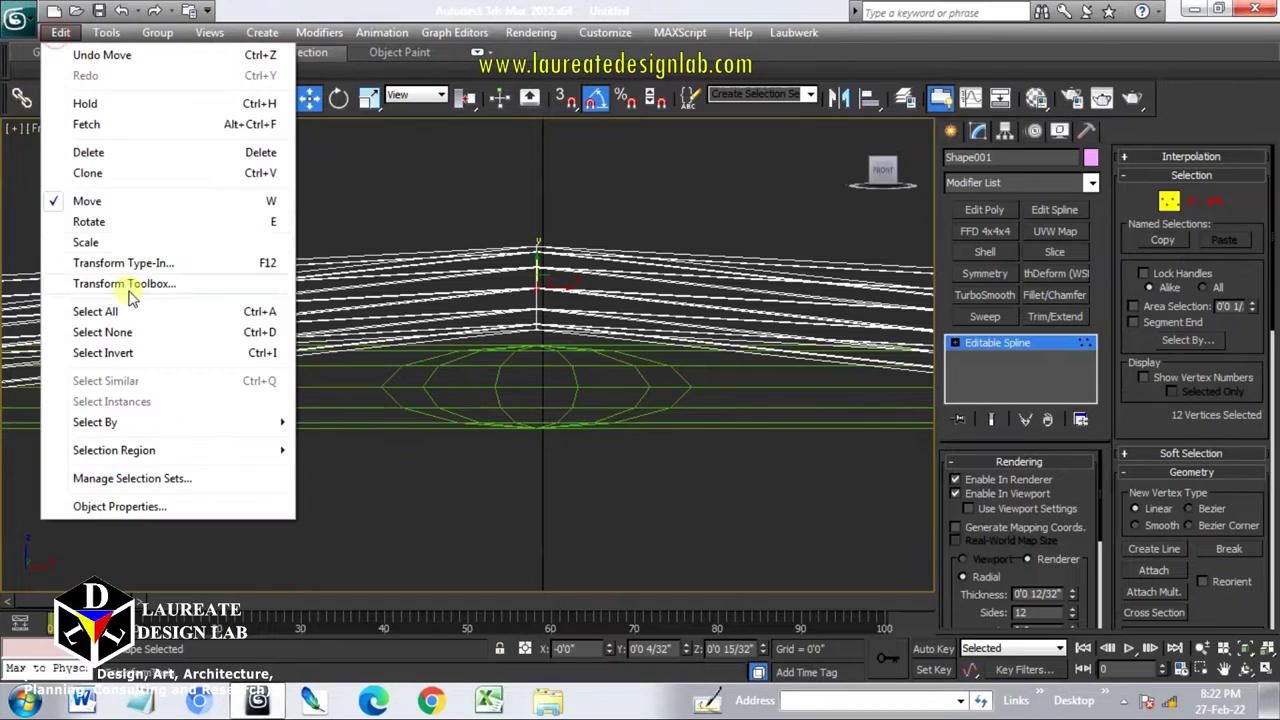
click(140, 354)
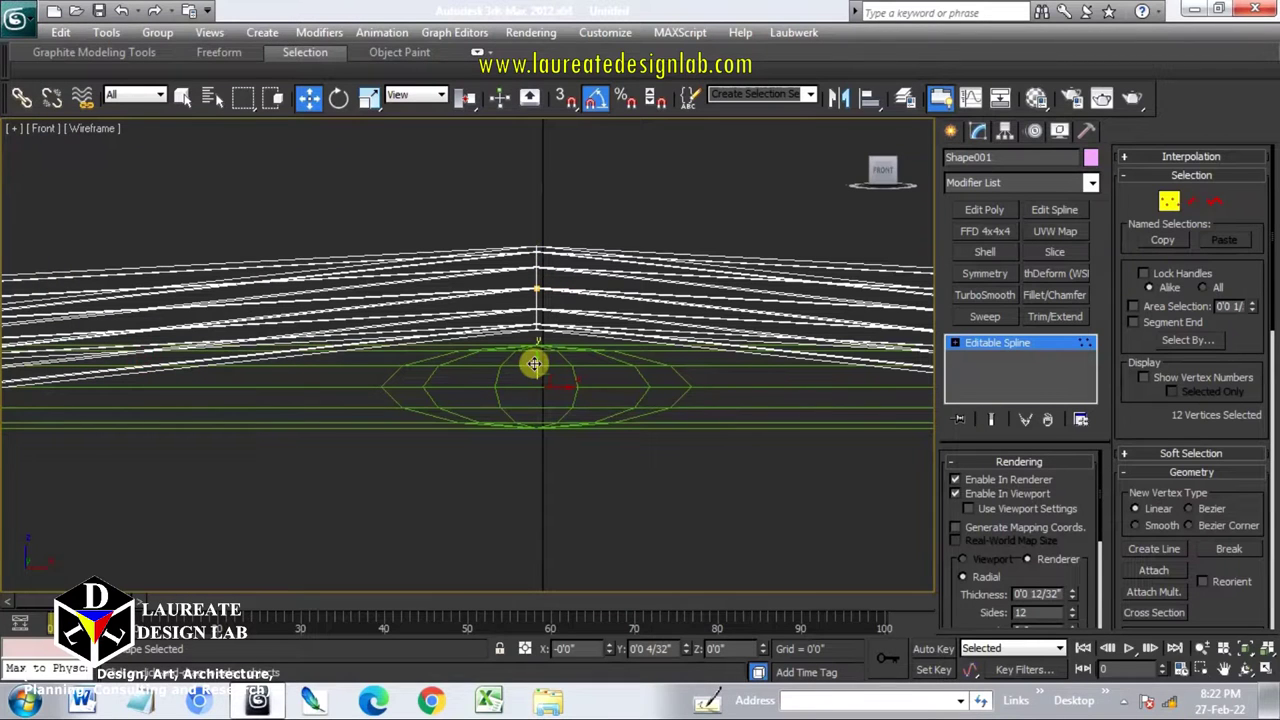
drag(534, 364, 534, 402)
middle_drag(316, 387, 643, 357)
scroll(389, 385, down, 2)
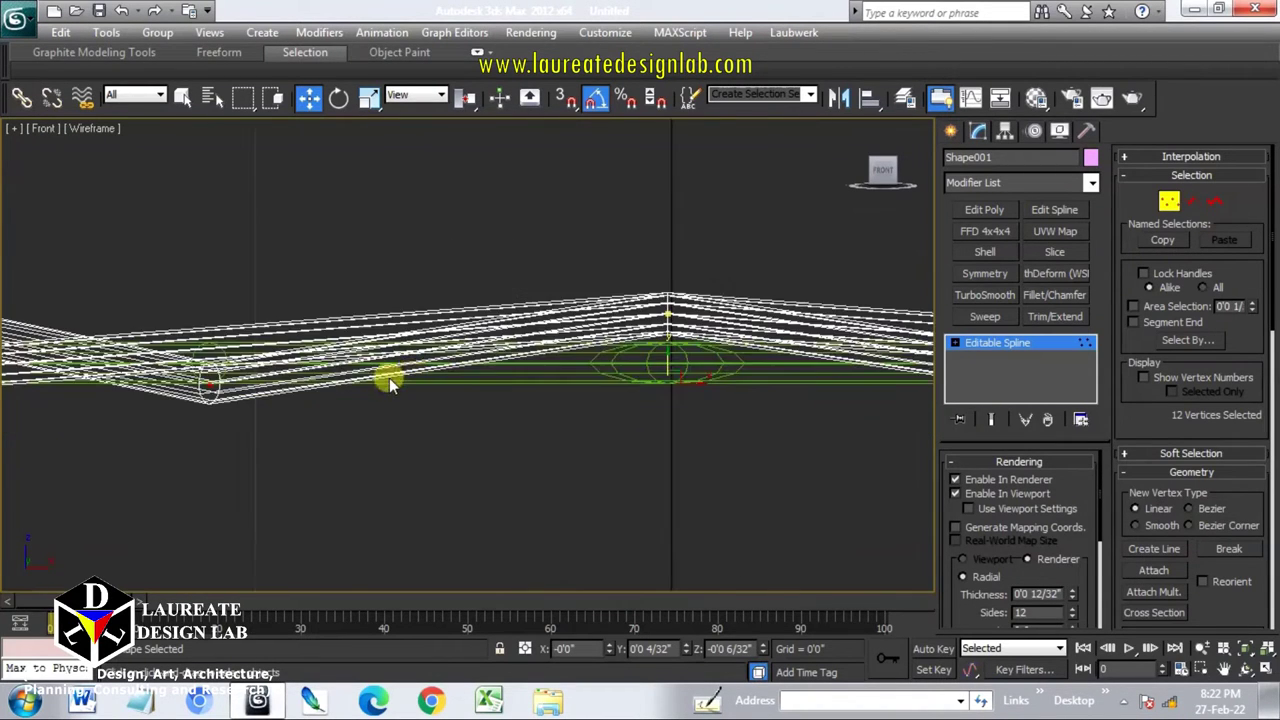
middle_drag(389, 378, 504, 378)
drag(782, 375, 787, 401)
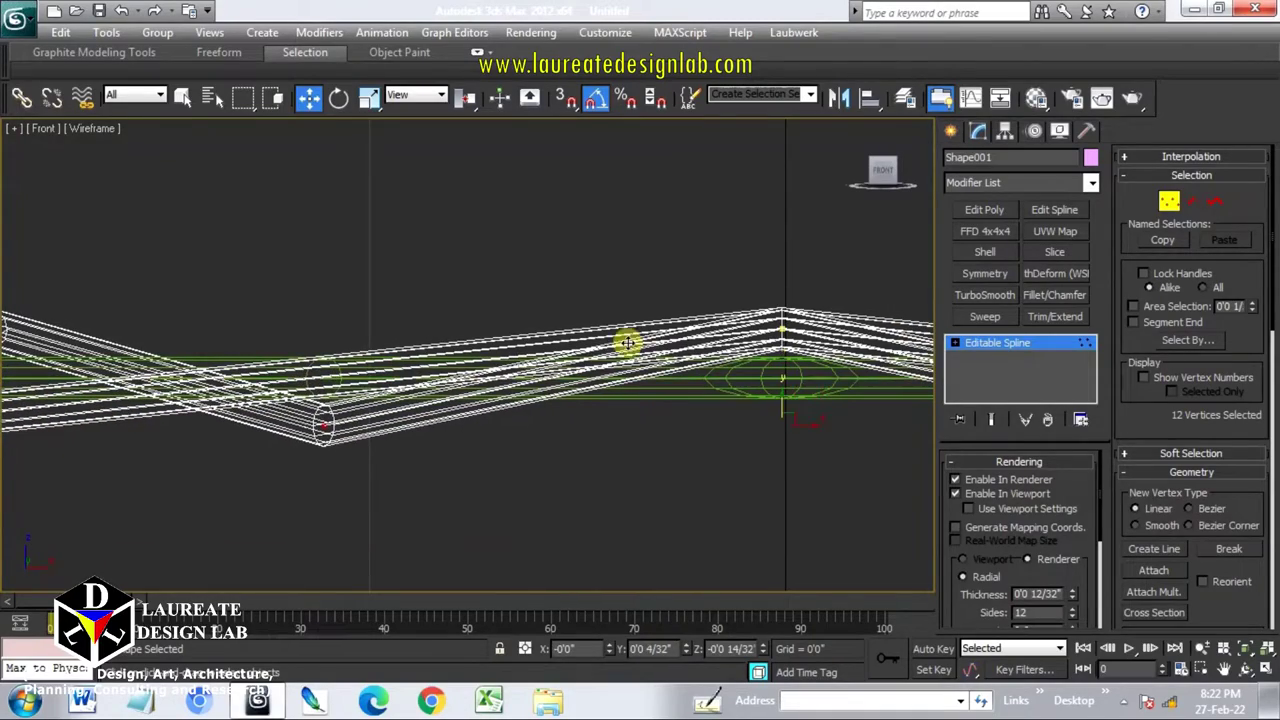
mouse_move(616, 338)
alt+middle_down()
mouse_move(569, 343)
mouse_move(634, 317)
mouse_move(591, 380)
mouse_move(531, 393)
mouse_move(528, 409)
alt+middle_up()
key(F3)
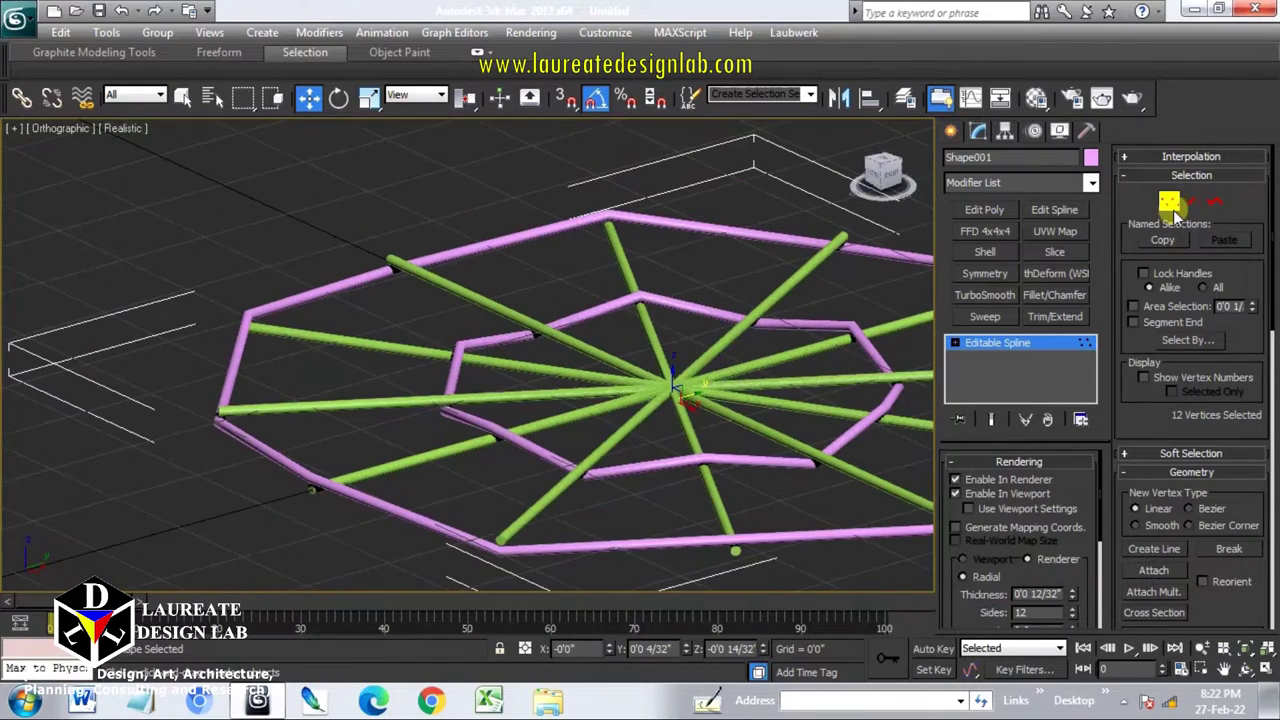
In Top view, activate Select and Rotate with angle snap enabled.
click(1214, 201)
middle_drag(723, 354, 641, 340)
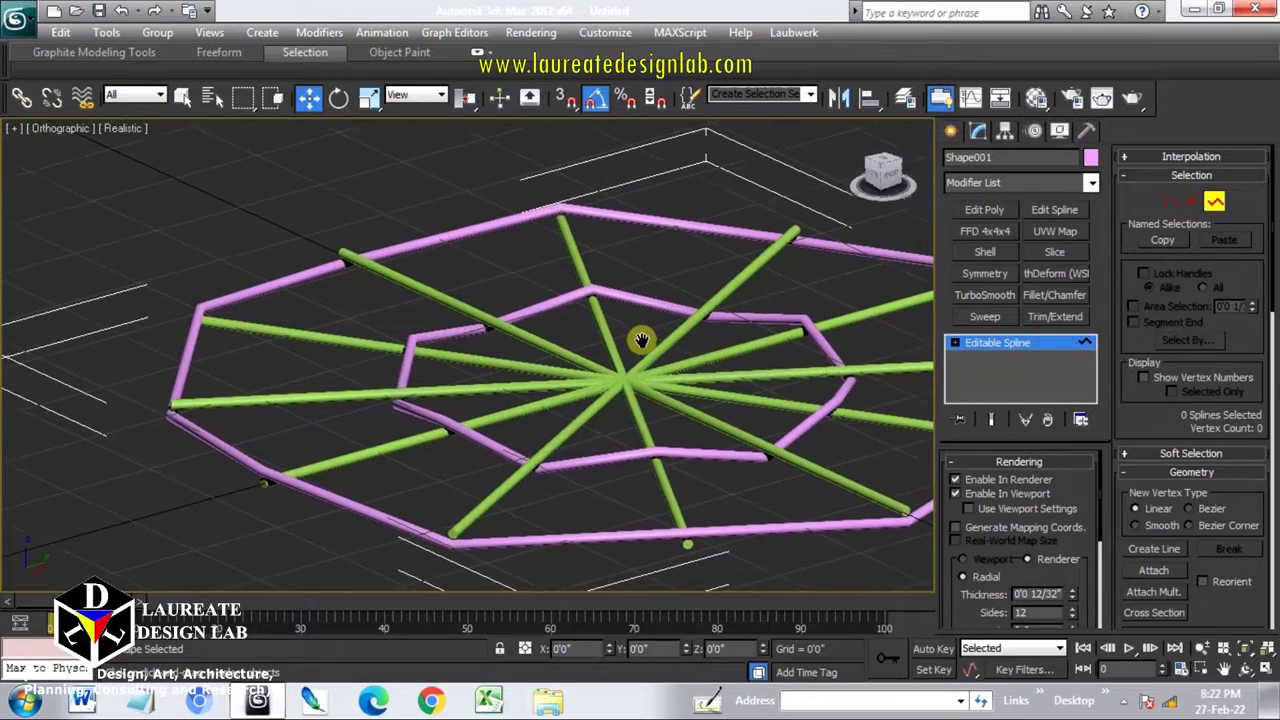
key(t)
scroll(594, 320, up, 3)
scroll(491, 294, up, 1)
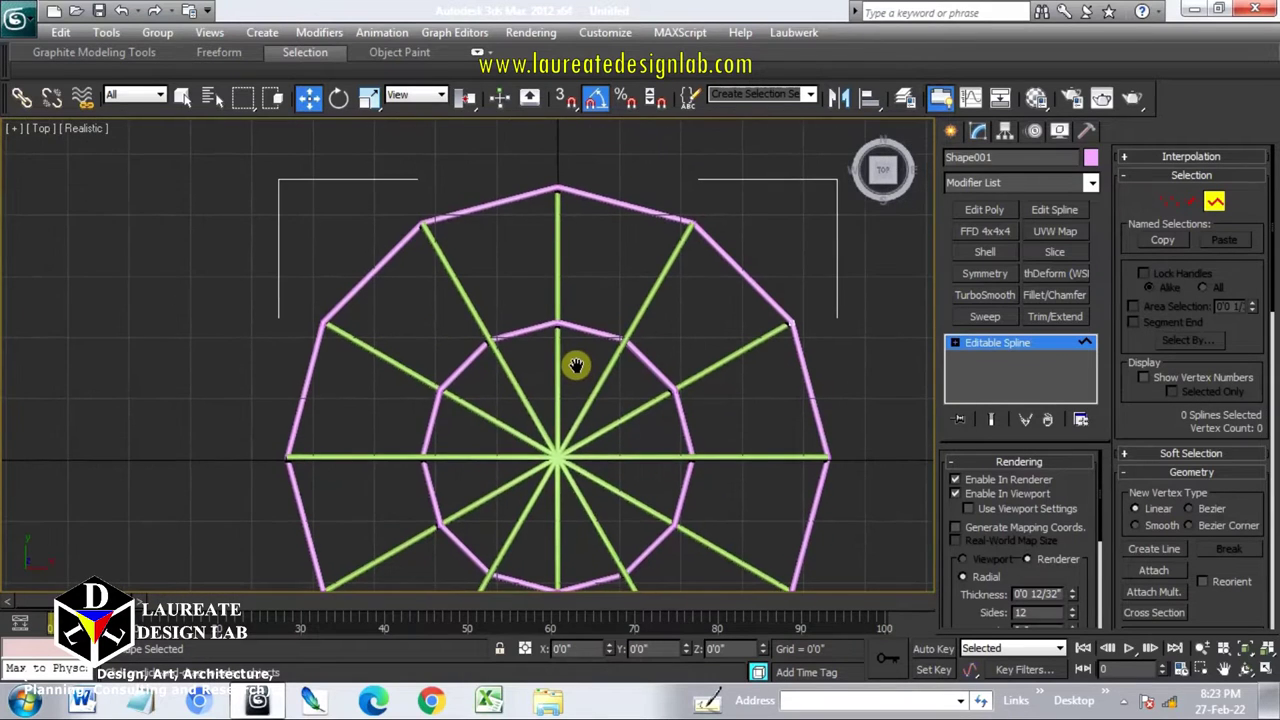
click(335, 100)
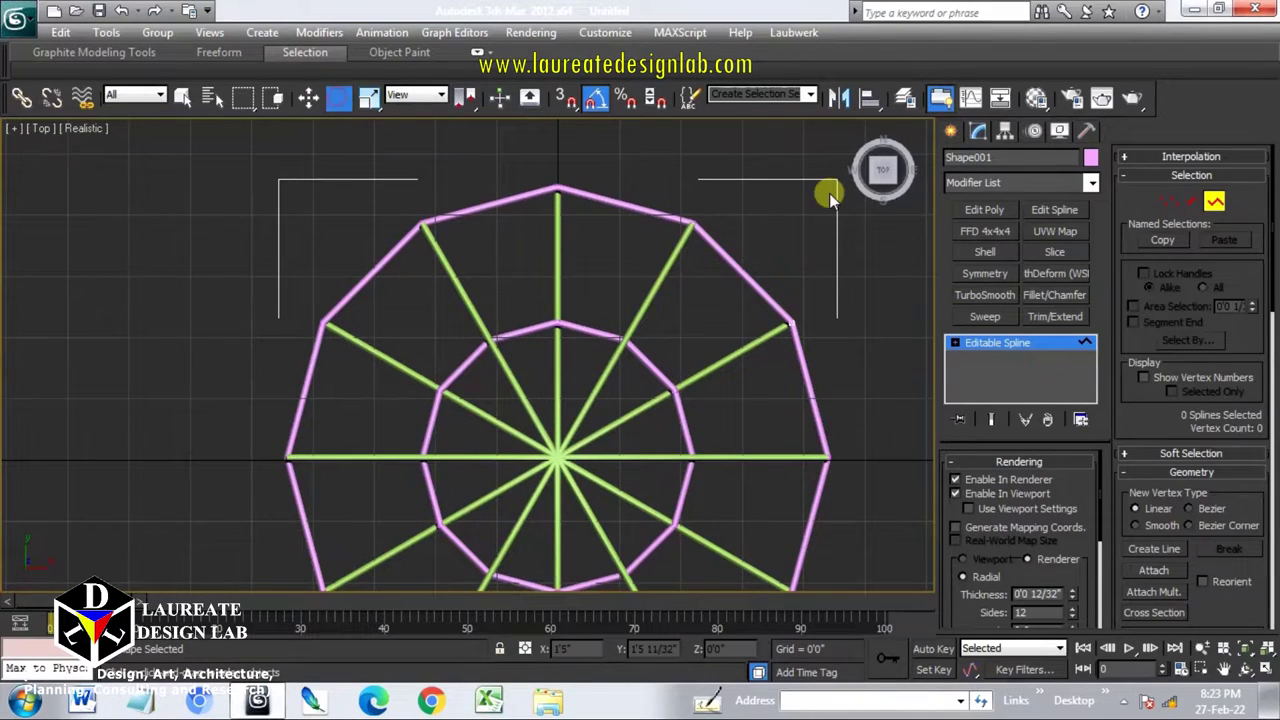
click(596, 98)
mouse_move(594, 449)
middle_down()
mouse_move(537, 351)
mouse_move(607, 318)
middle_up()
scroll(537, 351, down, 2)
scroll(538, 362, up, 2)
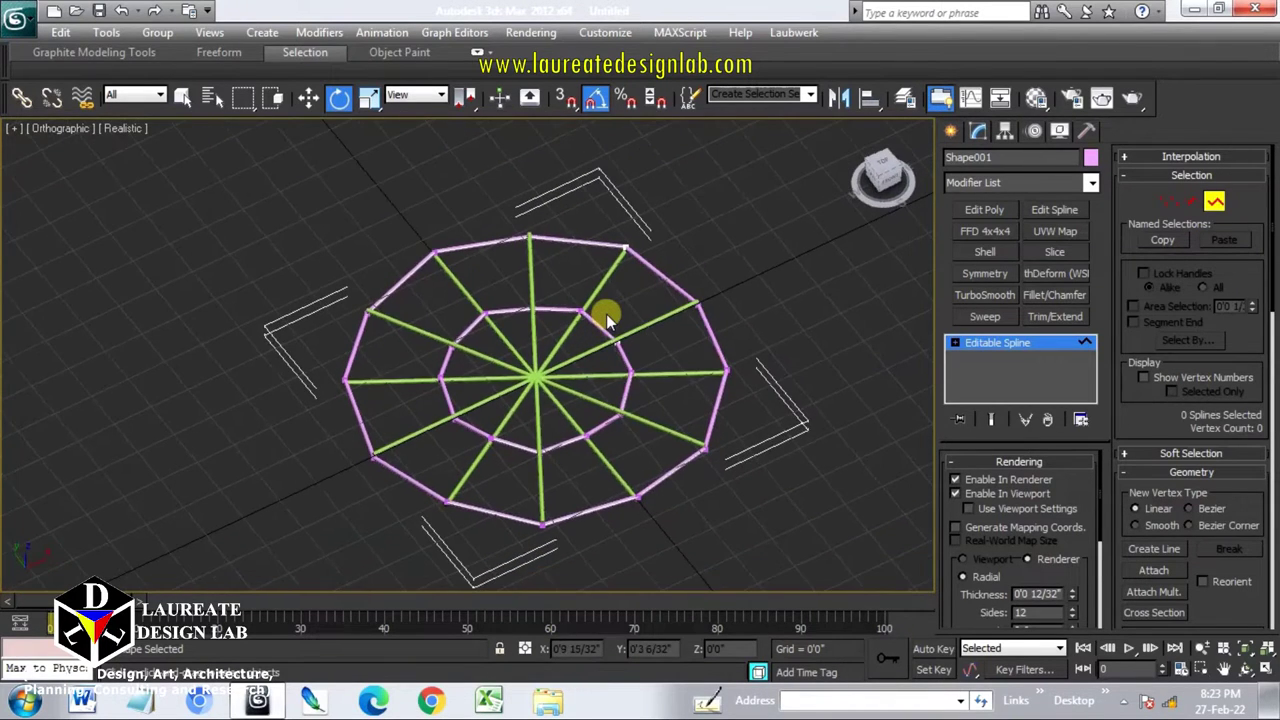
scroll(565, 302, up, 3)
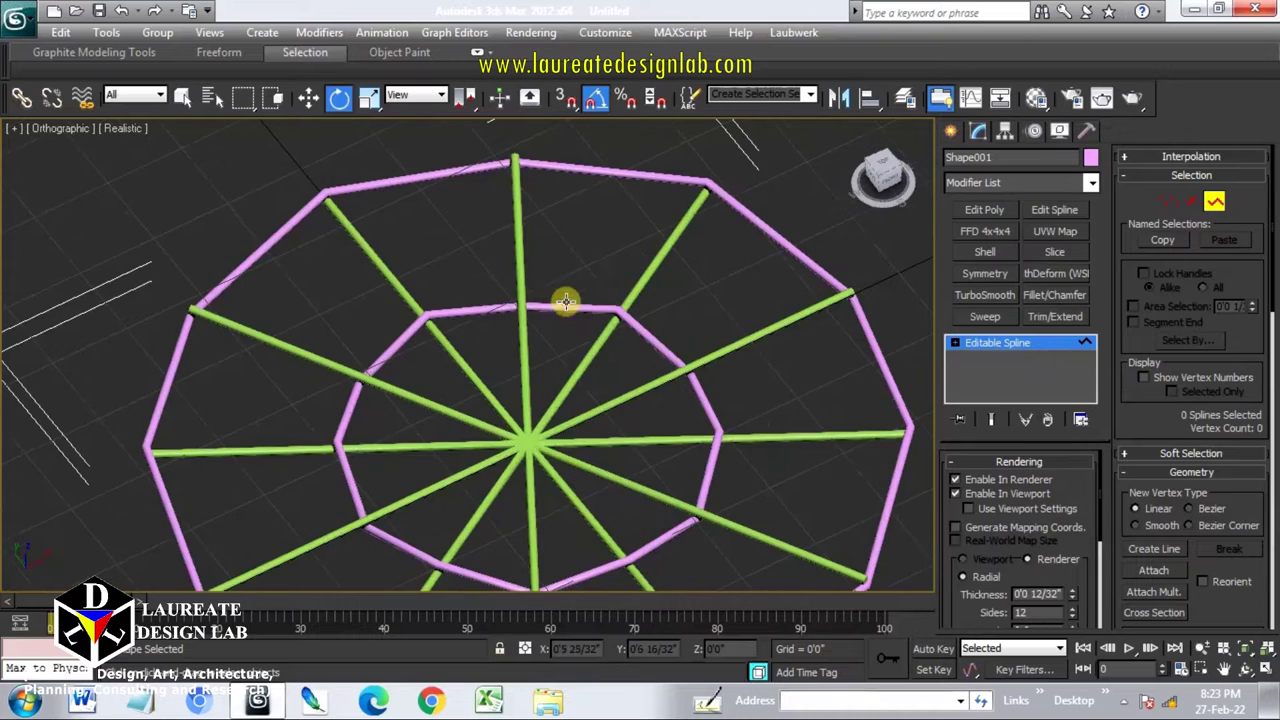
Rotate the whole Shape001 web 30° about Z via the Rotate Transform Type-In.
click(1213, 200)
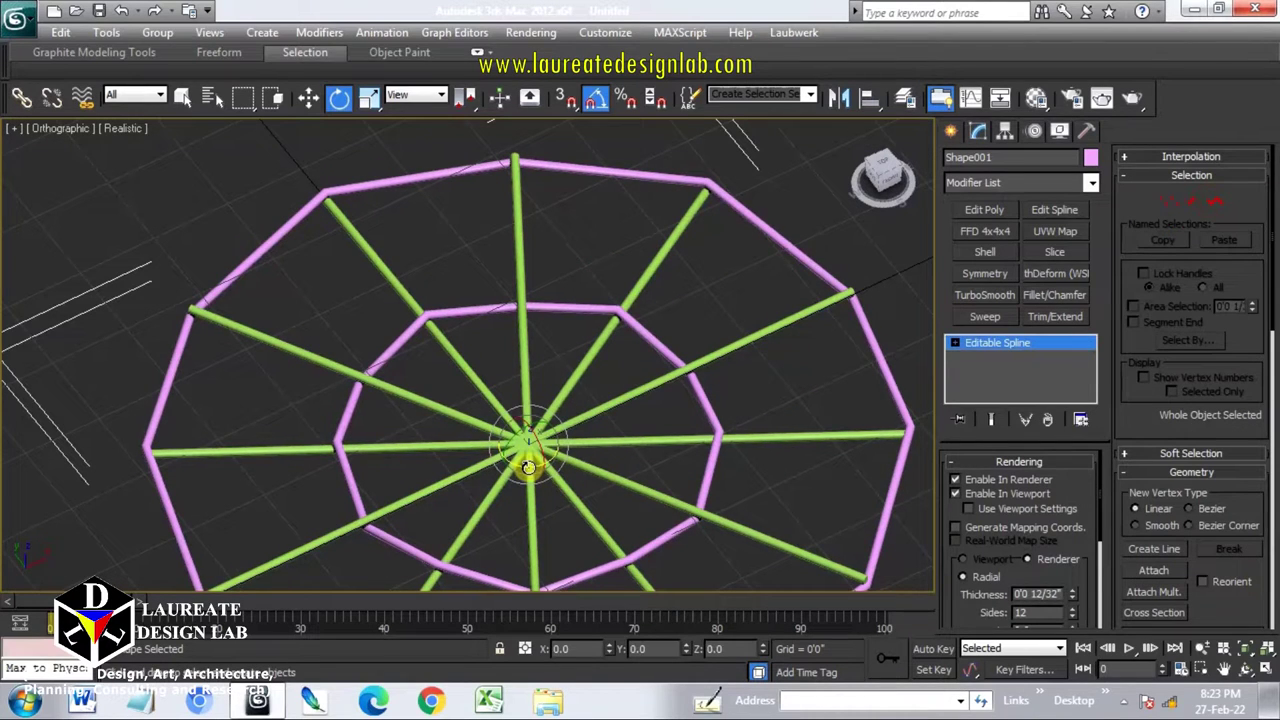
right_click(338, 100)
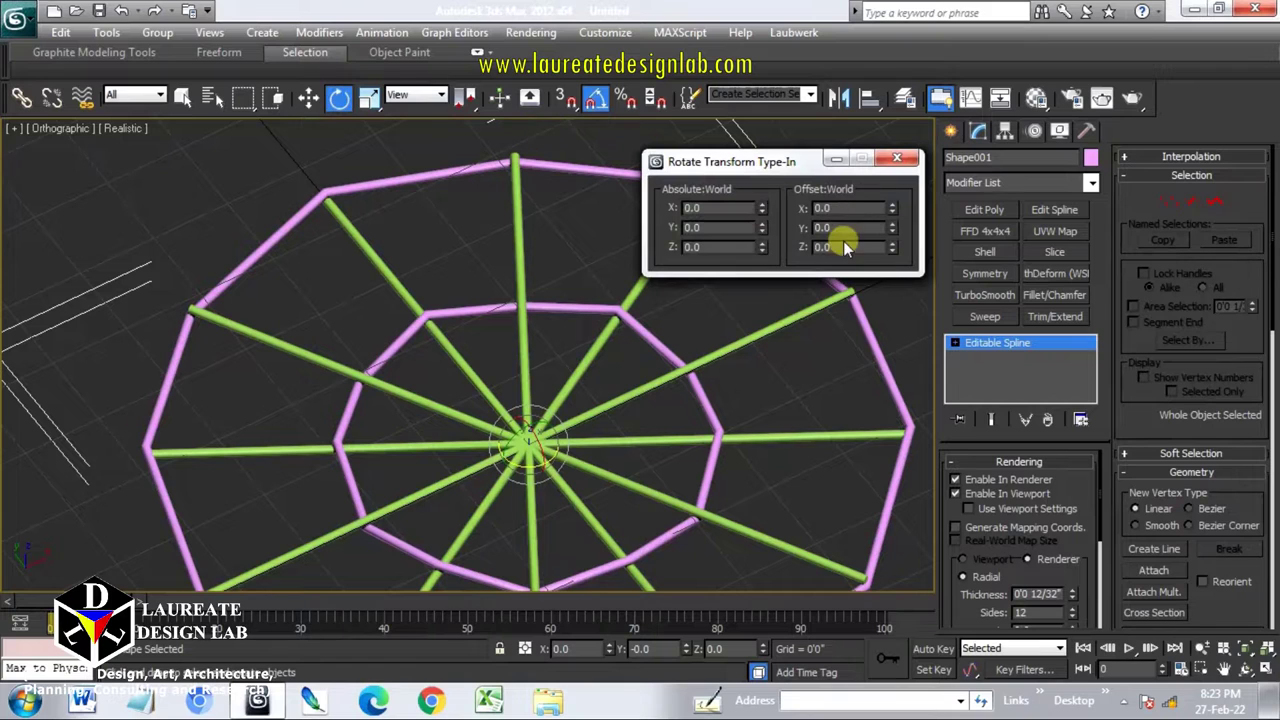
key(Return)
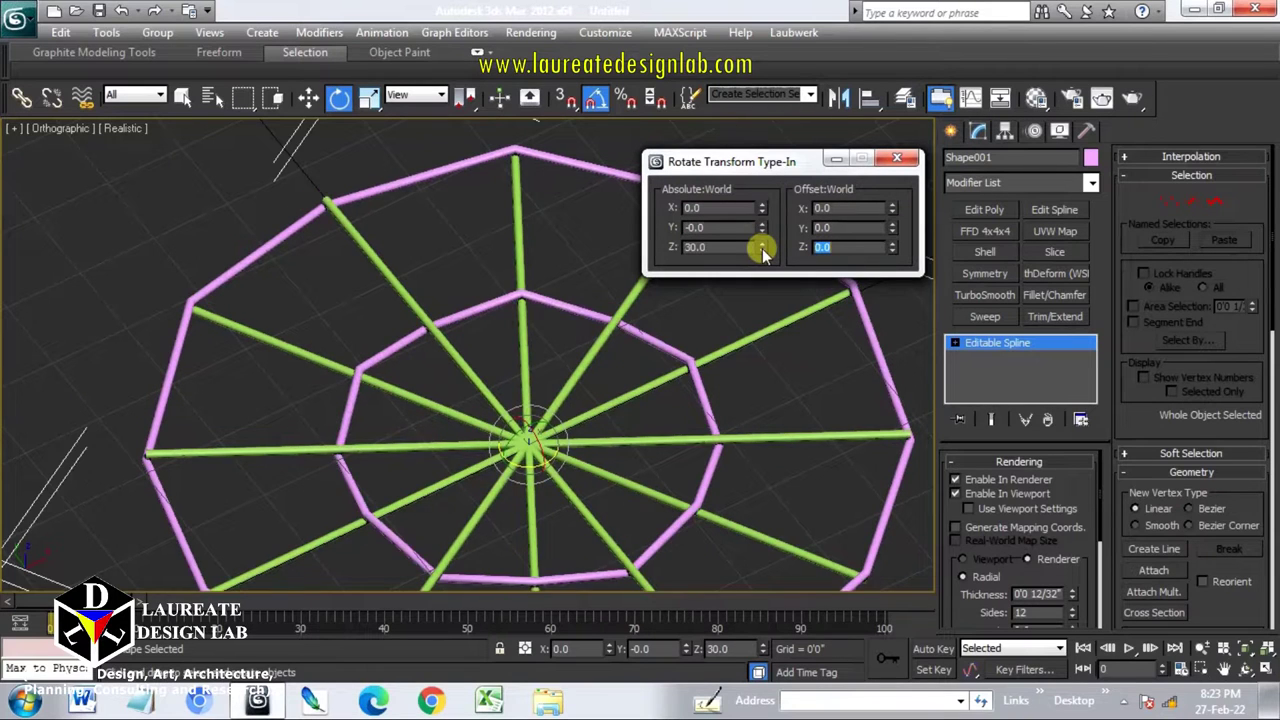
click(855, 128)
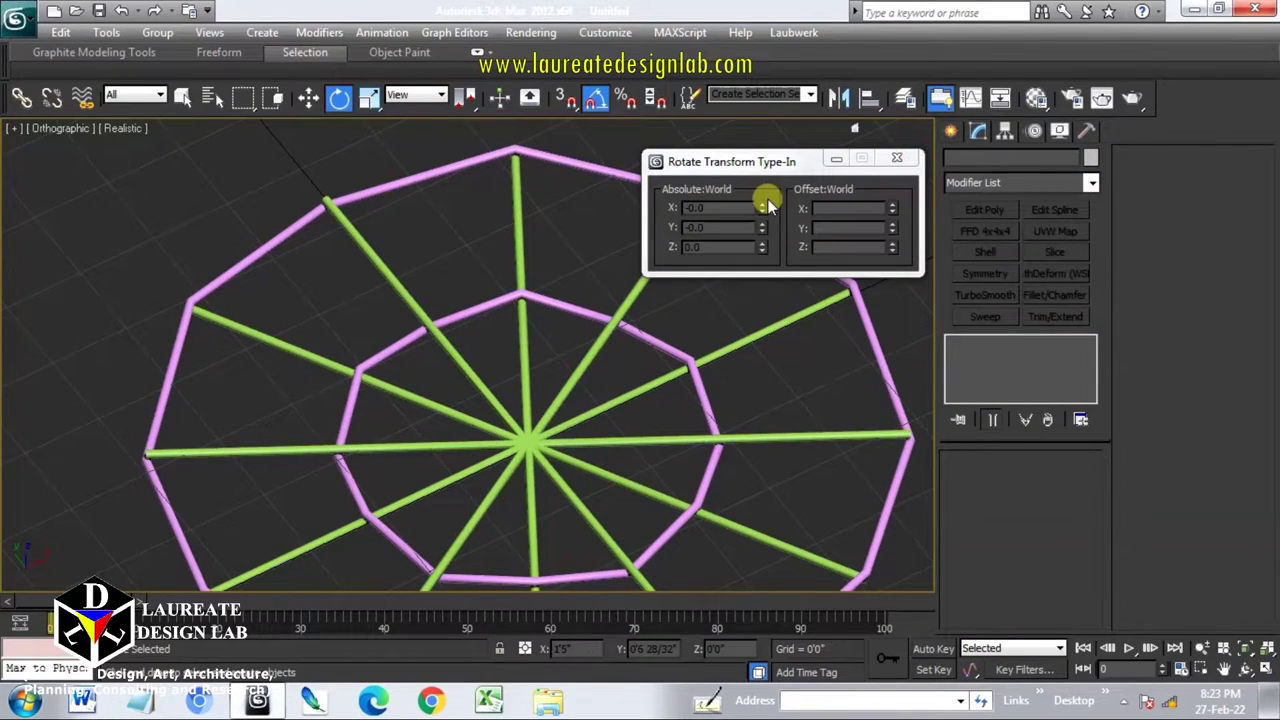
key(ctrl+z)
Close the rotation dialog and clone a rotated copy of the web.
click(903, 160)
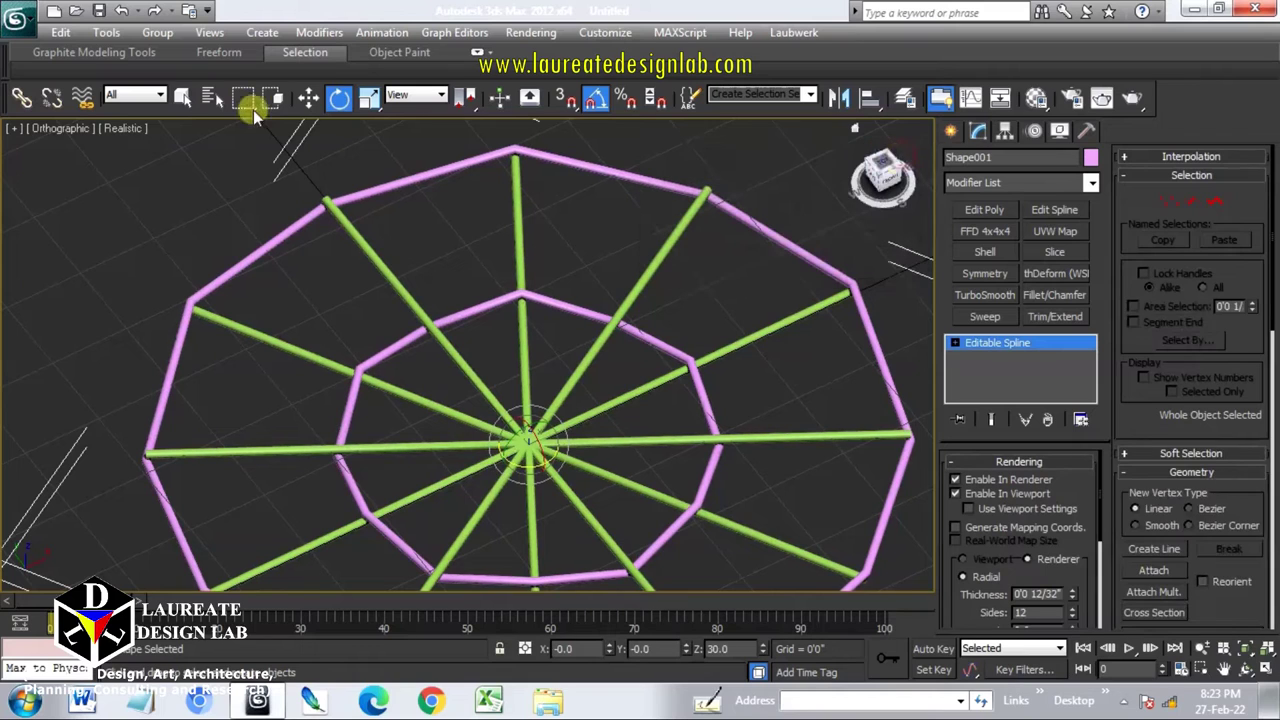
click(528, 465)
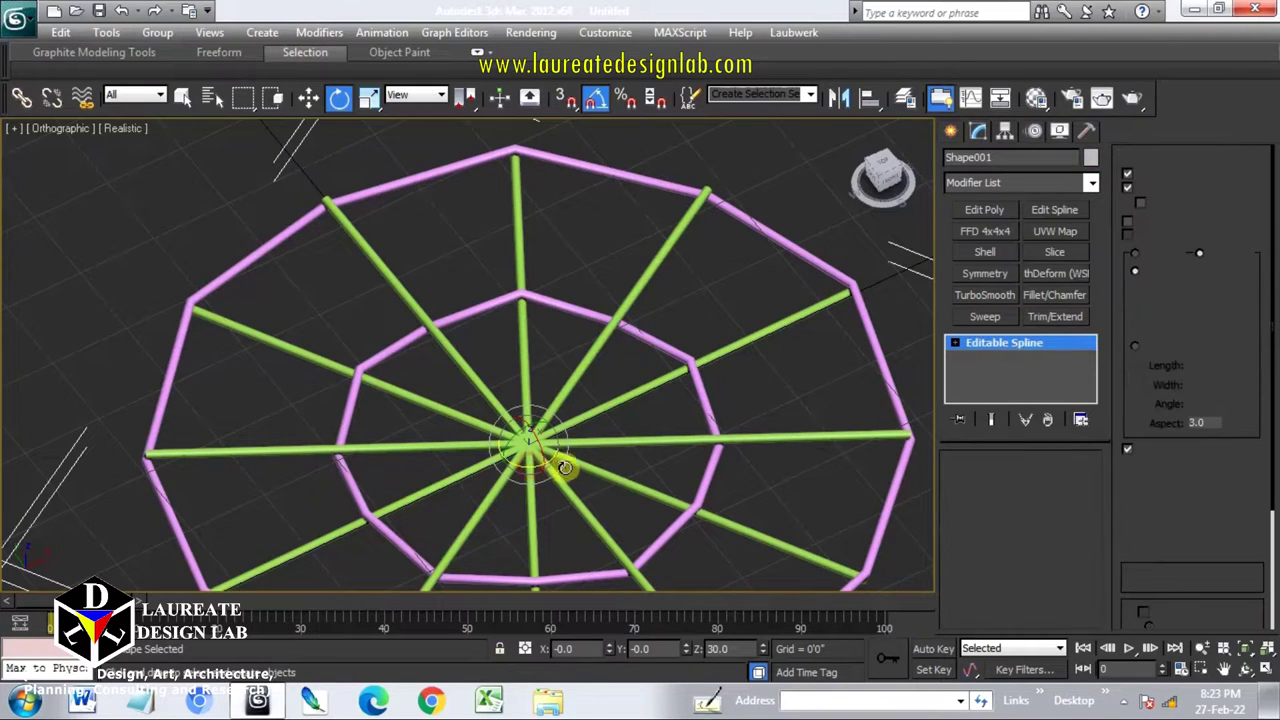
shift+drag(596, 447, 606, 430)
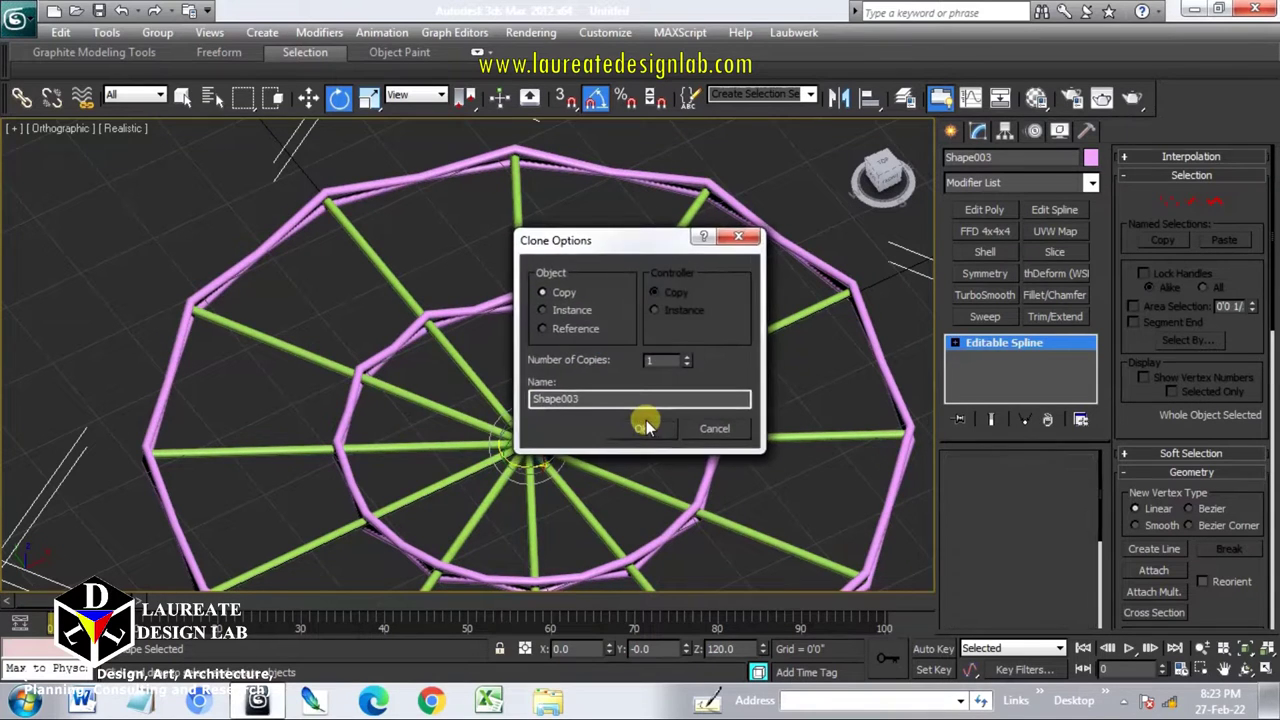
click(645, 424)
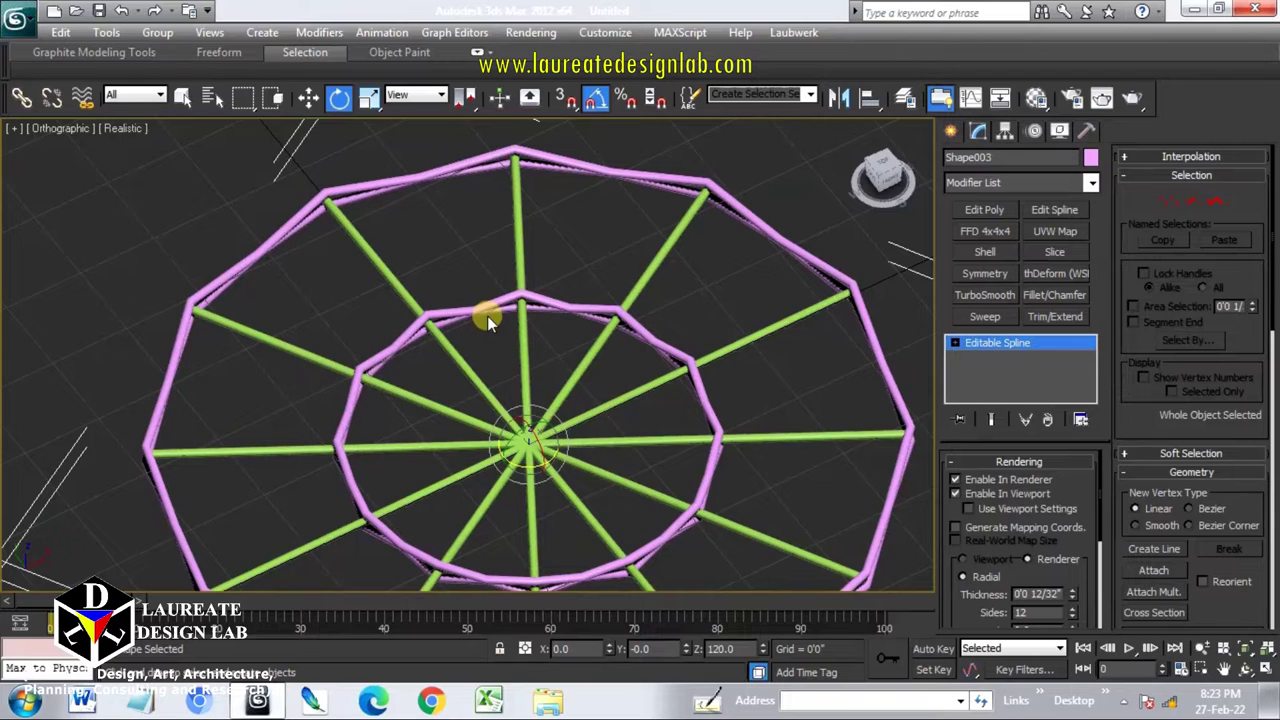
Scale-clone both pink ring shapes inward into thirteen concentric copies.
click(378, 100)
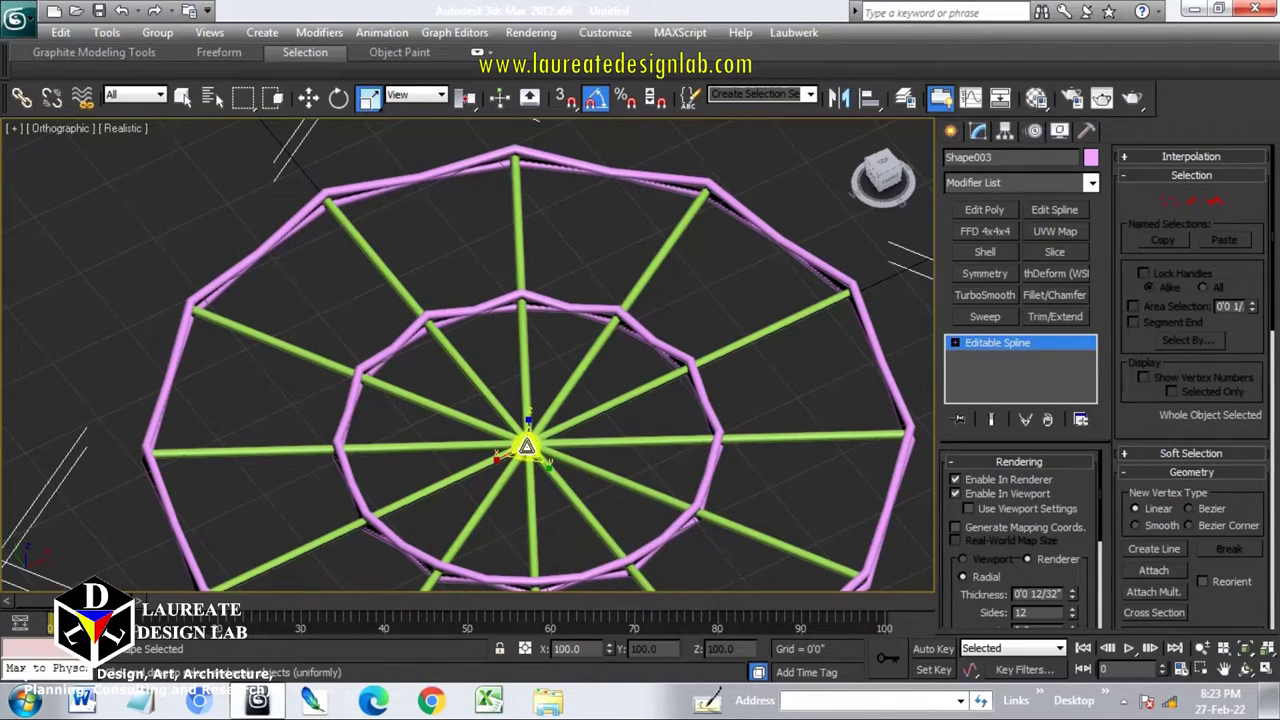
drag(527, 447, 527, 462)
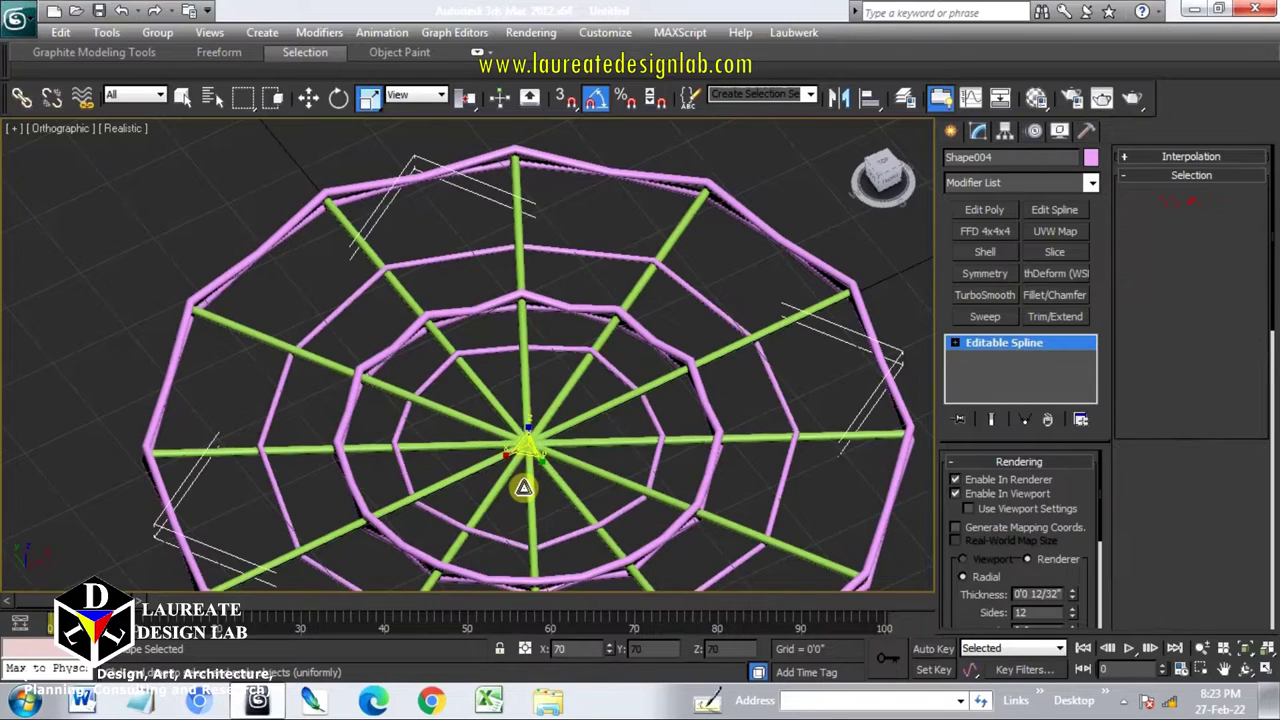
shift+drag(525, 475, 527, 455)
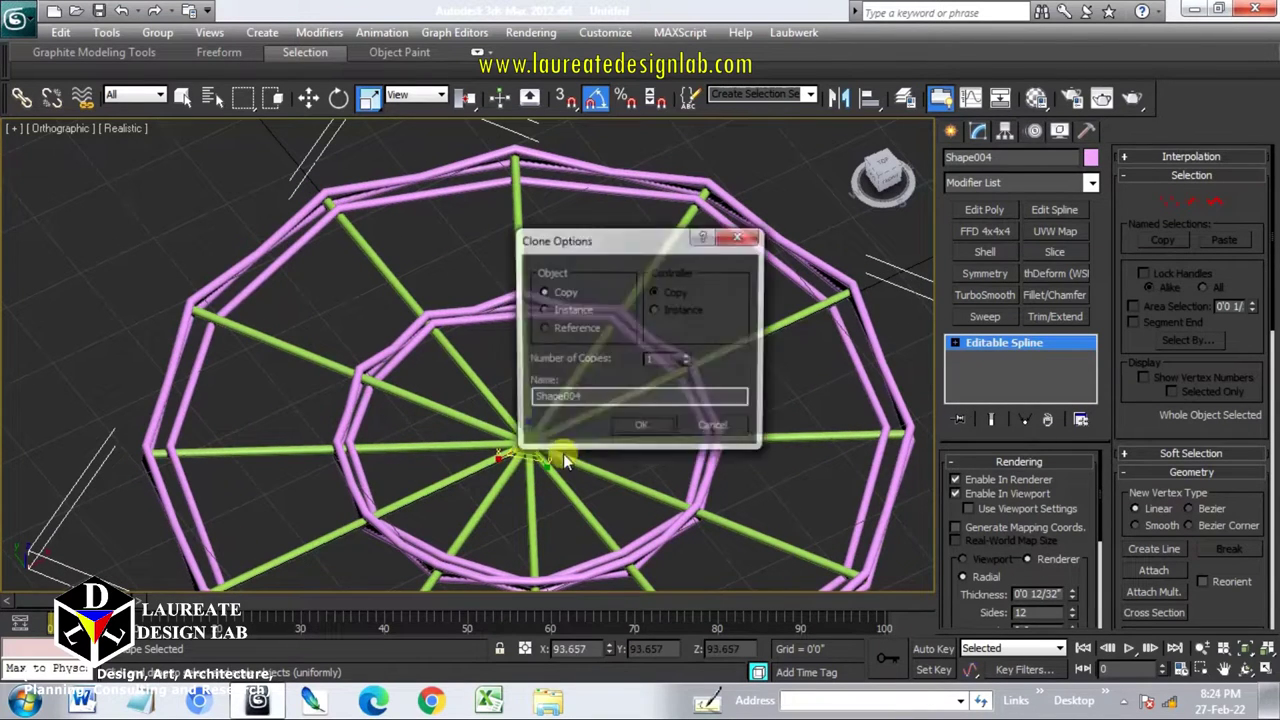
click(701, 427)
drag(261, 282, 222, 231)
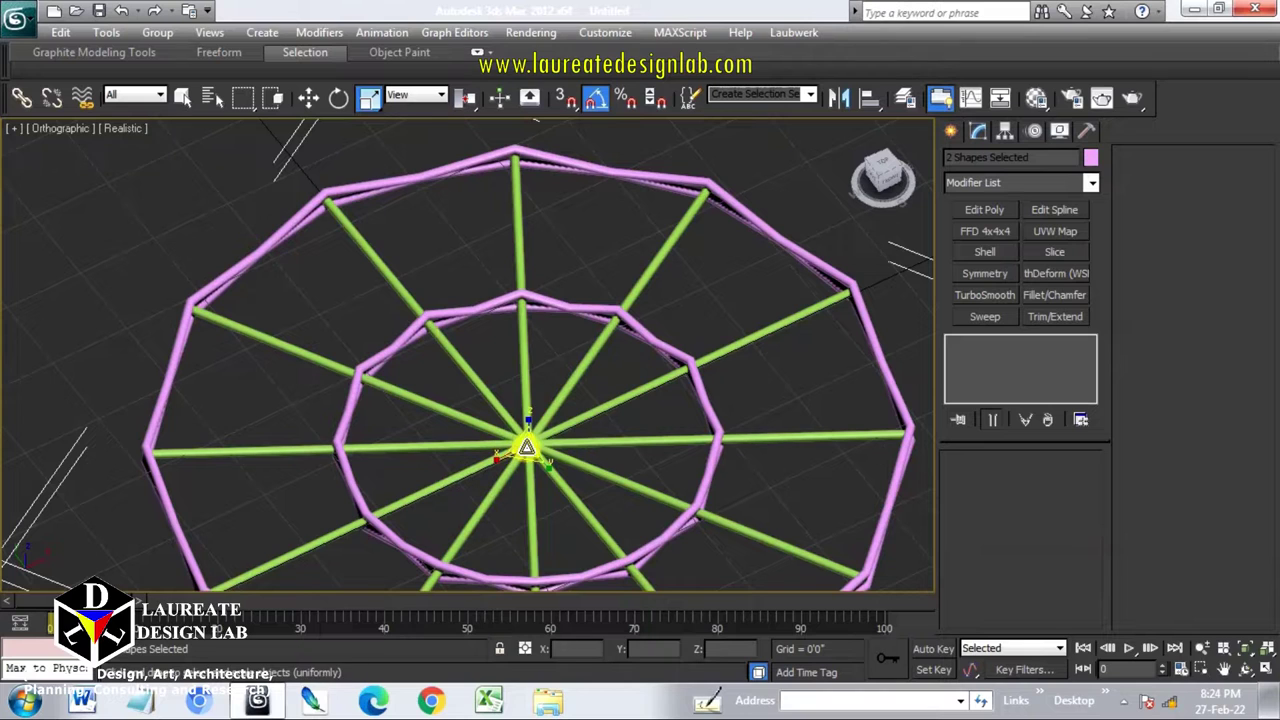
shift+drag(527, 447, 521, 454)
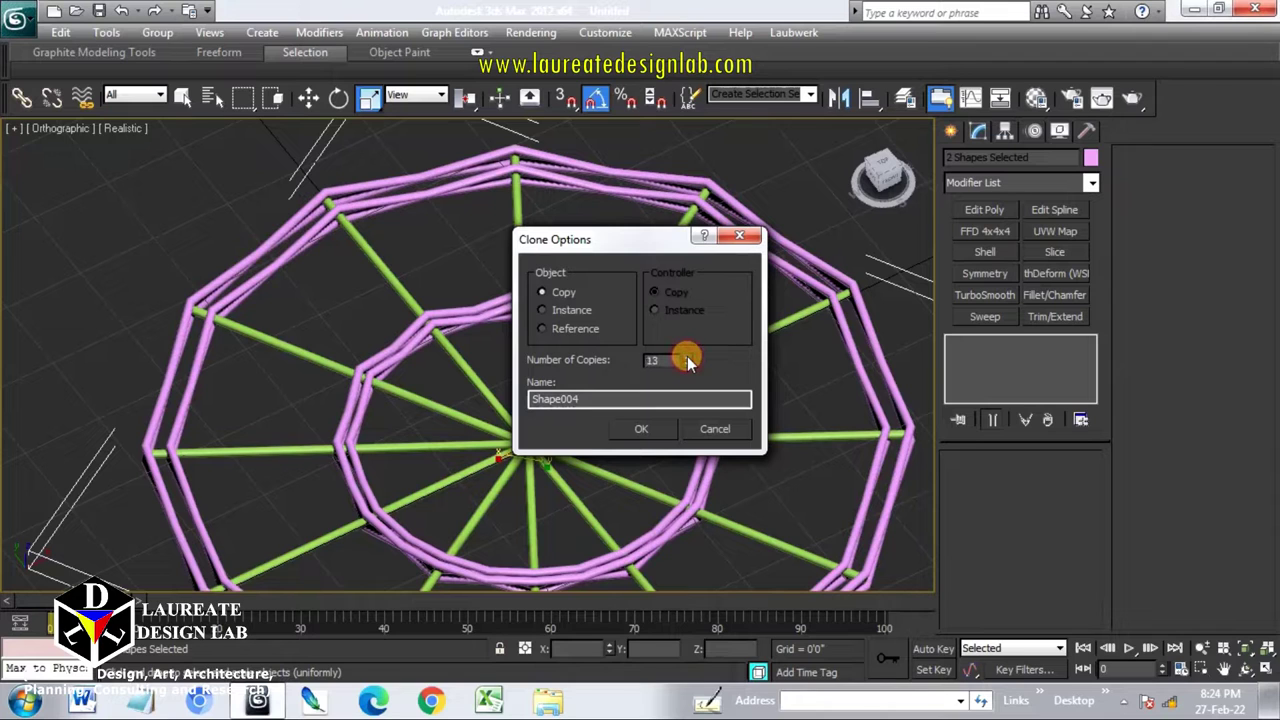
click(658, 430)
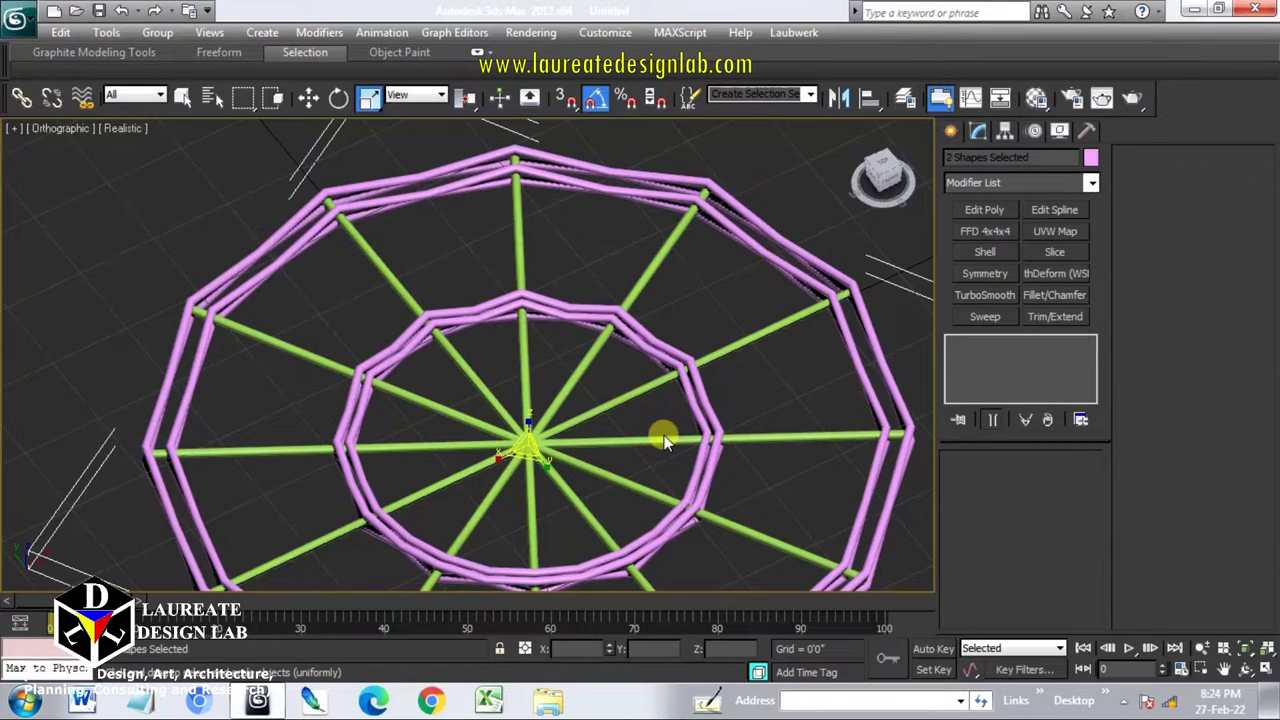
Window-select all the cloned ring shapes.
middle_drag(623, 309, 615, 297)
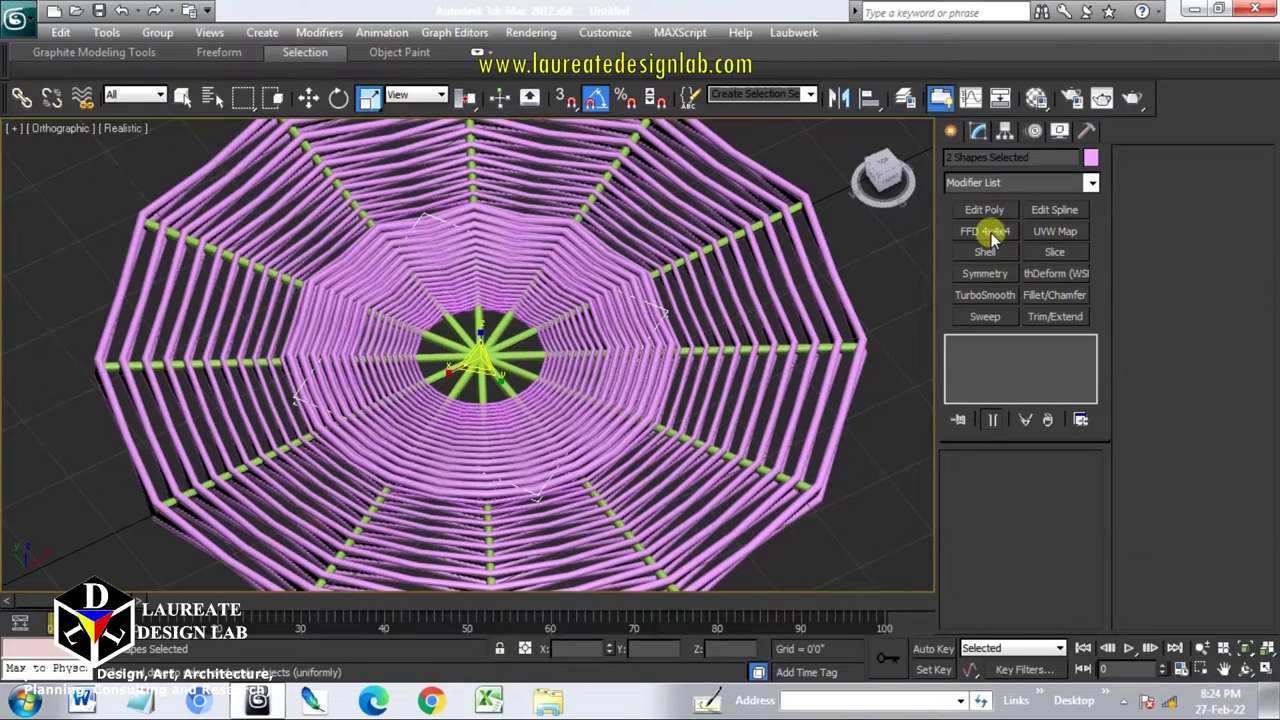
scroll(806, 366, down, 3)
drag(840, 531, 394, 181)
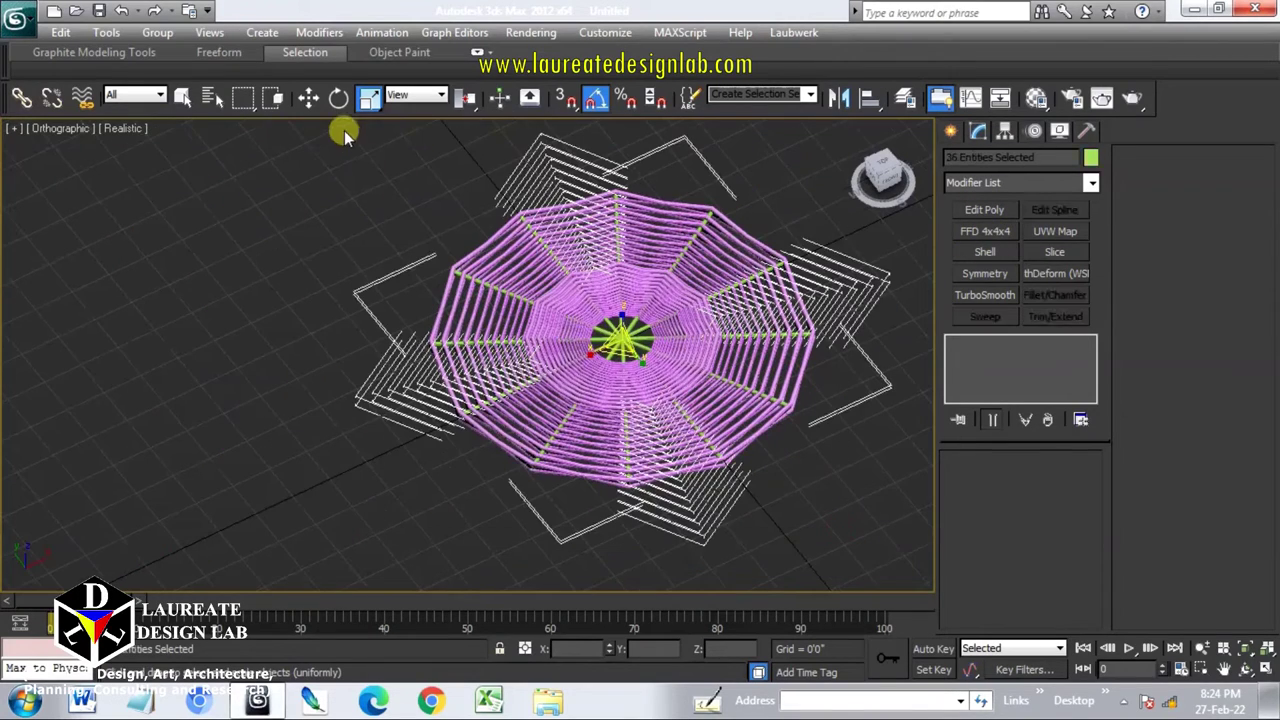
Apply an FFD 4x4x4 modifier and enter its Control Points level in Front view.
click(985, 231)
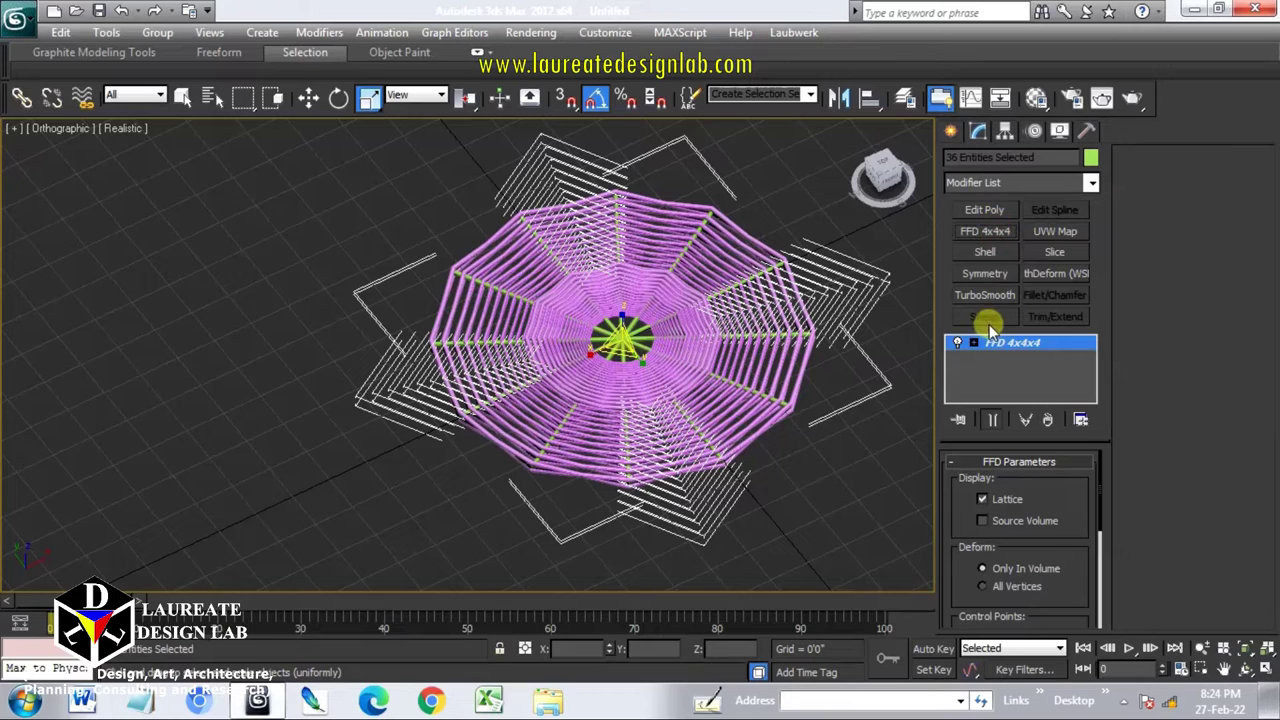
key(1)
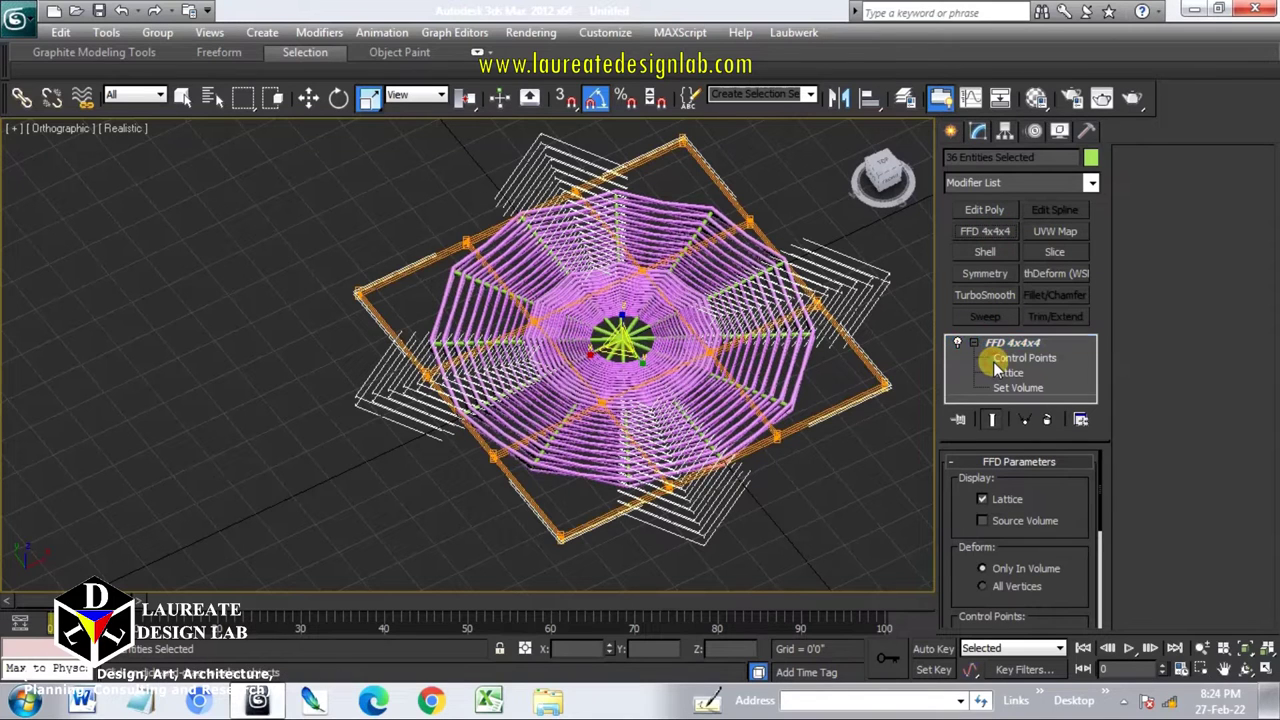
click(1028, 358)
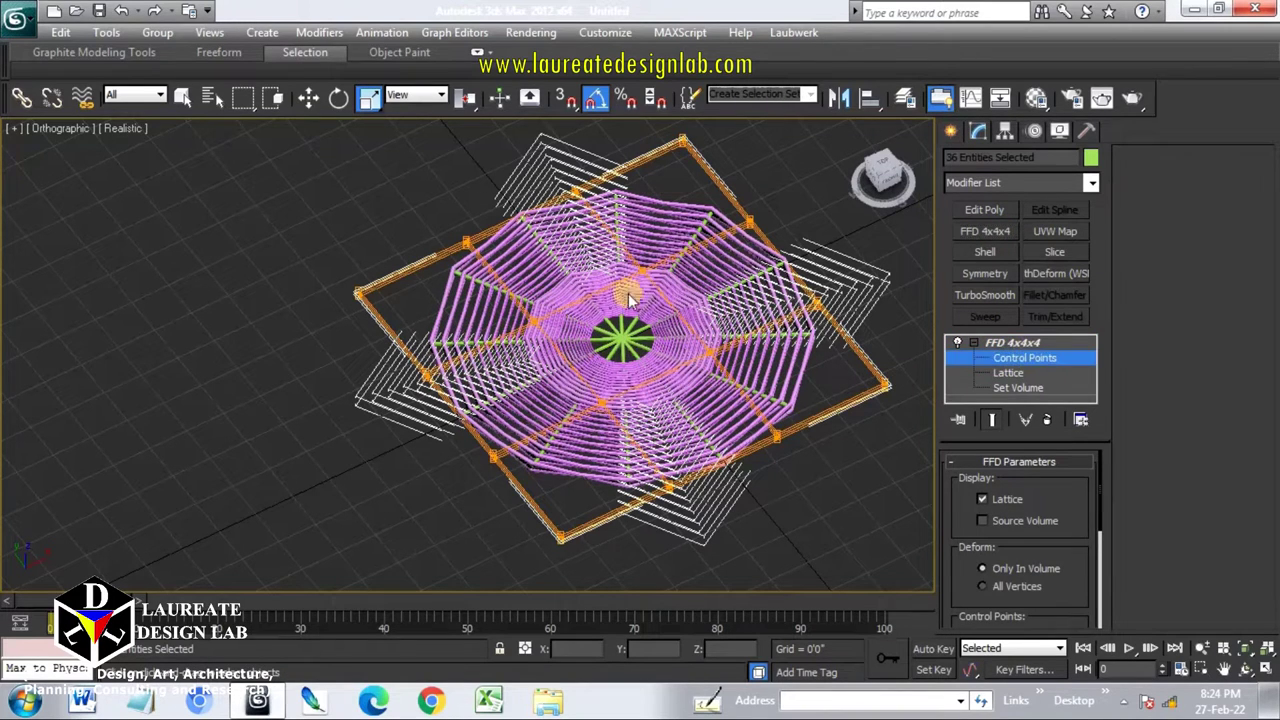
key(t)
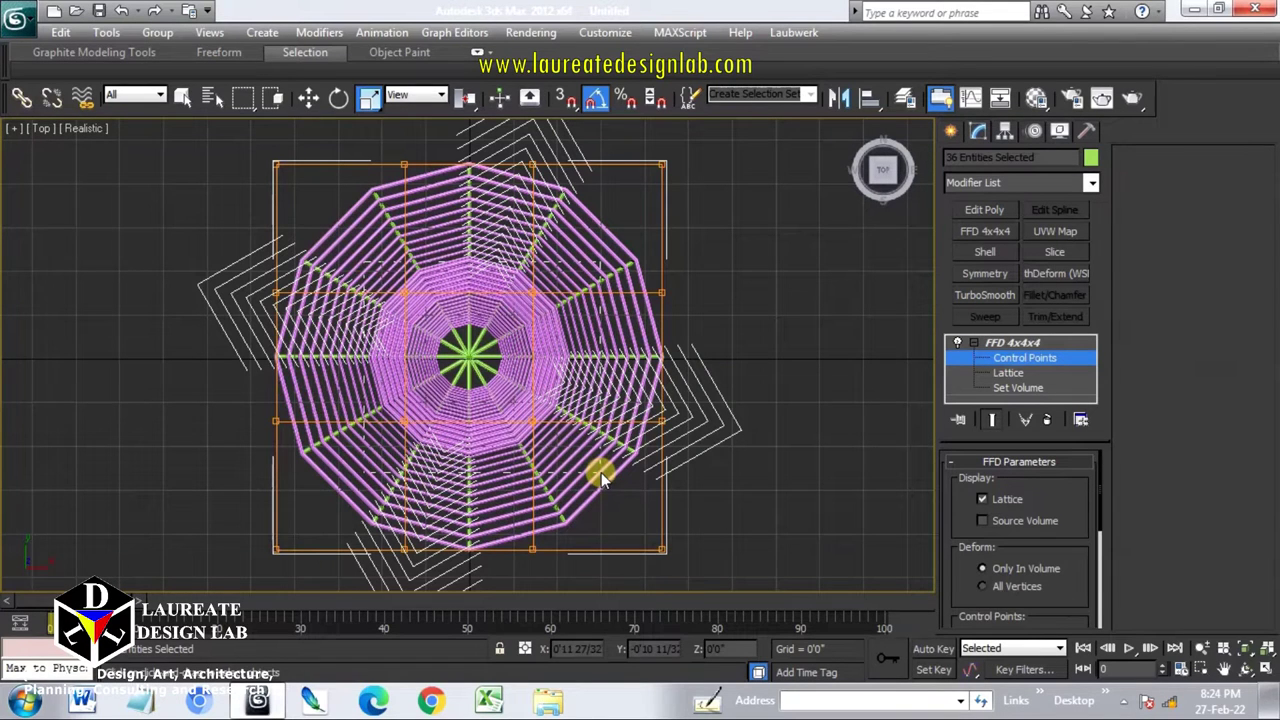
key(x)
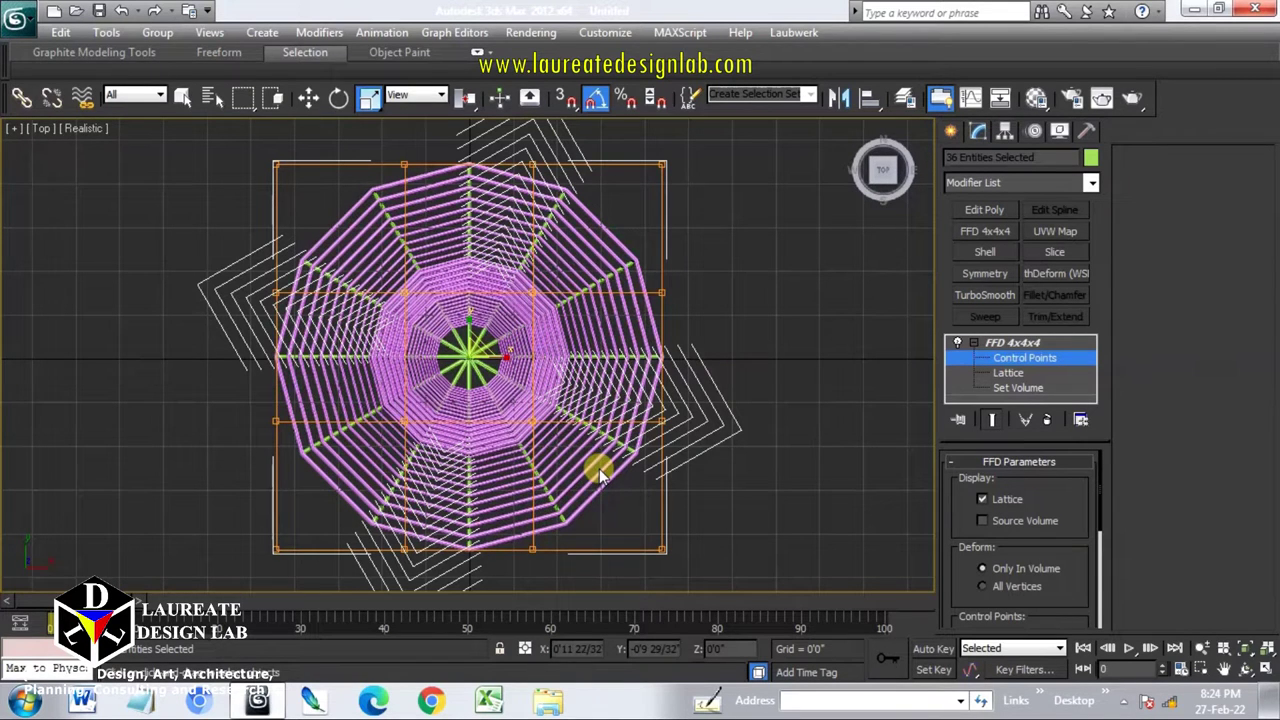
key(f)
key(z)
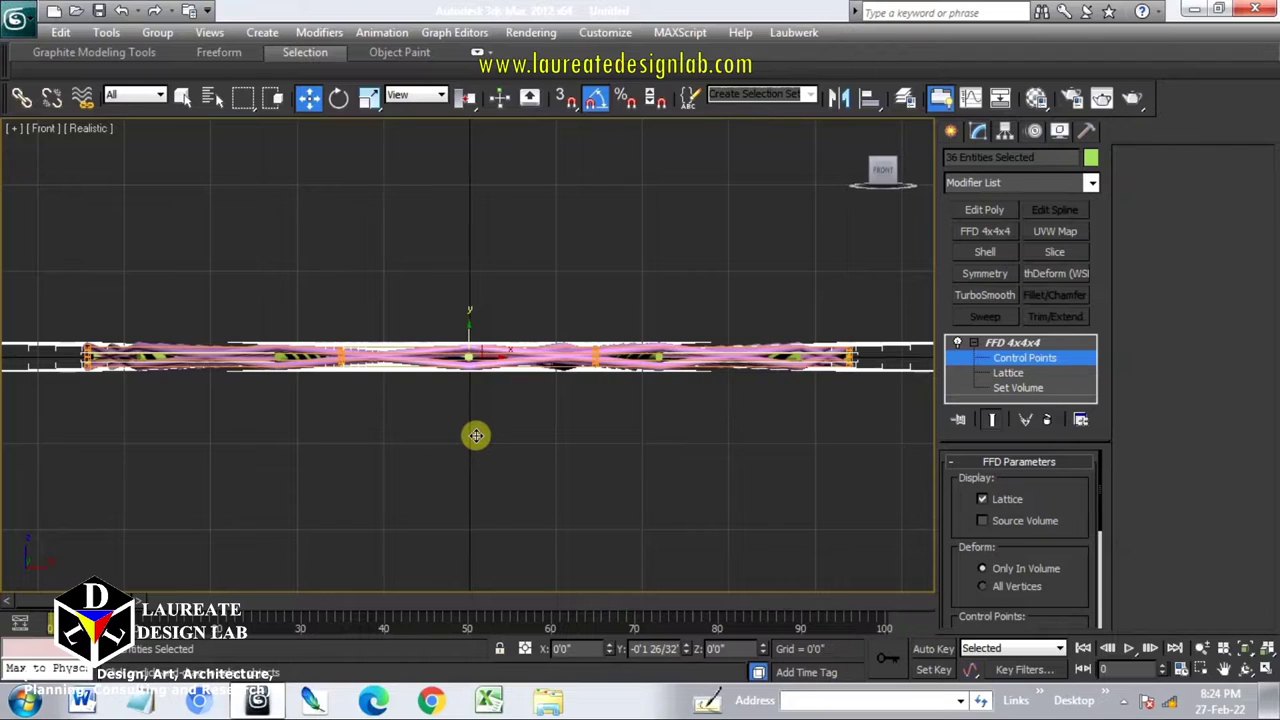
Drag the middle control points down into a shallow funnel, then exit and deselect.
drag(476, 435, 476, 435)
drag(488, 542, 488, 542)
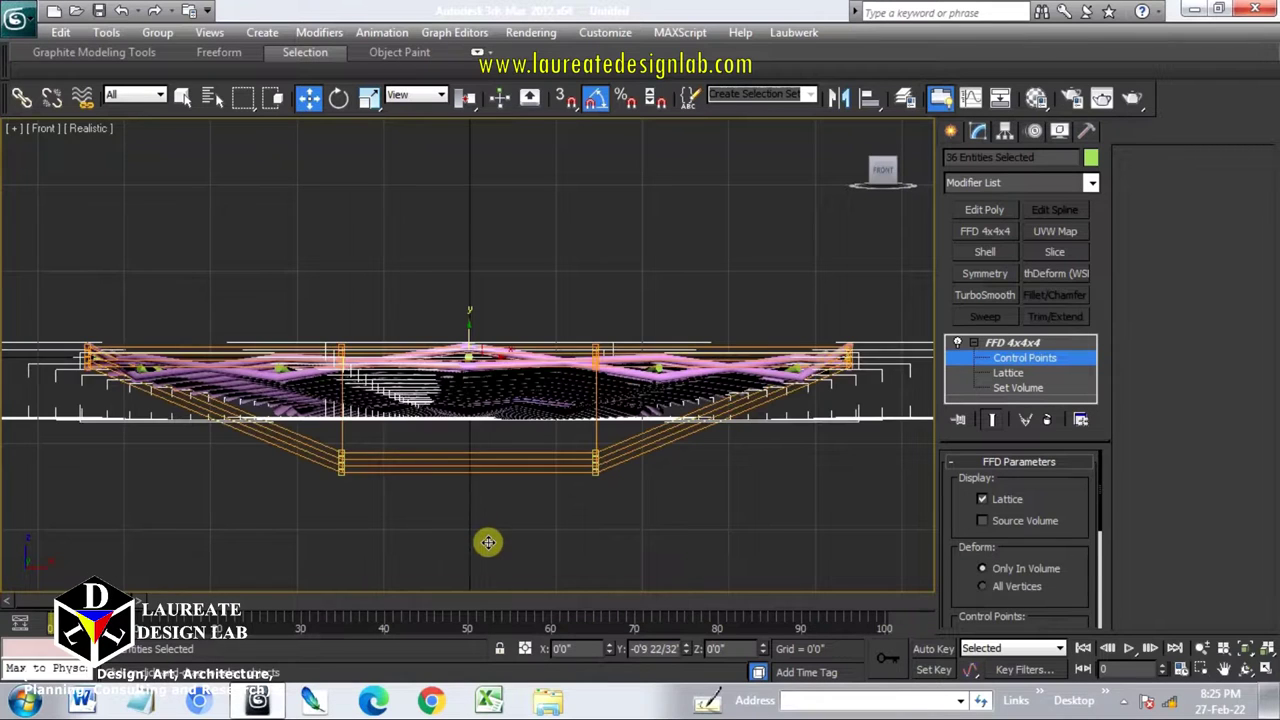
drag(494, 612, 497, 646)
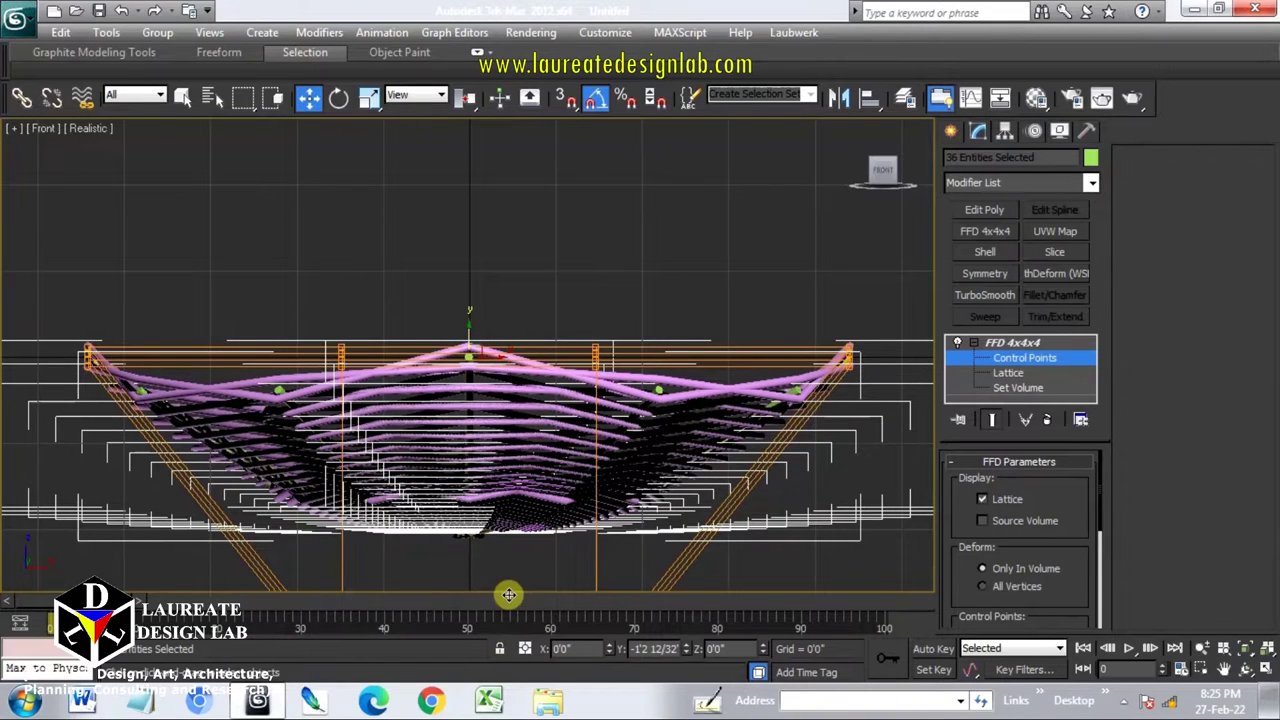
drag(515, 573, 750, 484)
drag(999, 357, 1001, 357)
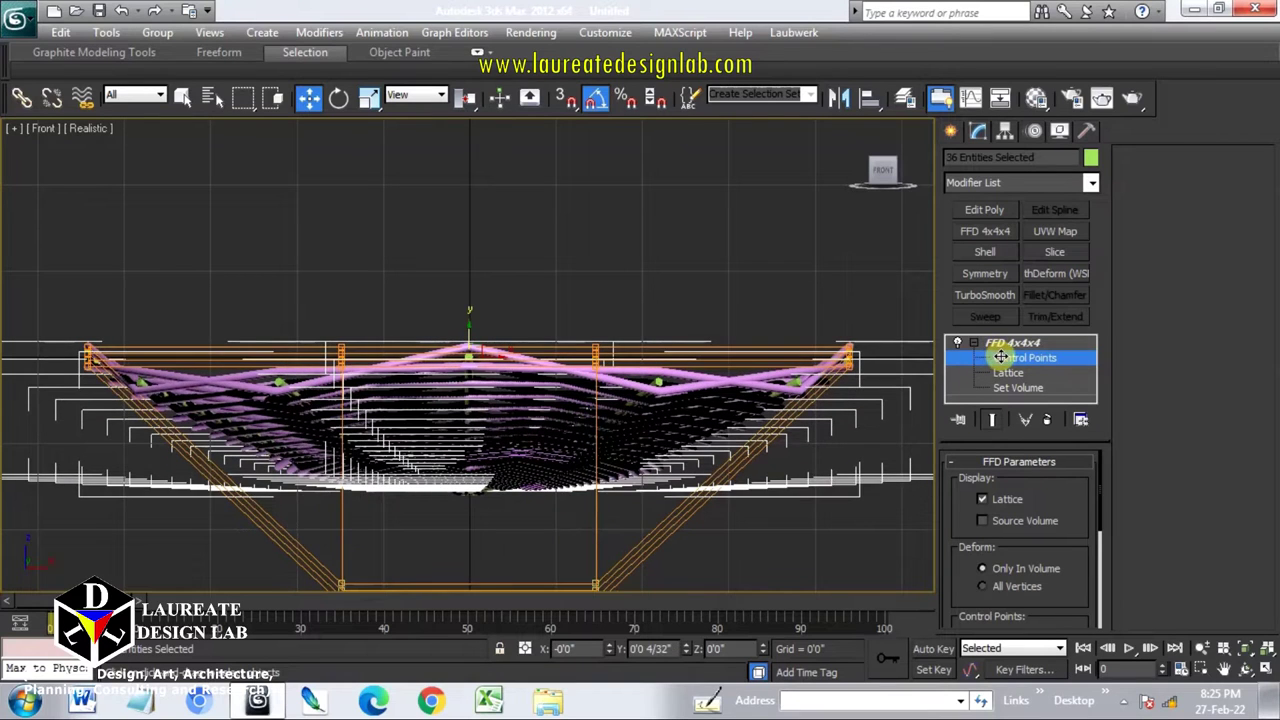
click(1001, 359)
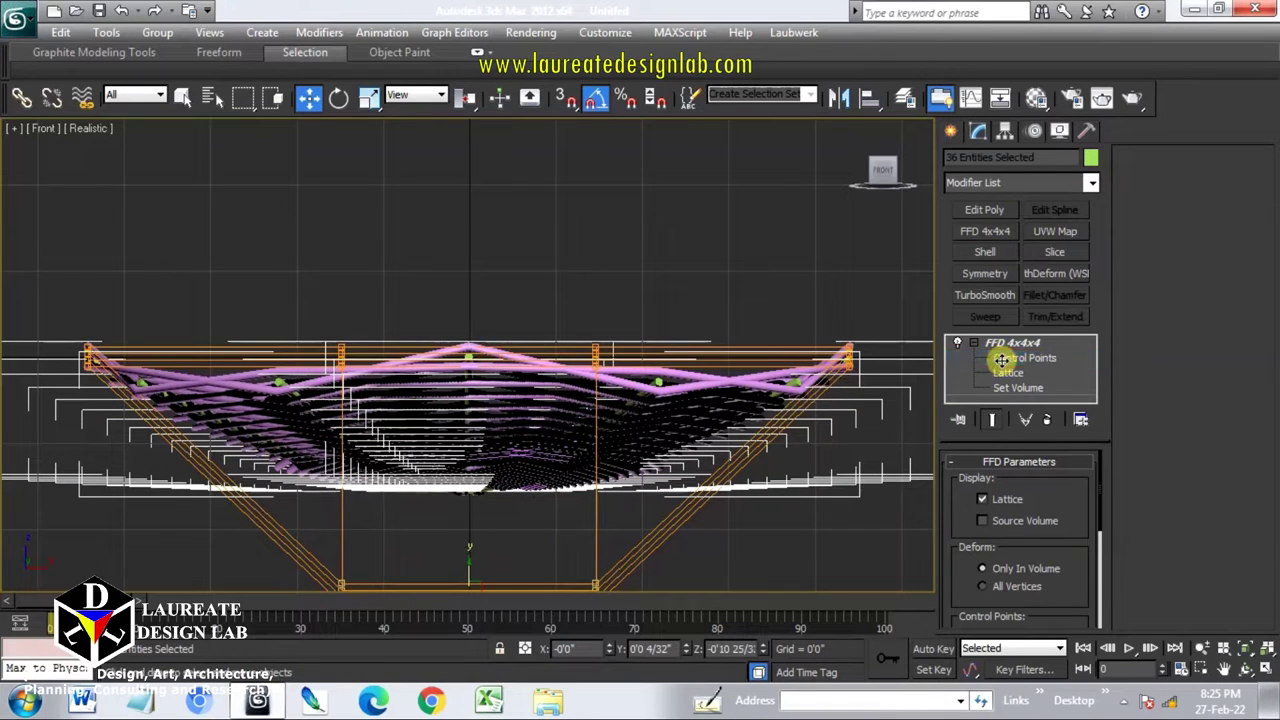
click(753, 282)
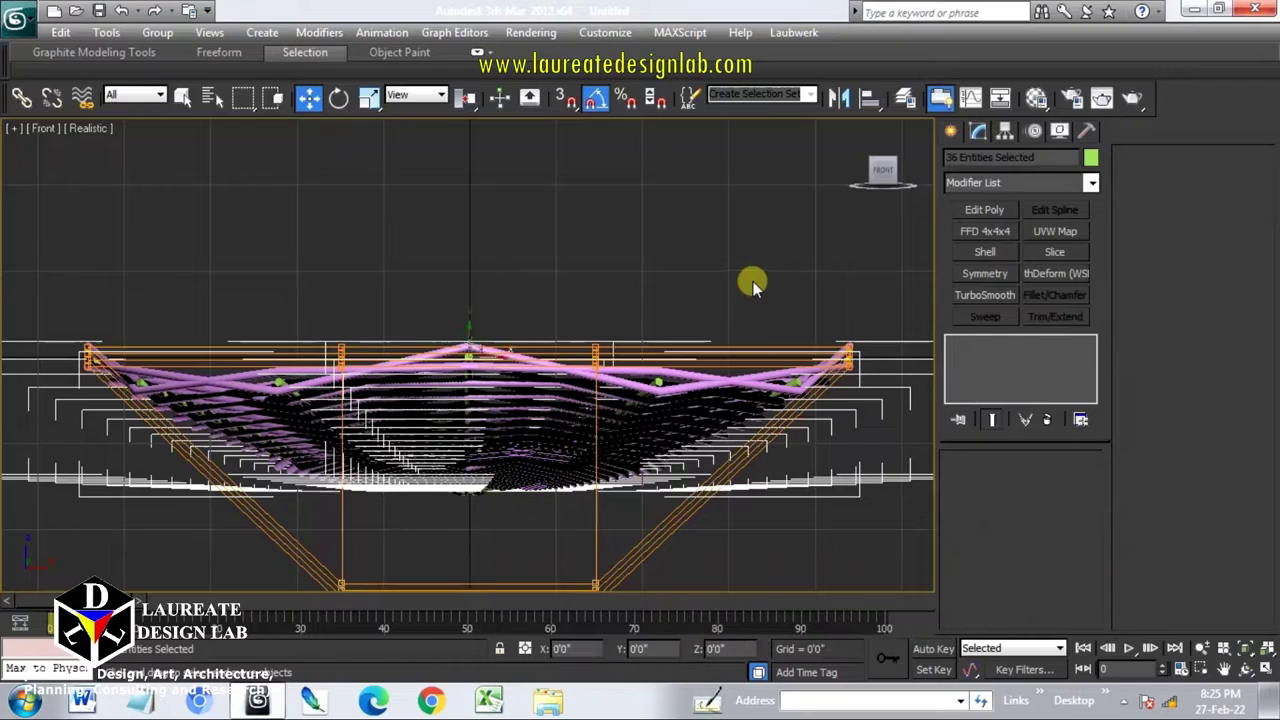
Orbit around the woven bowl to inspect its shape, ending in Top view.
key(t)
scroll(751, 380, down, 5)
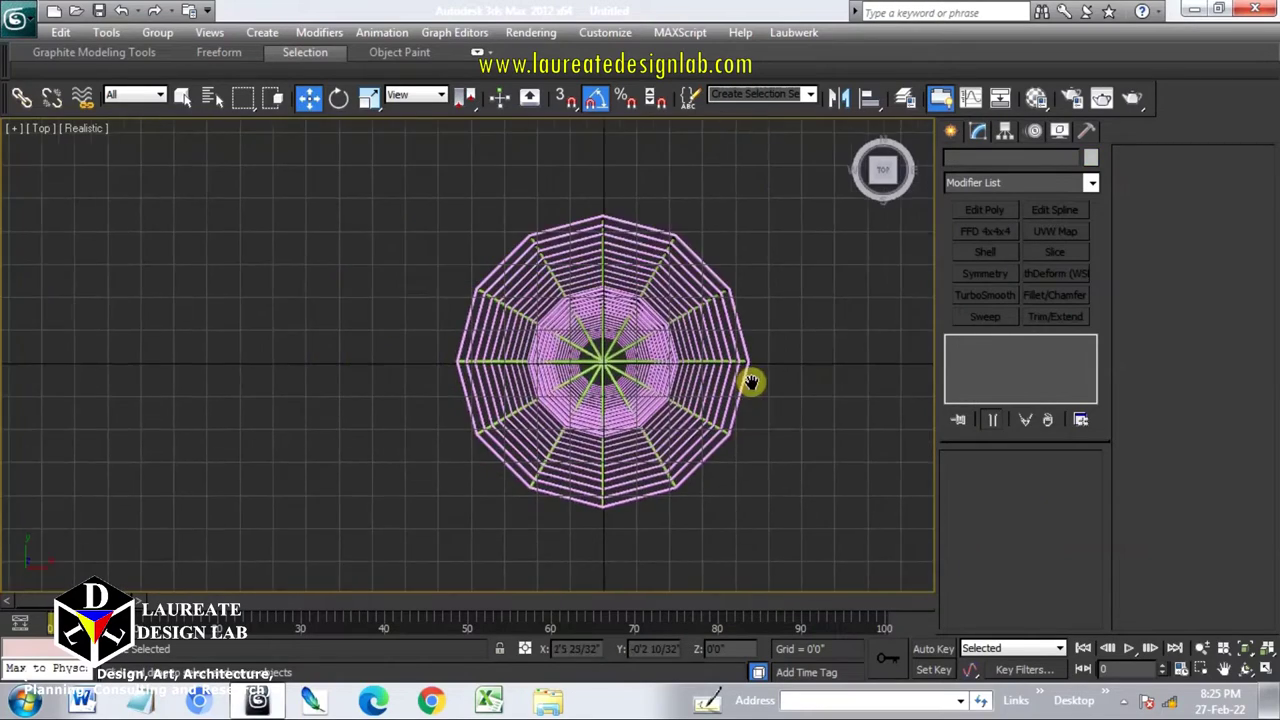
alt+middle_drag(751, 380, 627, 289)
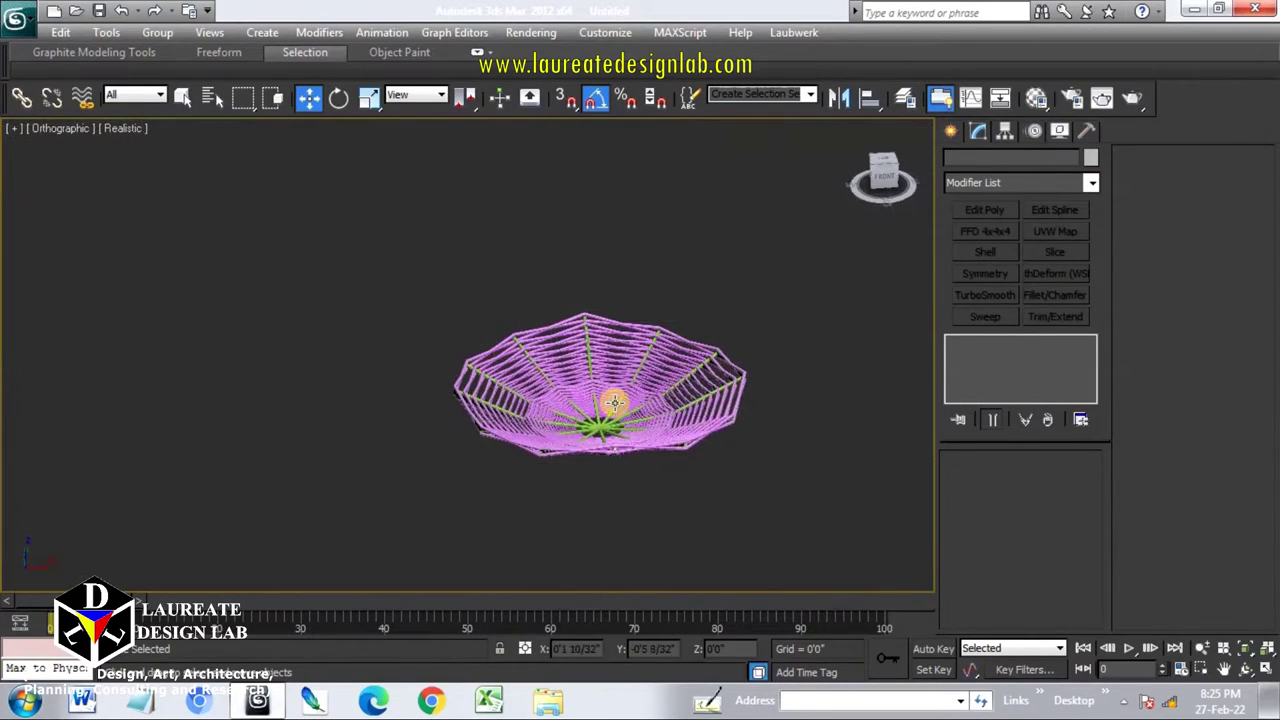
scroll(609, 400, up, 5)
scroll(571, 443, up, 5)
mouse_move(536, 428)
alt+middle_down()
mouse_move(563, 357)
mouse_move(566, 434)
alt+middle_up()
scroll(566, 434, down, 2)
scroll(526, 434, down, 3)
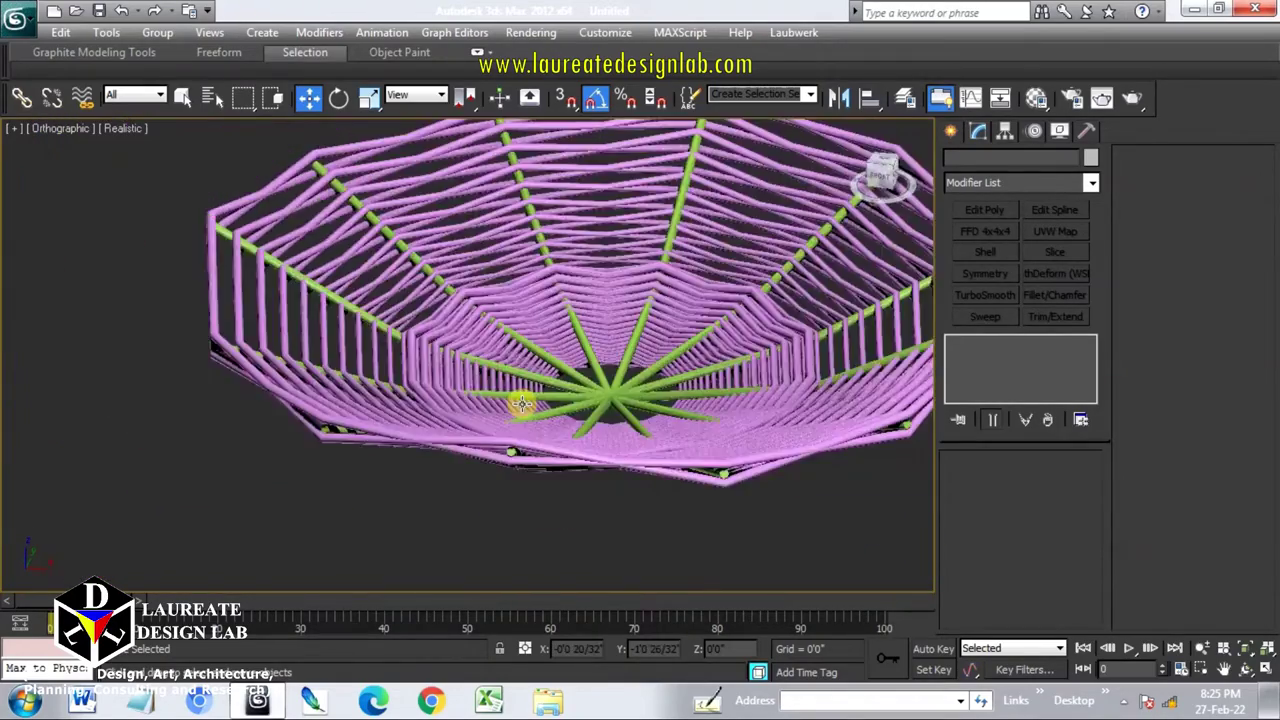
scroll(523, 406, down, 2)
scroll(608, 371, down, 1)
alt+middle_drag(593, 377, 632, 383)
key(t)
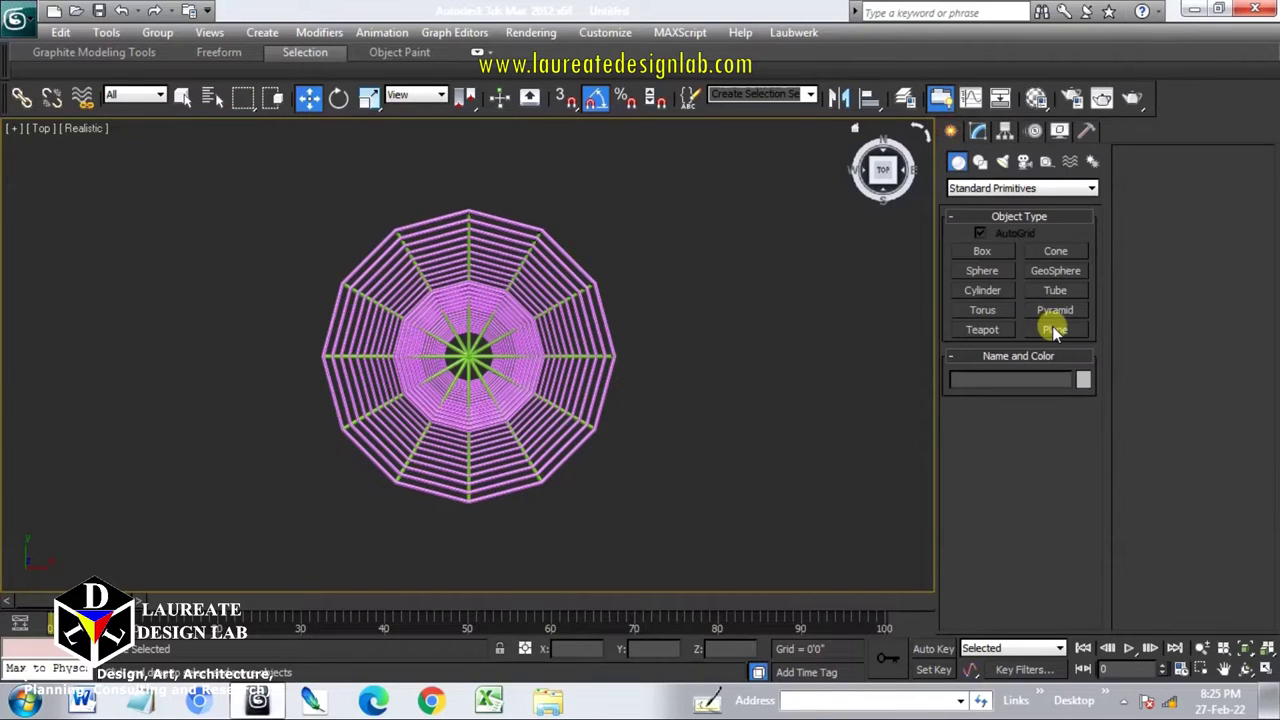
Draw a roughly 33' by 39' plane under the bowl and make it light grey.
click(1049, 331)
scroll(809, 354, down, 5)
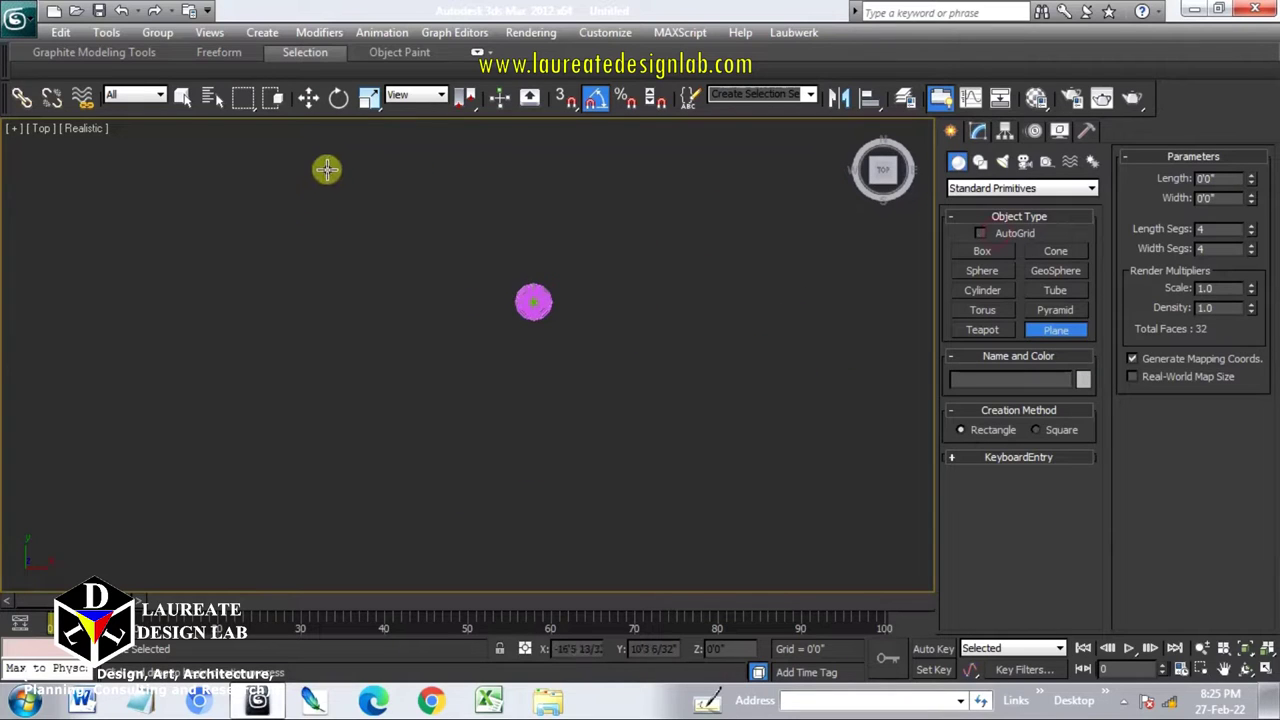
drag(327, 169, 822, 586)
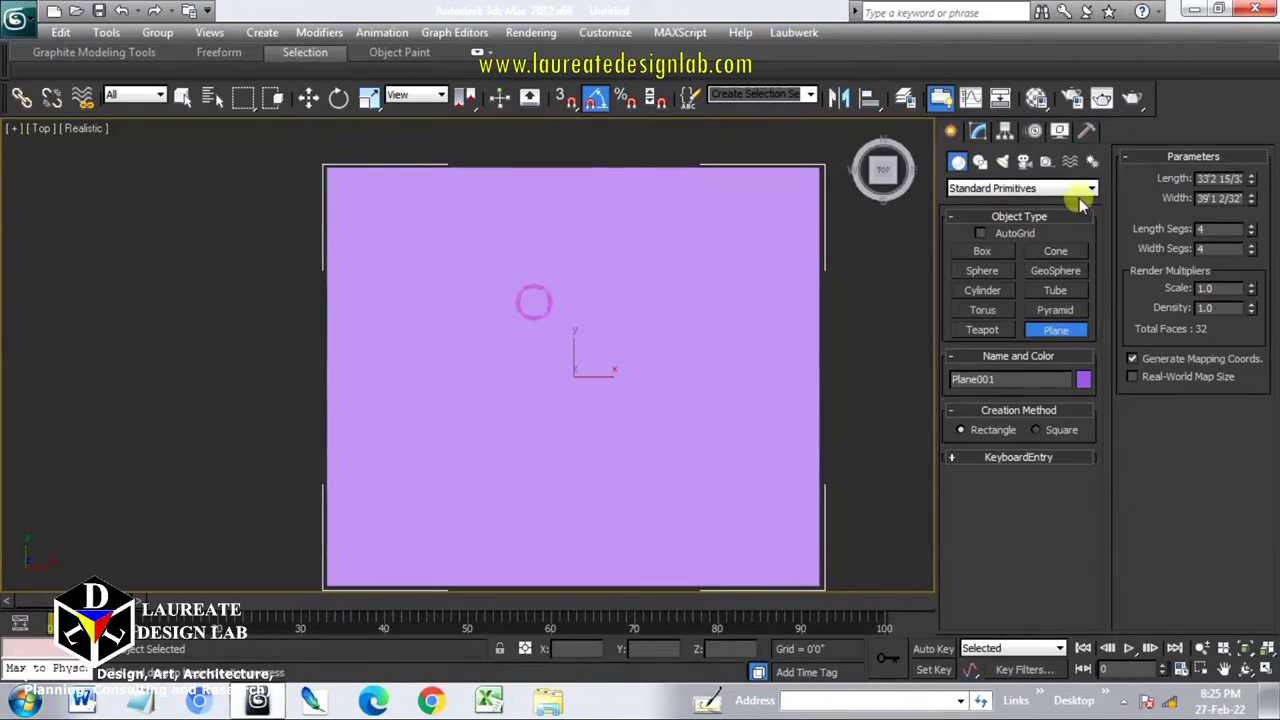
click(982, 131)
click(1090, 160)
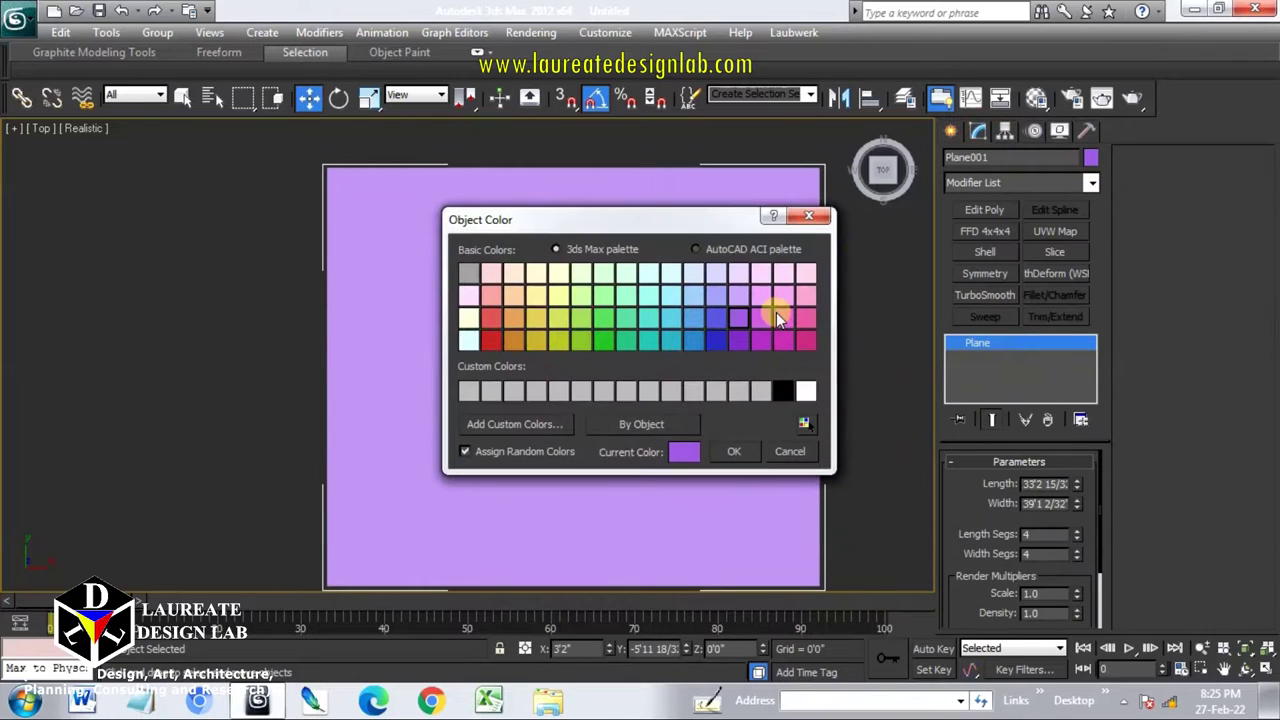
click(762, 391)
click(734, 451)
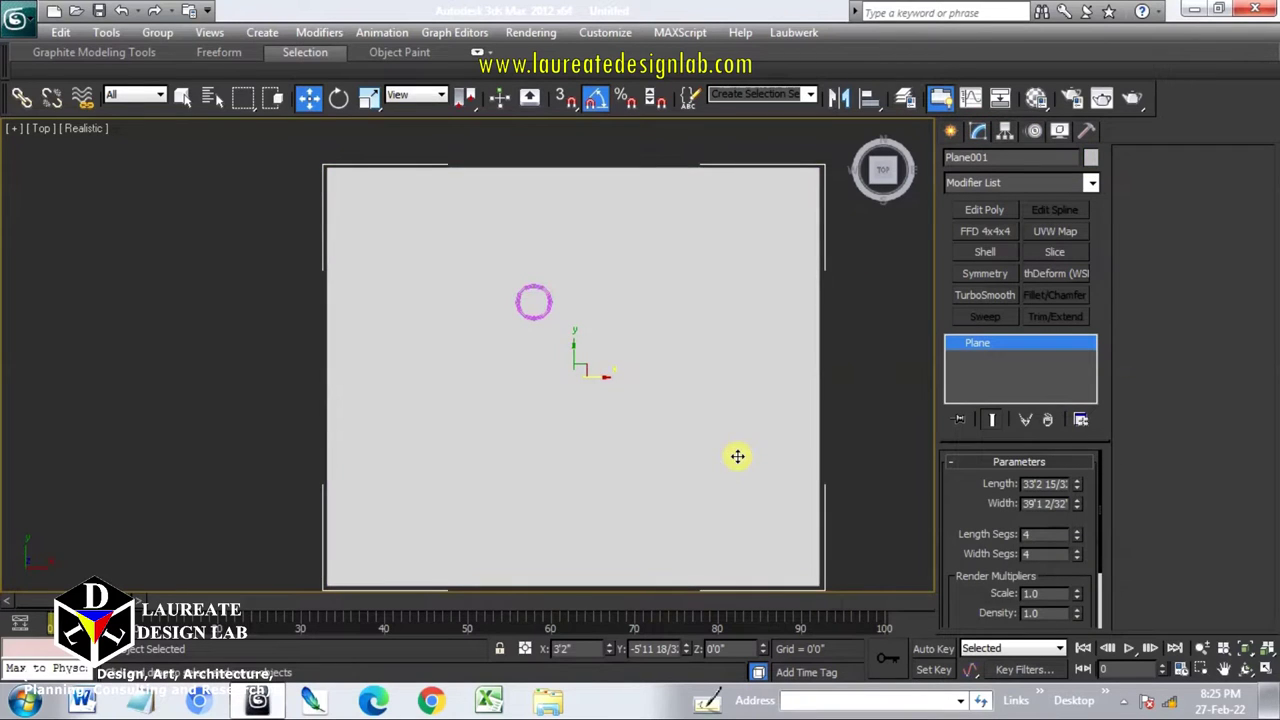
key(f)
scroll(470, 345, up, 2)
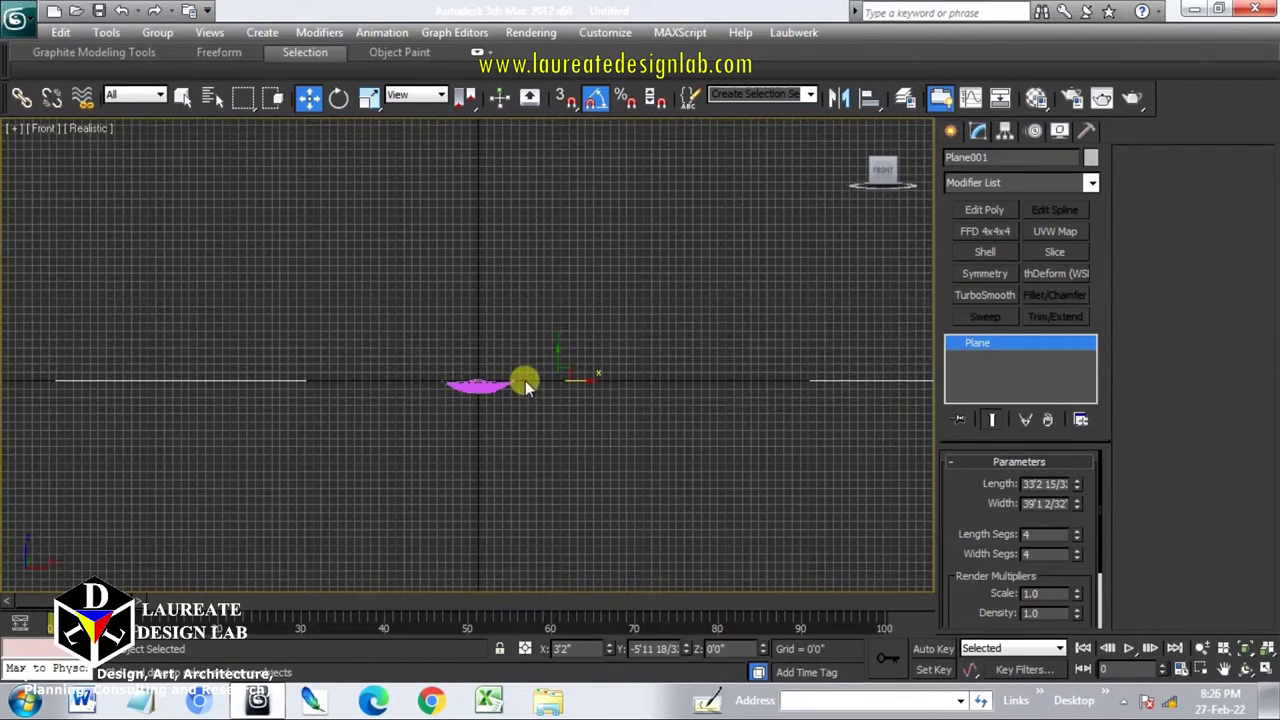
scroll(504, 393, up, 3)
Select the woven bowl shapes and lift them well above the ground plane.
key(ctrl+a)
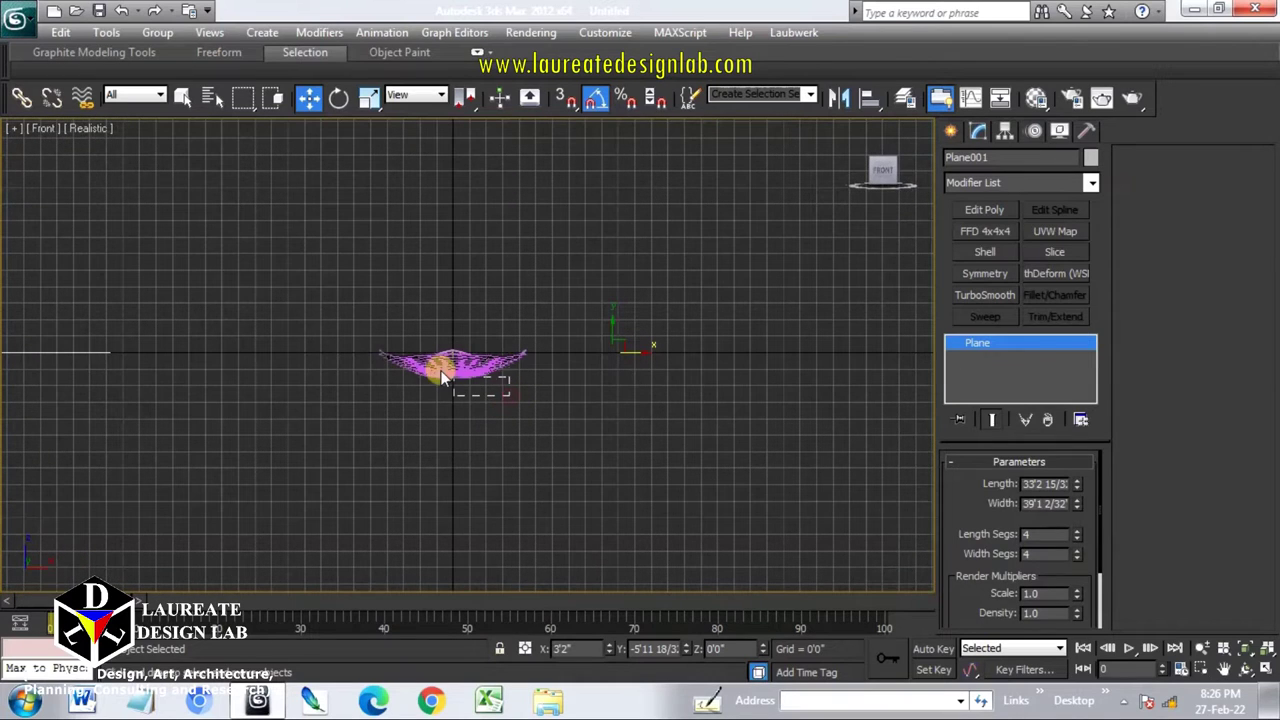
click(985, 231)
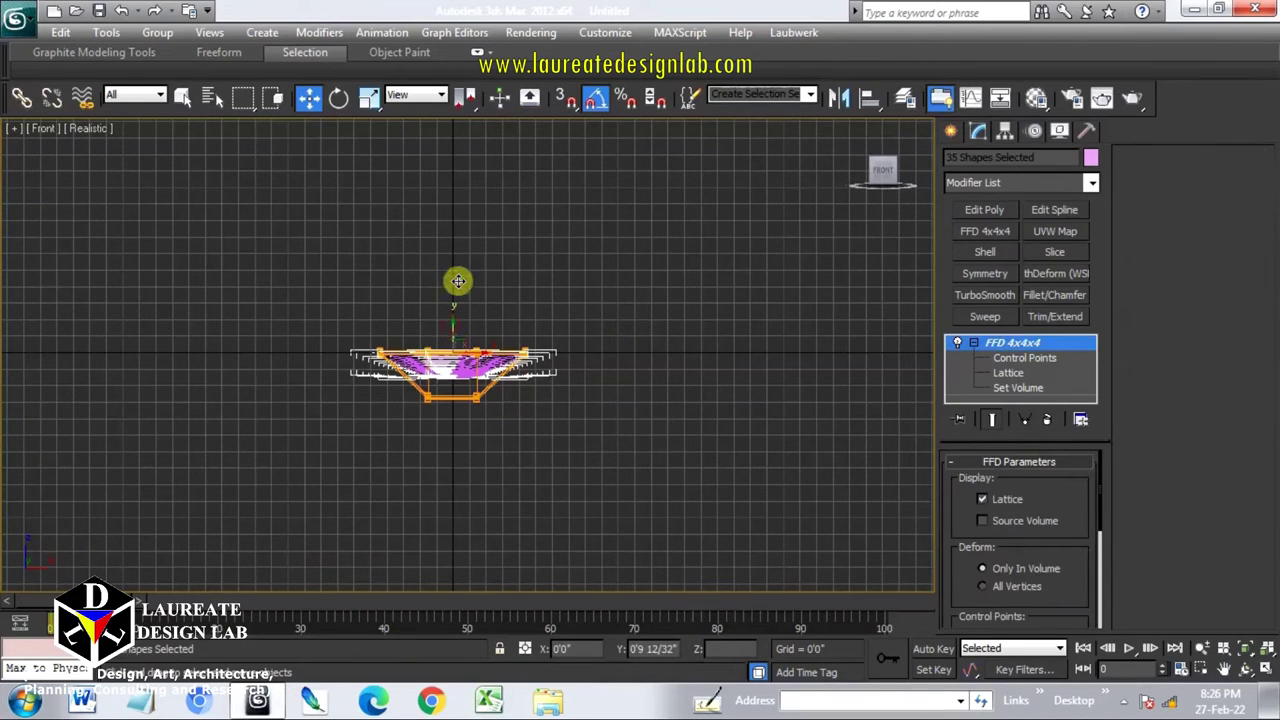
drag(457, 281, 482, 126)
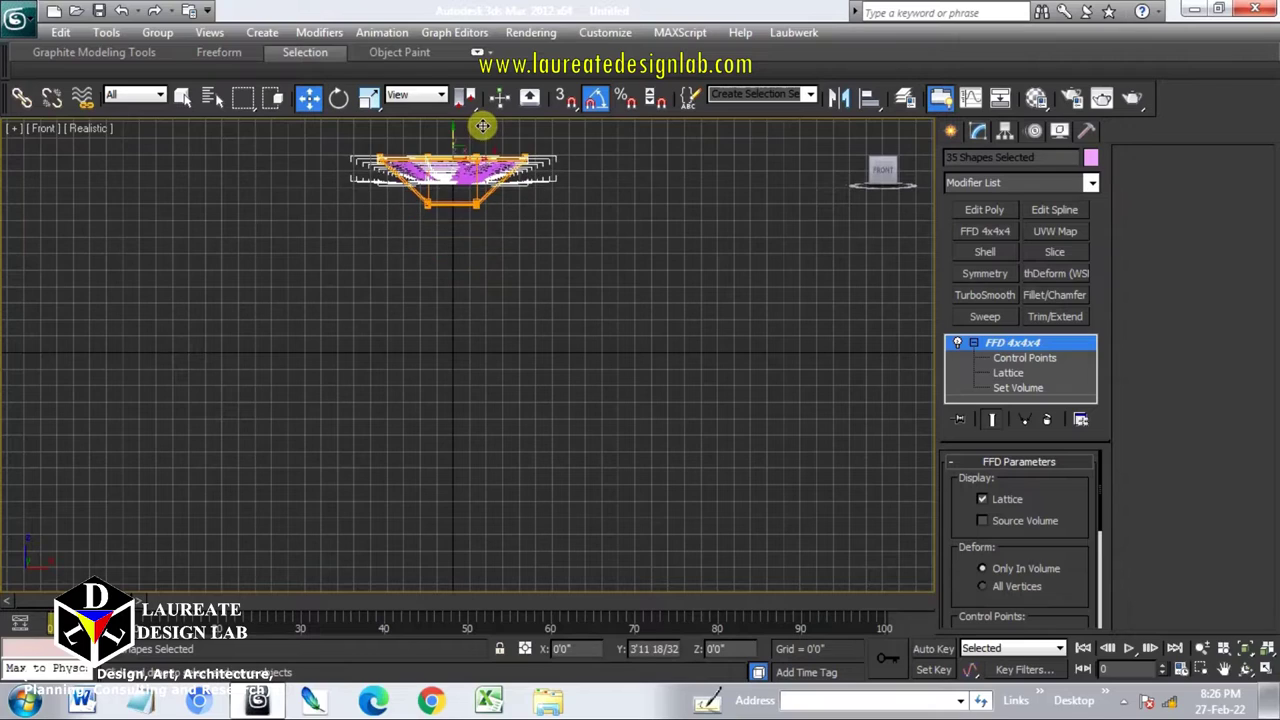
alt+middle_drag(526, 410, 571, 329)
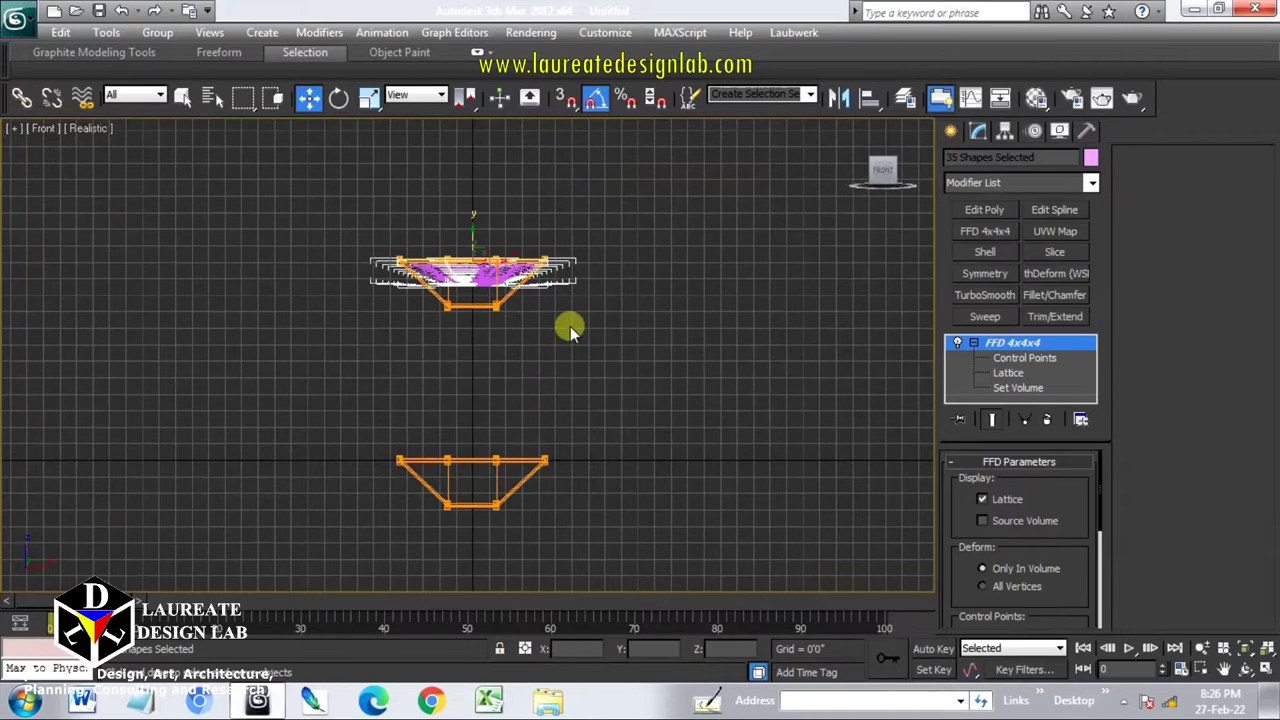
click(571, 329)
alt+middle_drag(528, 371, 544, 420)
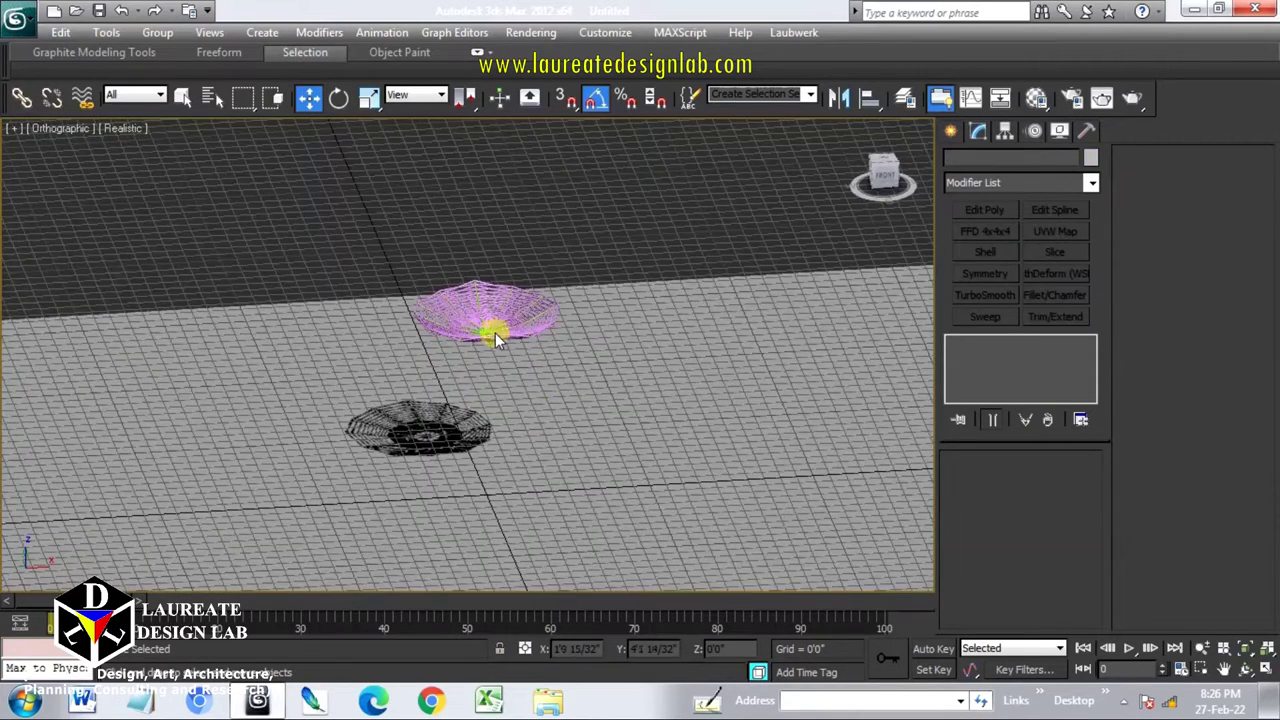
Hide the grid and zoom in on the canopy hub in Top view, ready for Standard Primitives.
scroll(494, 331, up, 8)
scroll(500, 329, down, 3)
scroll(509, 266, down, 5)
key(g)
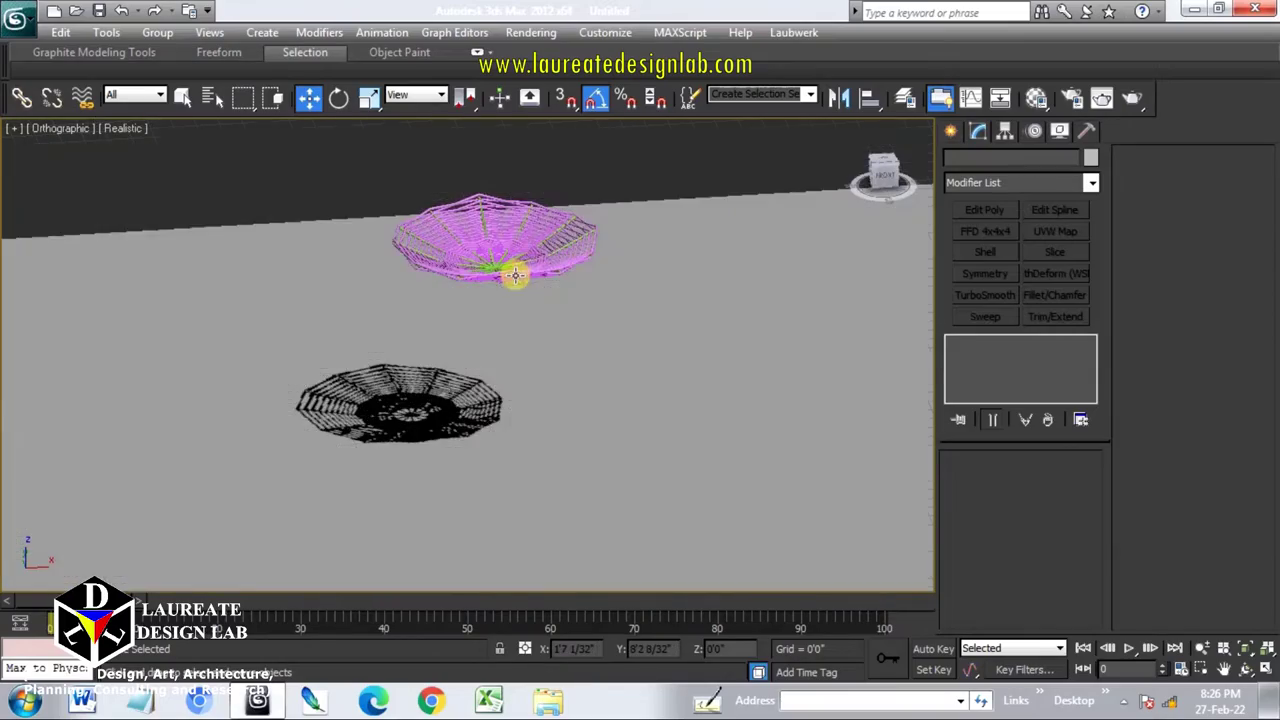
scroll(500, 265, up, 2)
scroll(557, 349, up, 4)
scroll(559, 354, up, 2)
scroll(560, 355, up, 2)
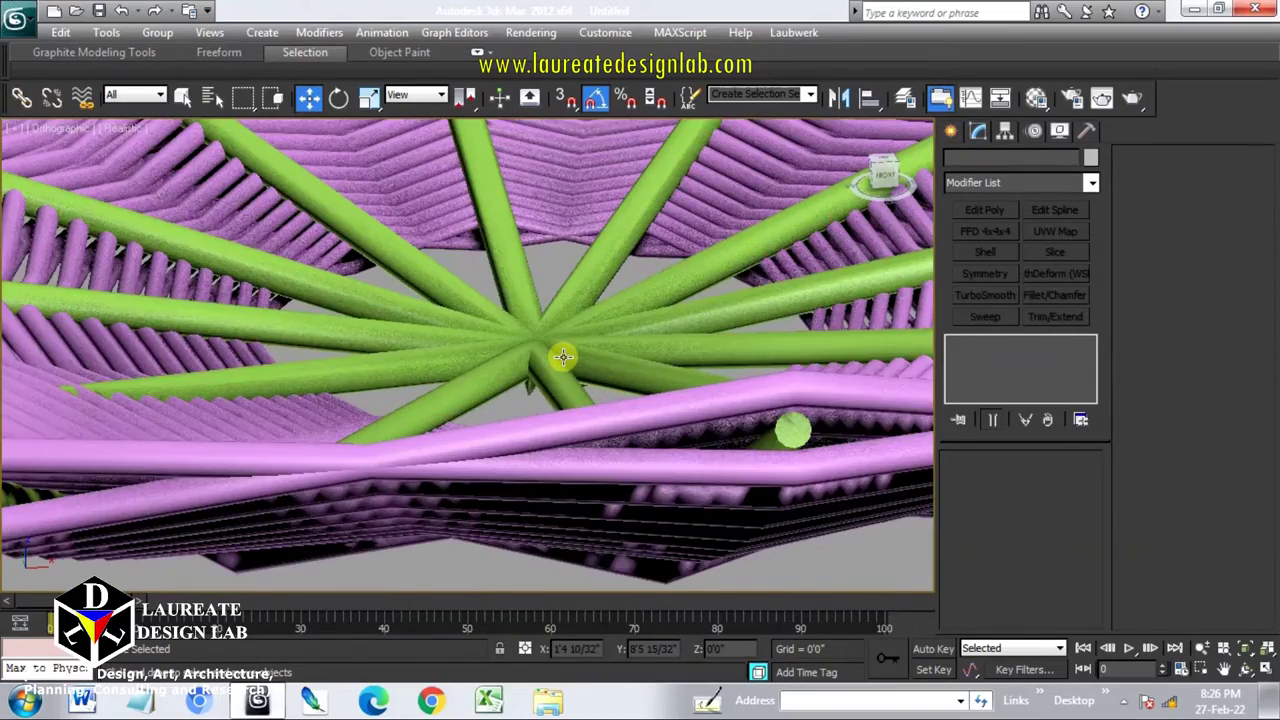
key(t)
scroll(563, 356, up, 2)
scroll(570, 360, up, 5)
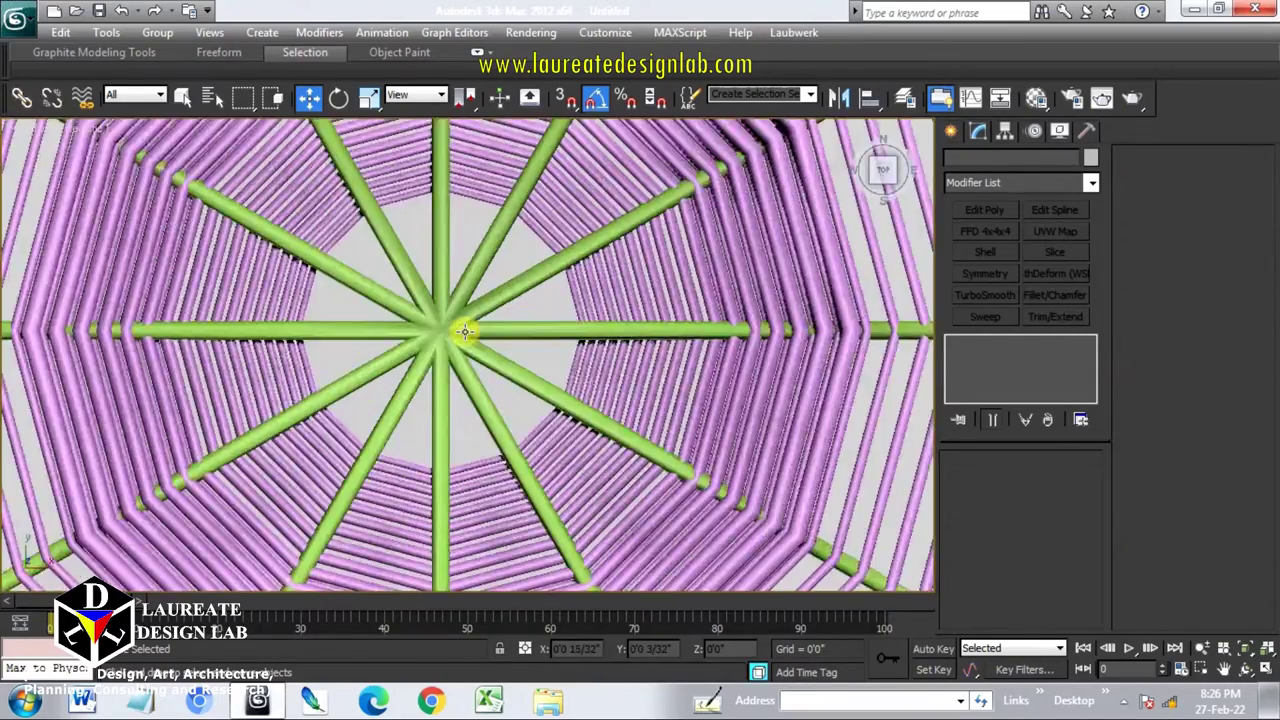
scroll(450, 330, up, 2)
click(950, 130)
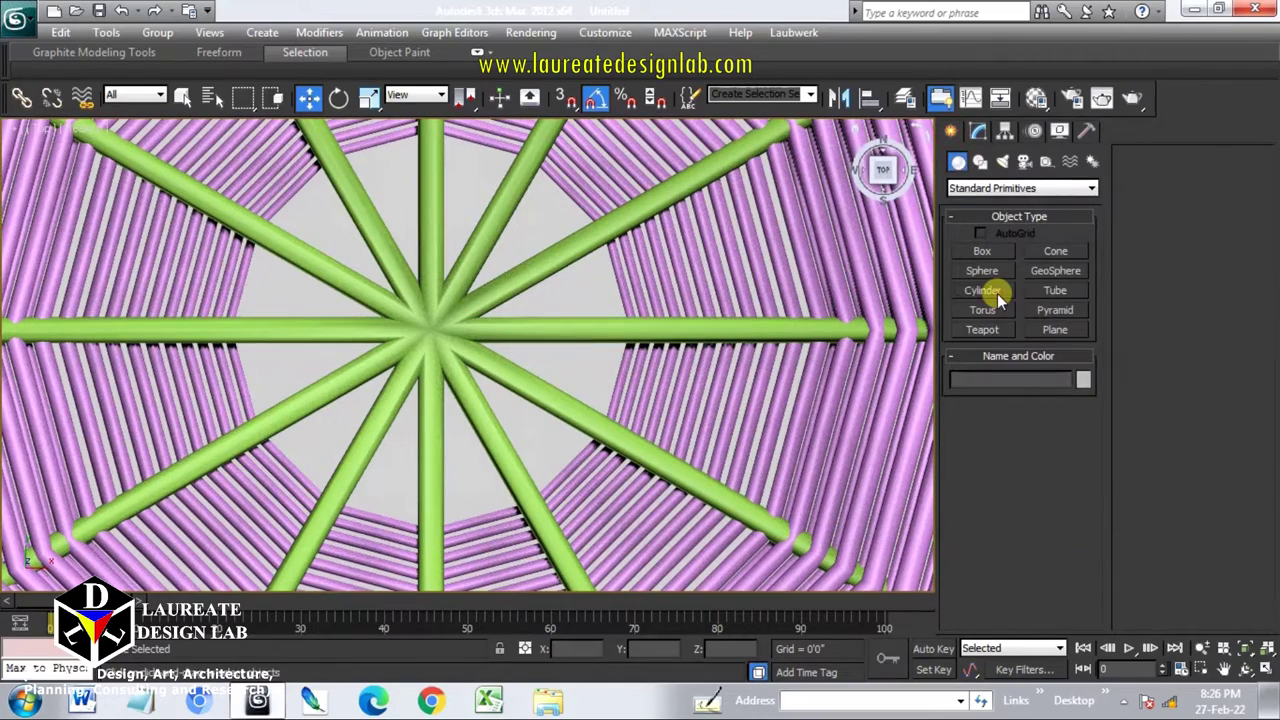
Draw a cylinder base of radius 0'2 24/32" at the canopy hub.
click(985, 291)
scroll(478, 354, down, 3)
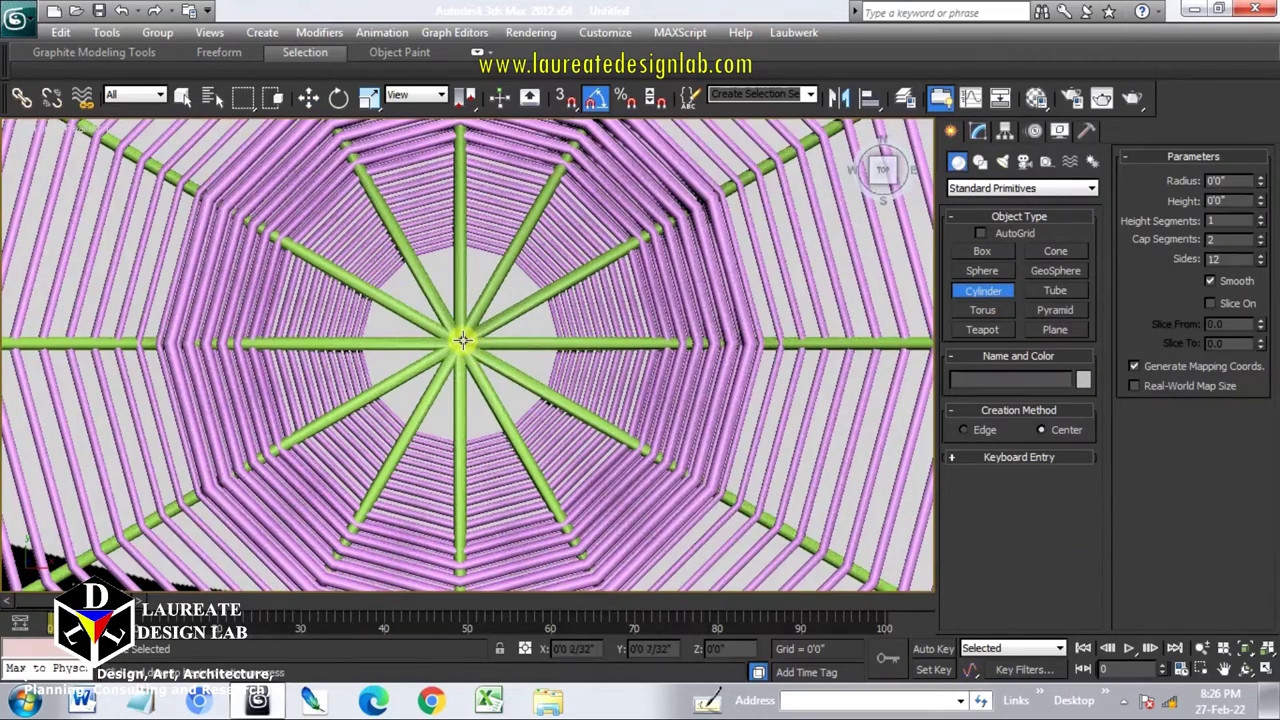
drag(494, 373, 520, 406)
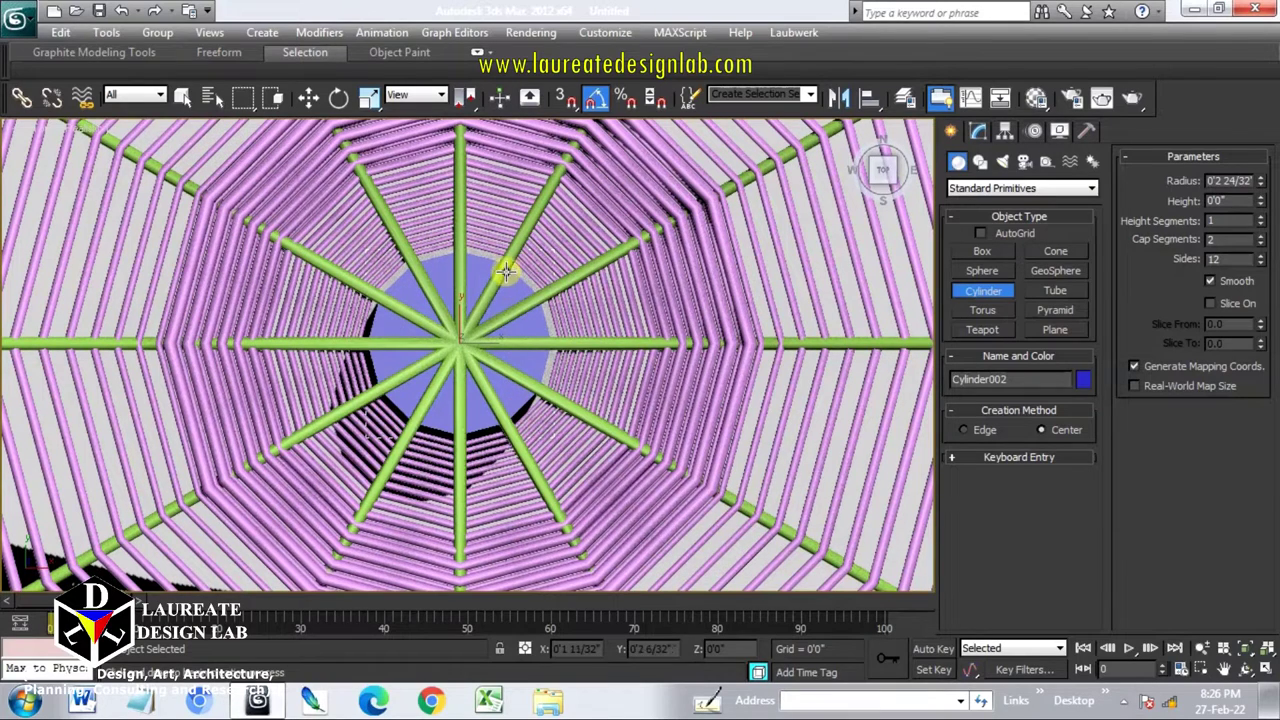
In Front view, raise the cylinder's height to 3'9 13/32" and show edged faces.
key(f)
key(alt+q)
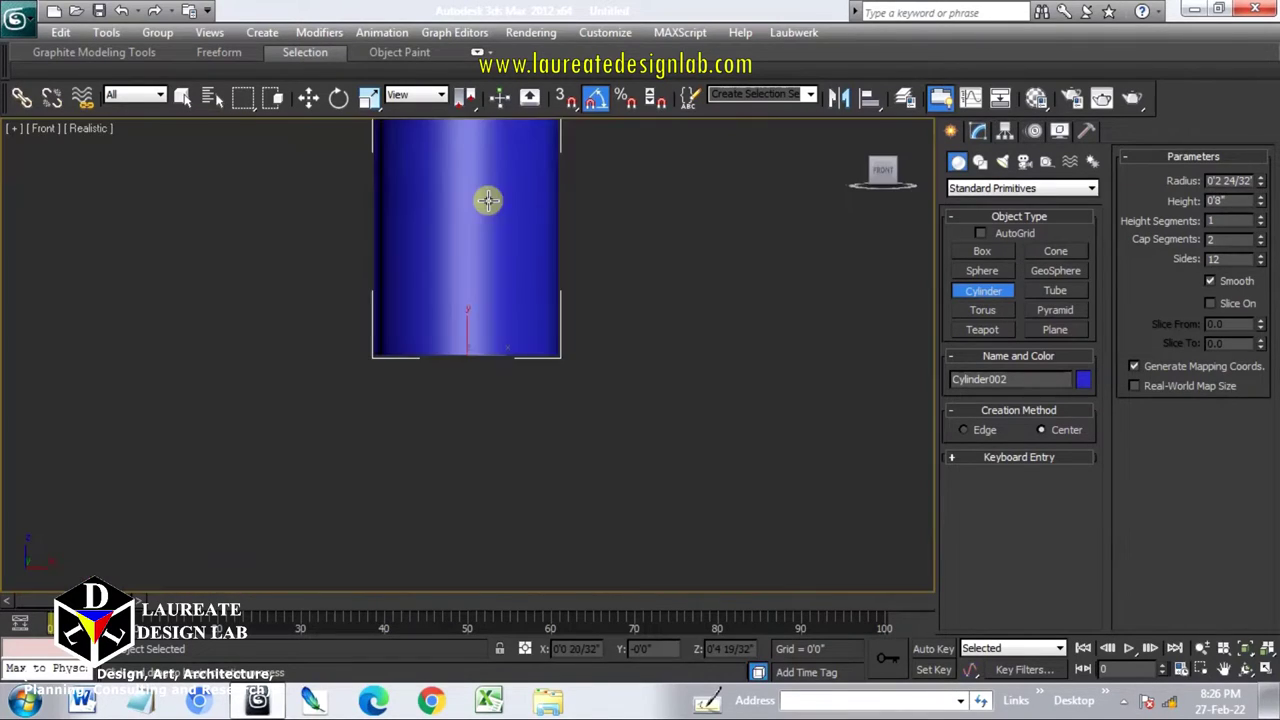
scroll(543, 300, down, 5)
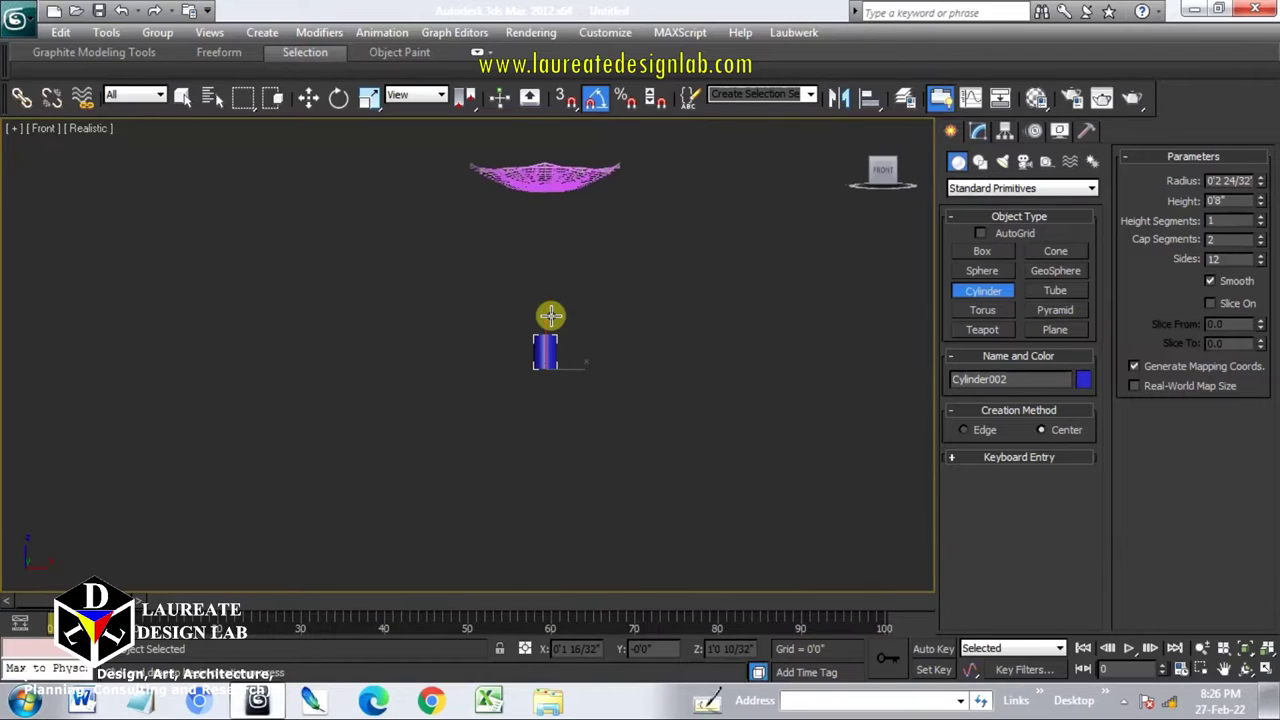
key(g)
scroll(540, 354, up, 2)
scroll(550, 435, up, 2)
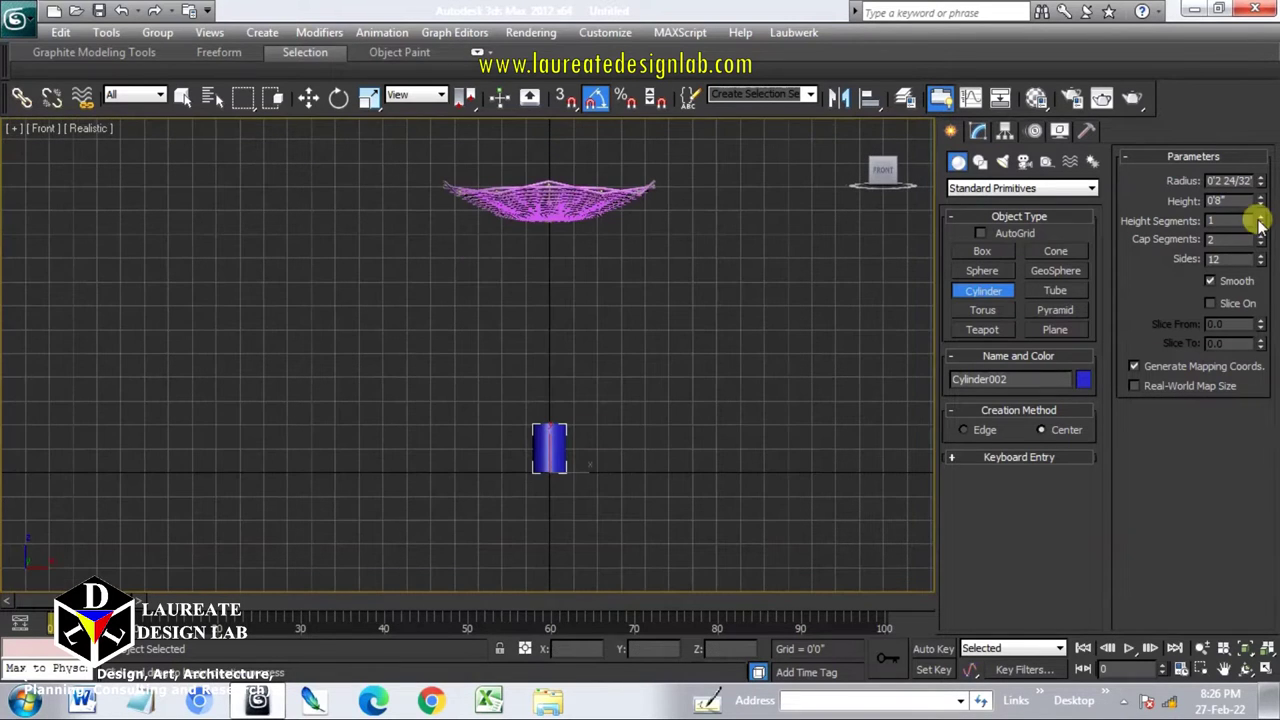
drag(1261, 201, 1258, 154)
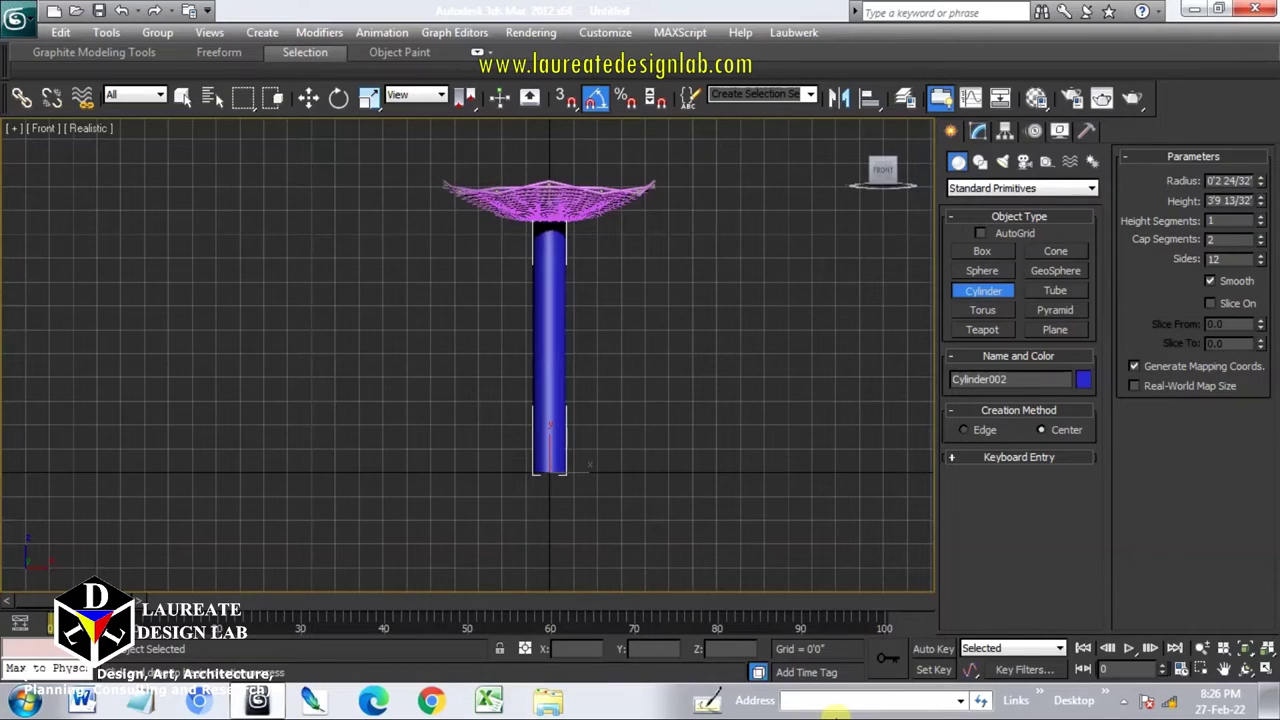
key(F4)
alt+middle_drag(543, 471, 620, 506)
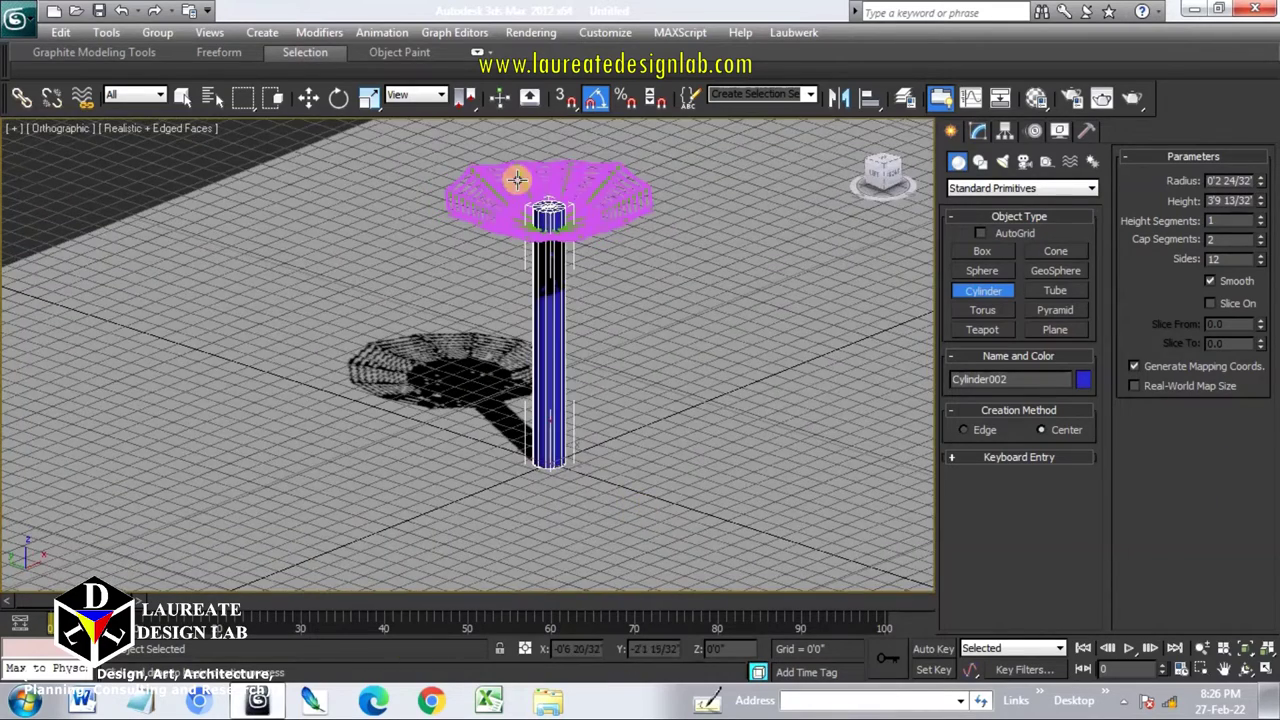
Align the canopy's X/Y/Z pivot to the cylinder so it's centred on the stand.
scroll(586, 400, up, 3)
scroll(580, 374, up, 3)
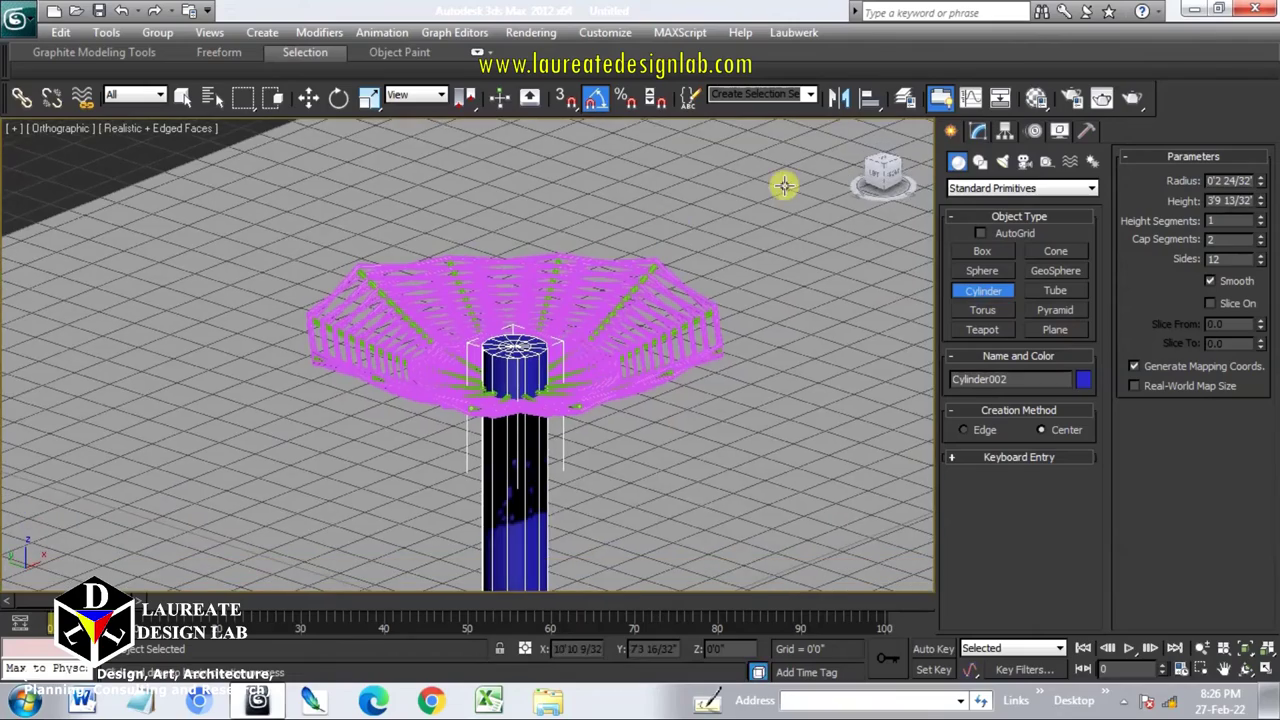
scroll(603, 326, up, 5)
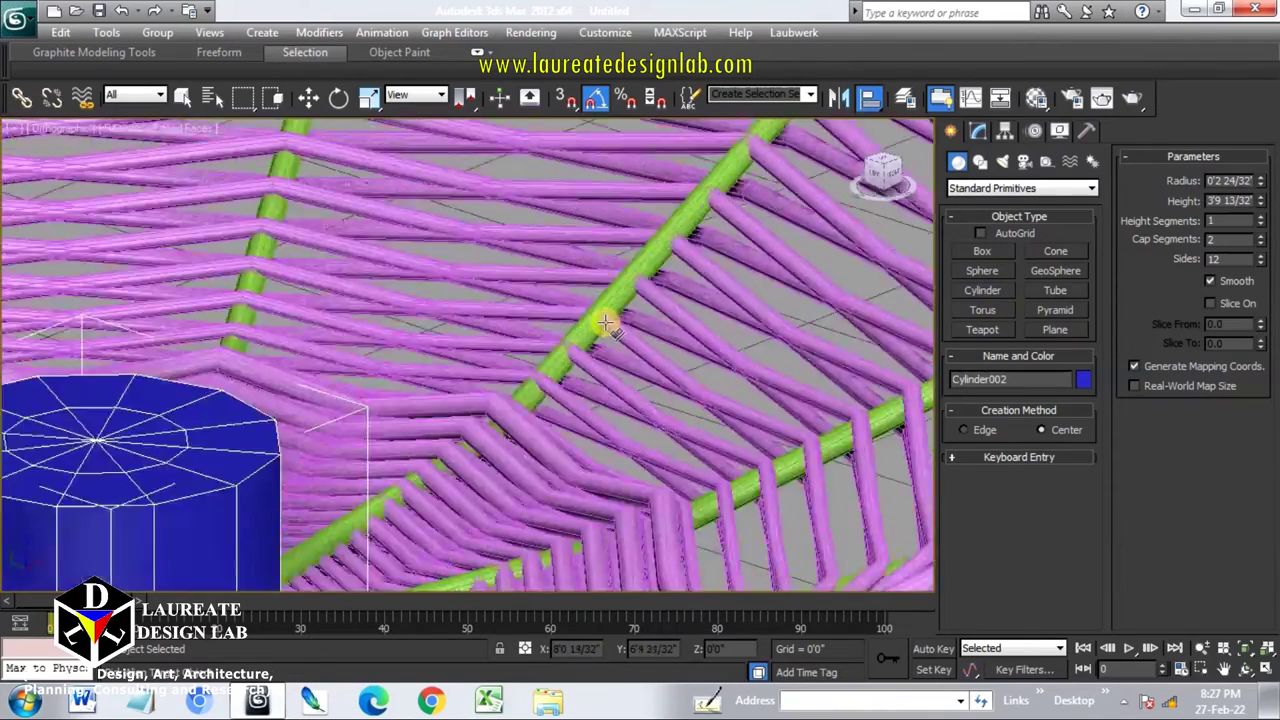
scroll(595, 330, up, 3)
click(580, 334)
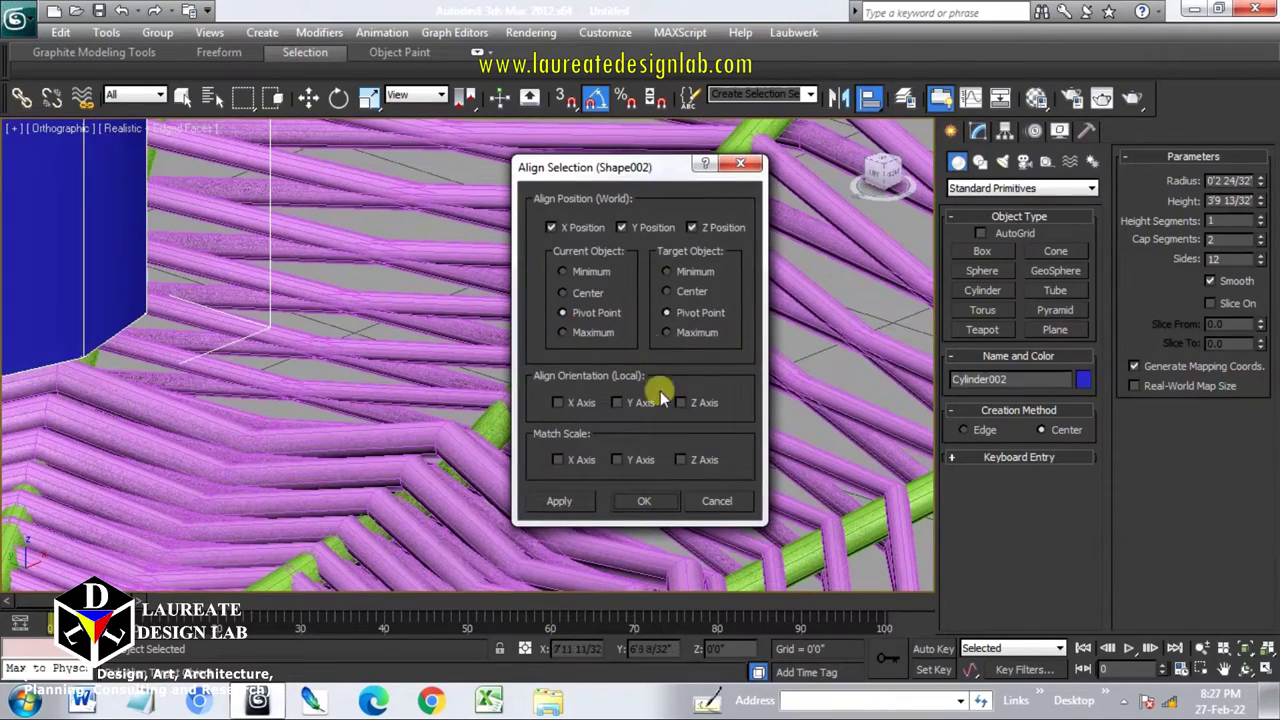
click(645, 501)
Check the centred canopy and stand in Front view and from an elevated angle.
scroll(623, 371, down, 5)
scroll(634, 386, down, 3)
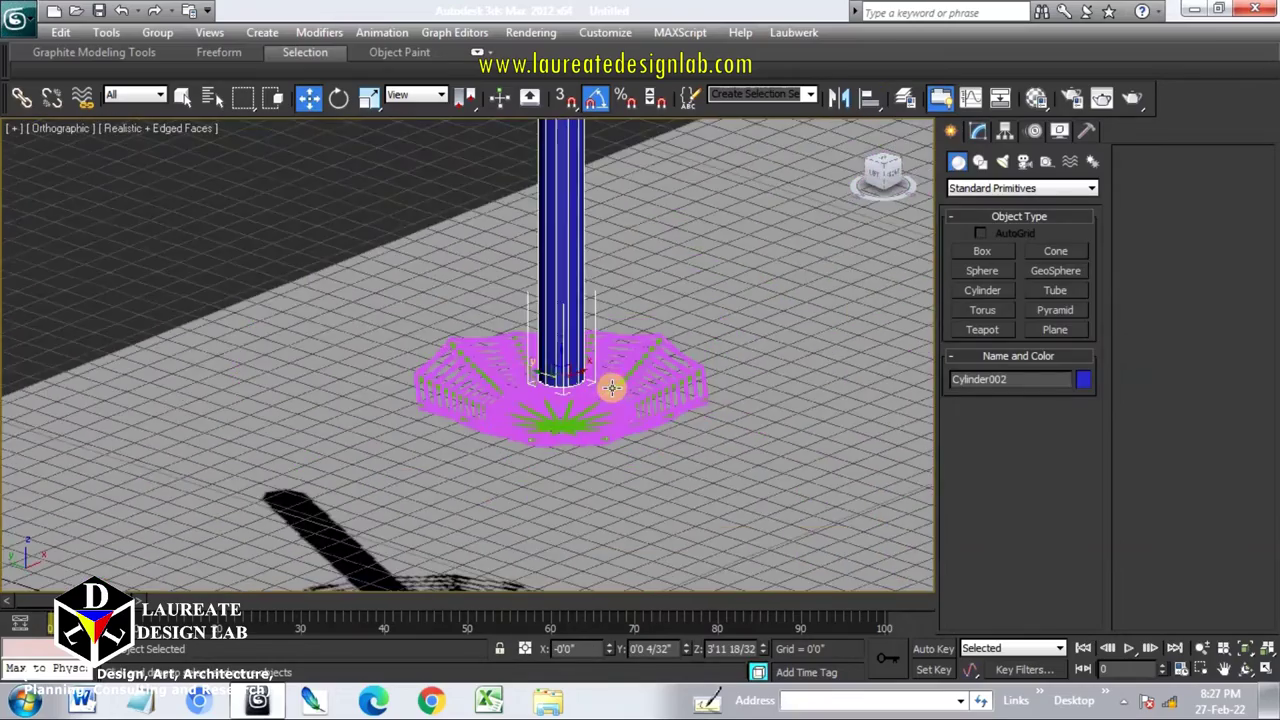
scroll(609, 386, down, 2)
mouse_move(600, 366)
middle_down()
mouse_move(535, 358)
mouse_move(577, 263)
middle_up()
scroll(531, 391, up, 3)
key(f)
scroll(517, 383, down, 3)
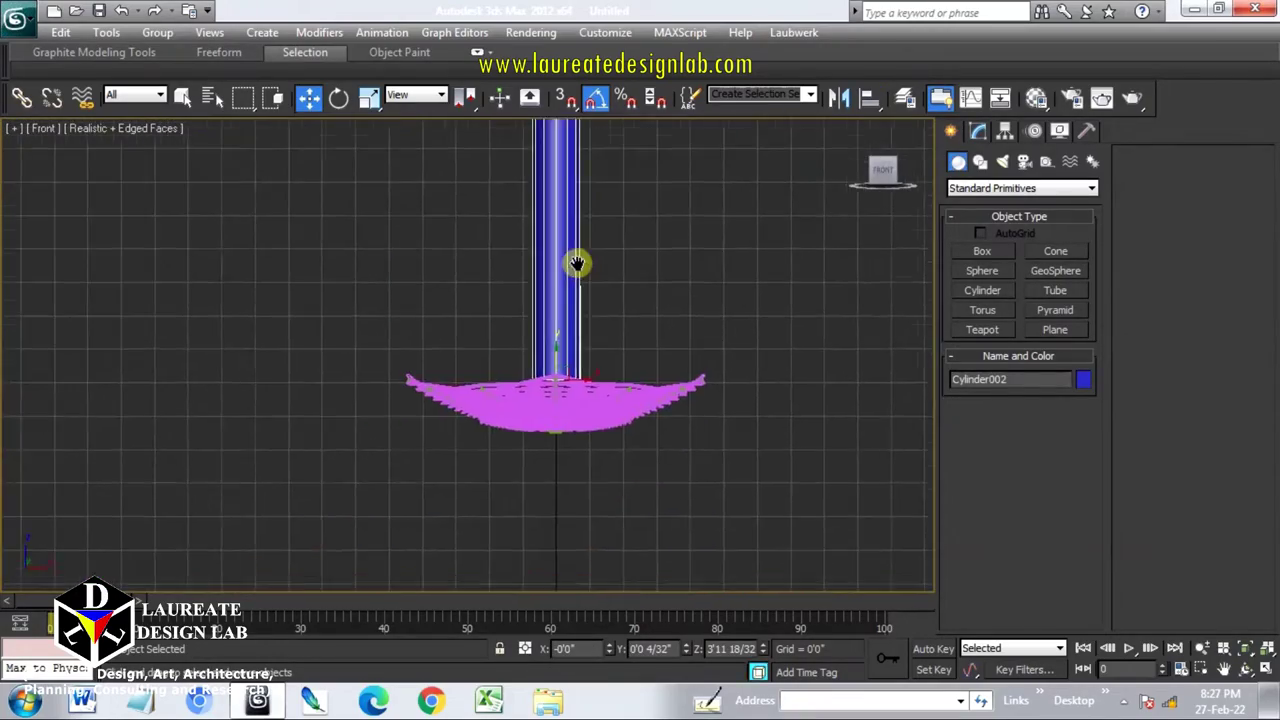
scroll(563, 317, down, 2)
scroll(563, 317, down, 4)
scroll(570, 310, up, 4)
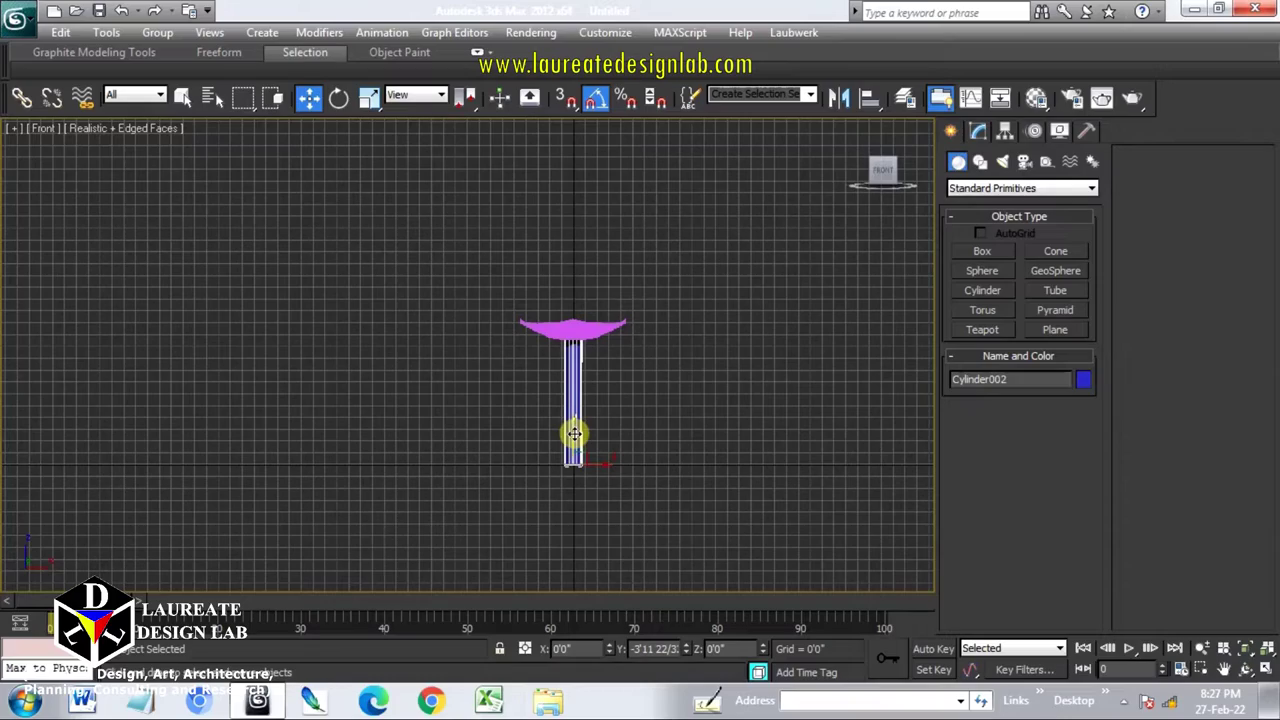
alt+middle_drag(582, 430, 652, 449)
scroll(571, 343, up, 5)
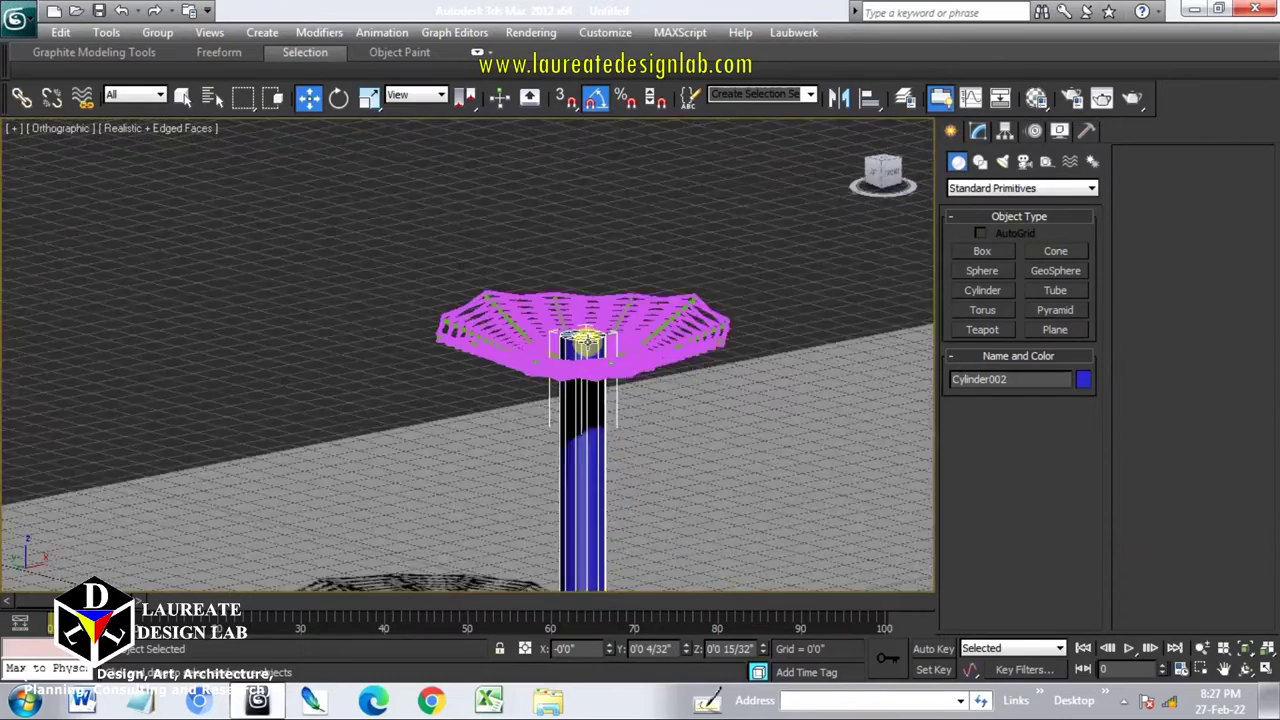
scroll(600, 345, up, 1)
scroll(607, 349, up, 3)
scroll(603, 348, up, 5)
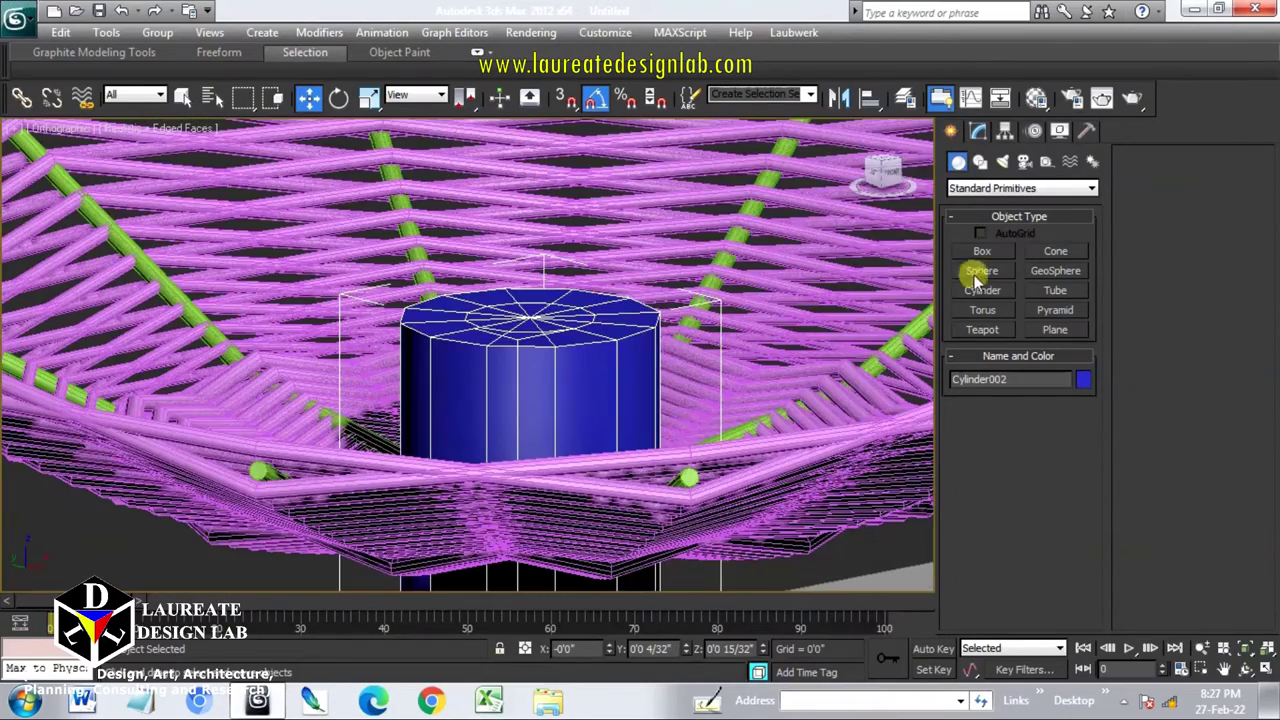
Convert the cylinder to Editable Poly and bevel its top face up 0'2 24/32", outline 0'1 20/32".
click(980, 131)
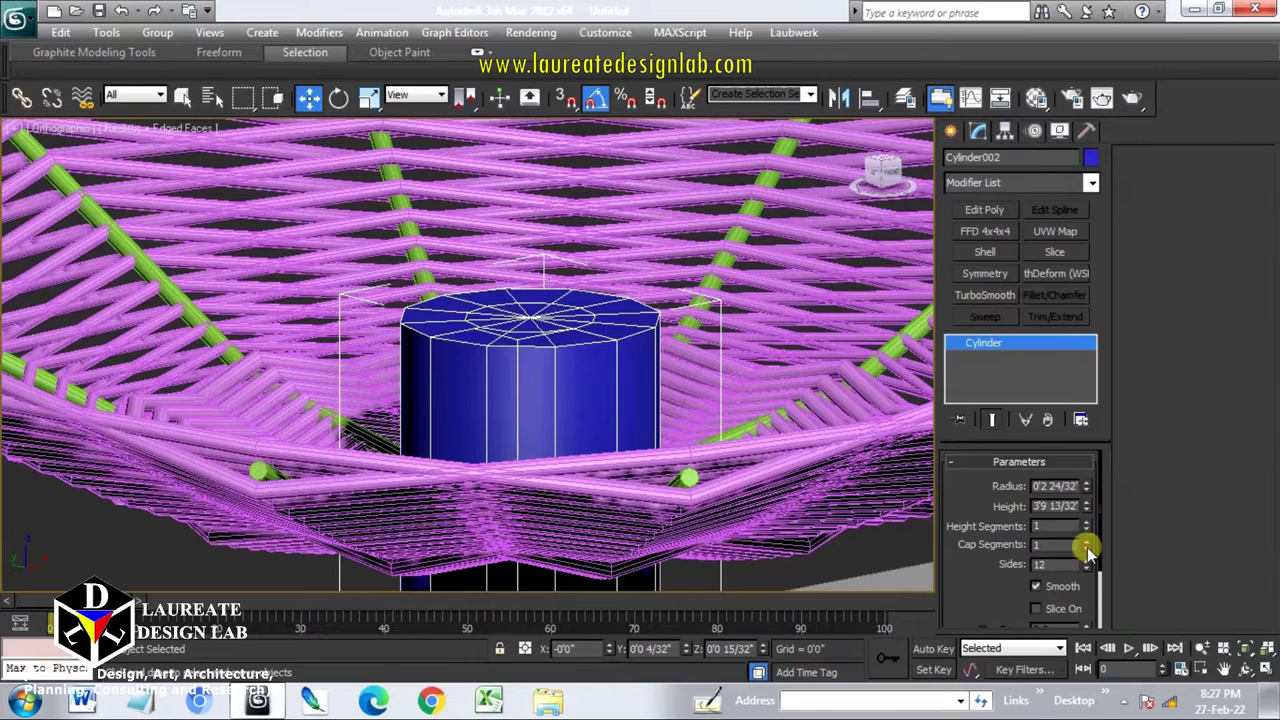
click(985, 210)
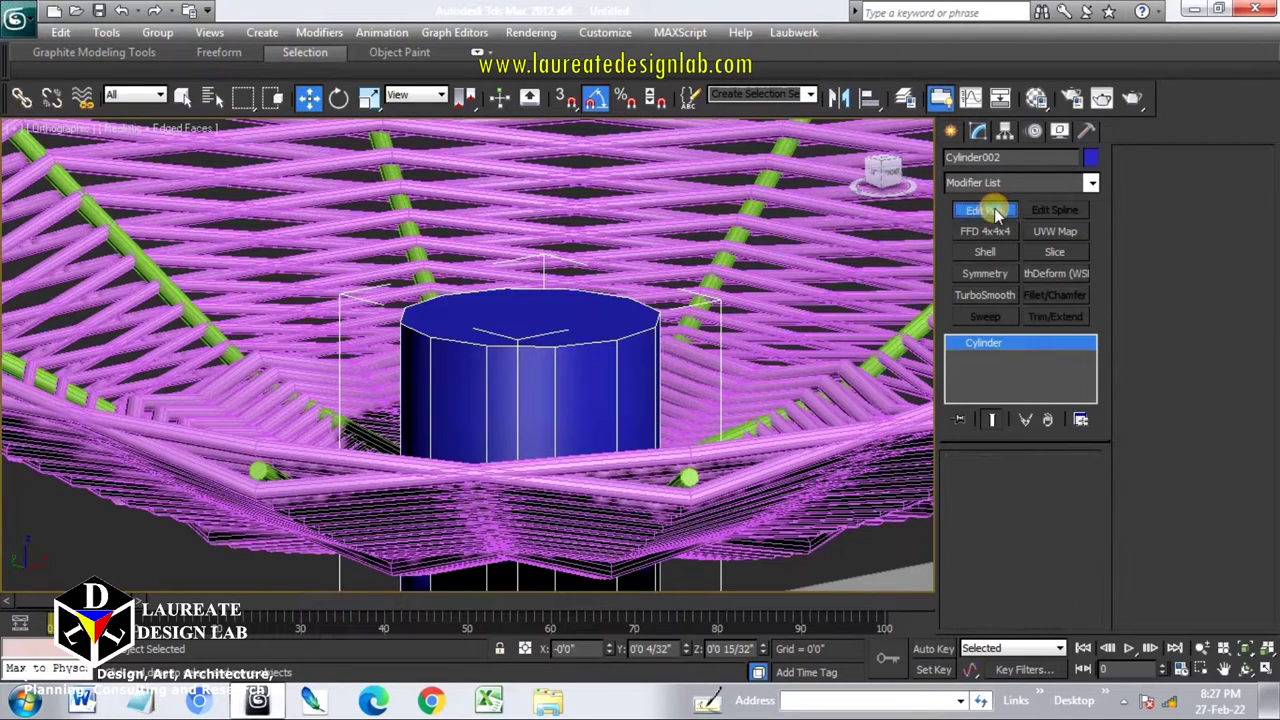
click(562, 322)
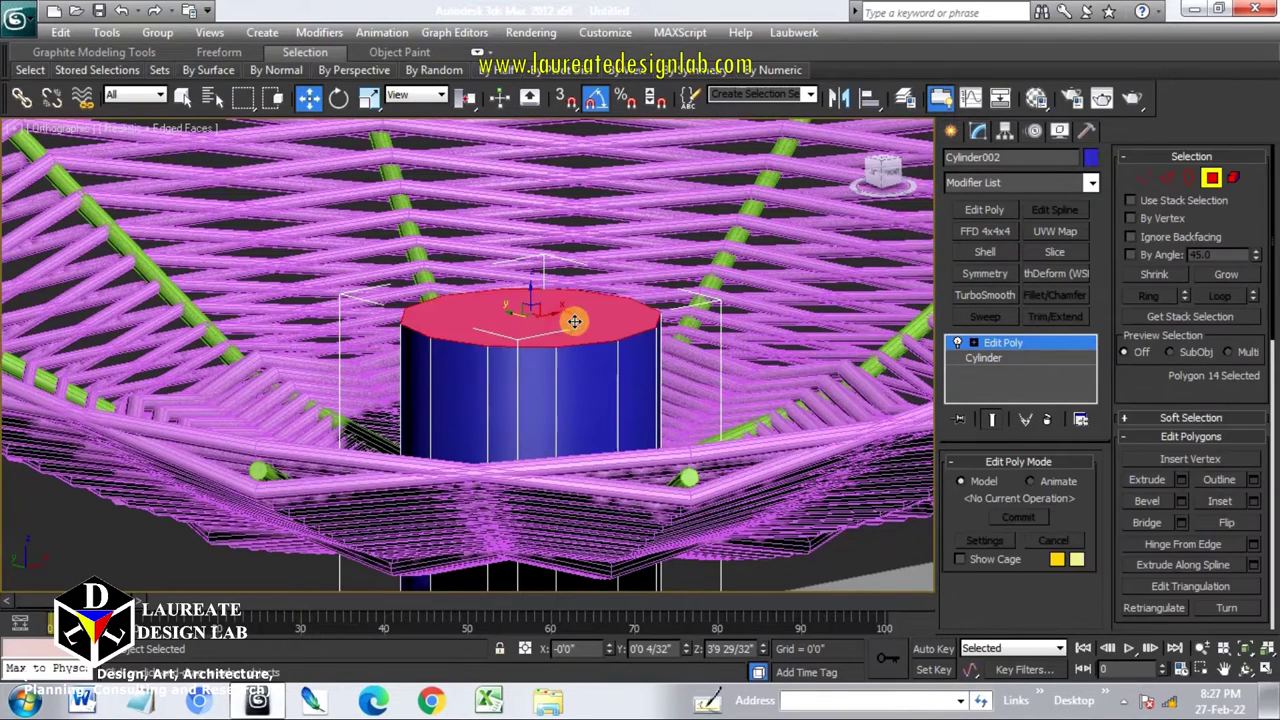
middle_drag(578, 328, 584, 420)
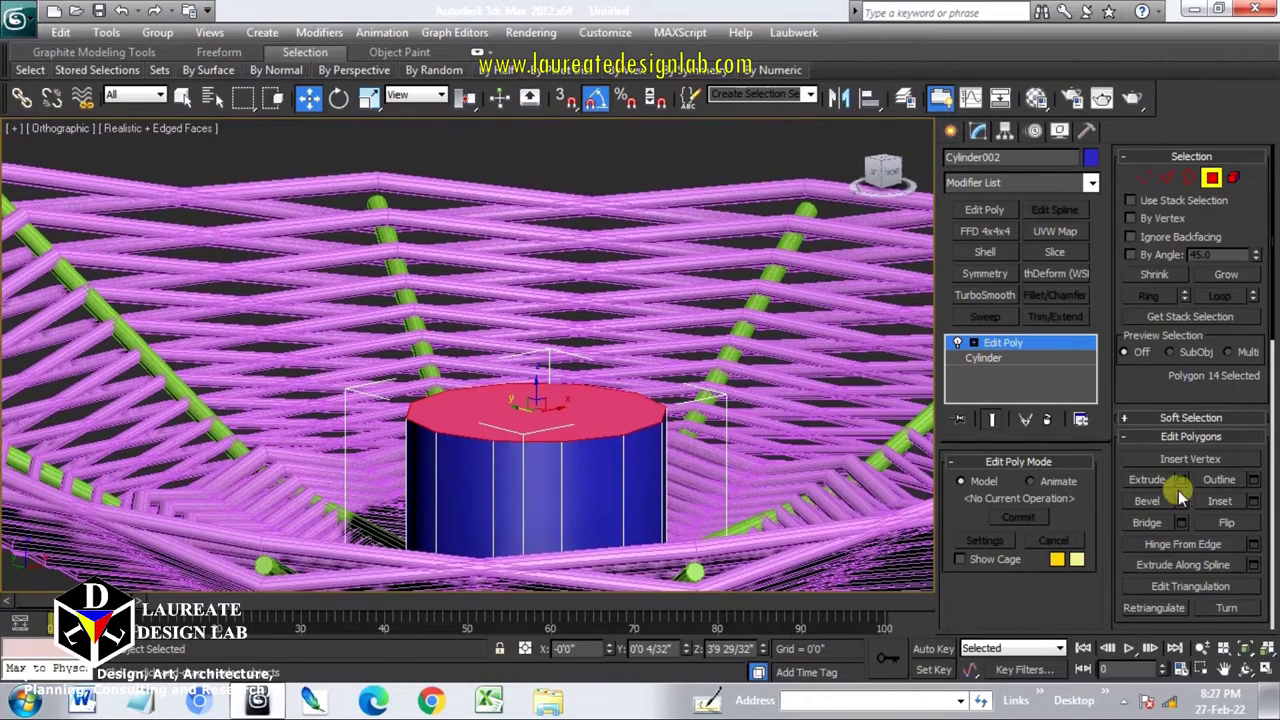
click(1182, 482)
click(527, 421)
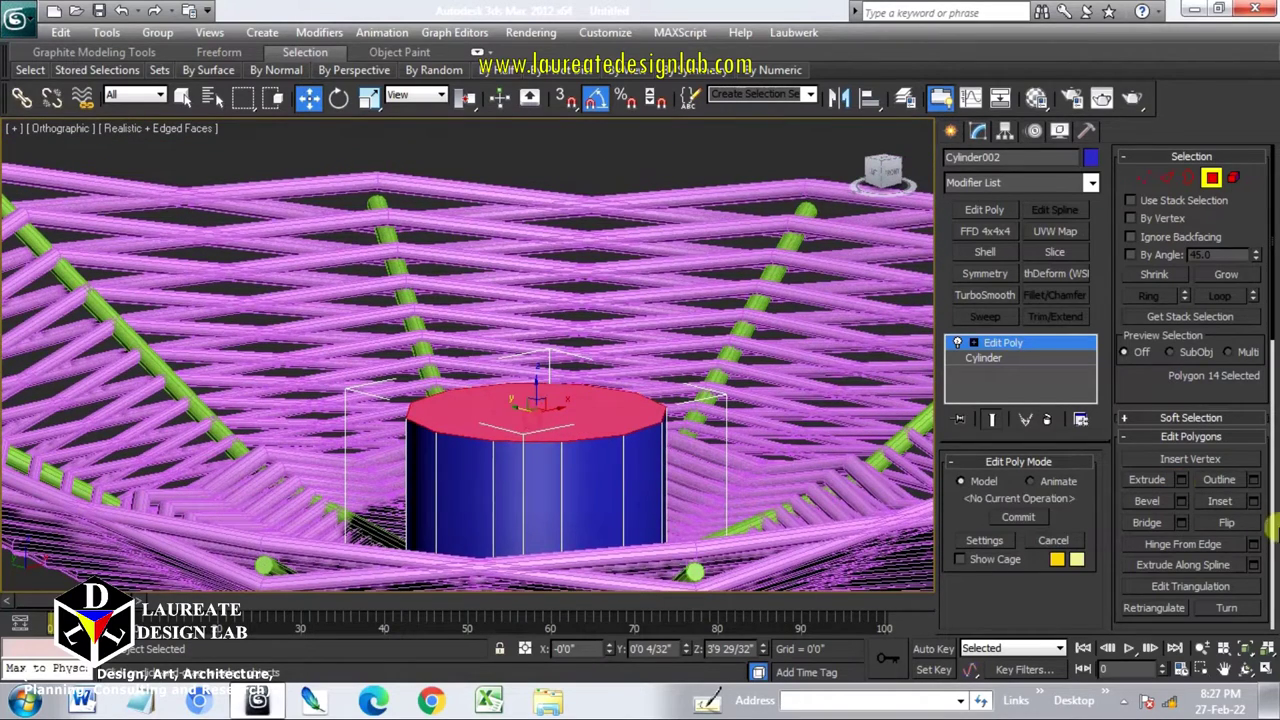
click(1182, 501)
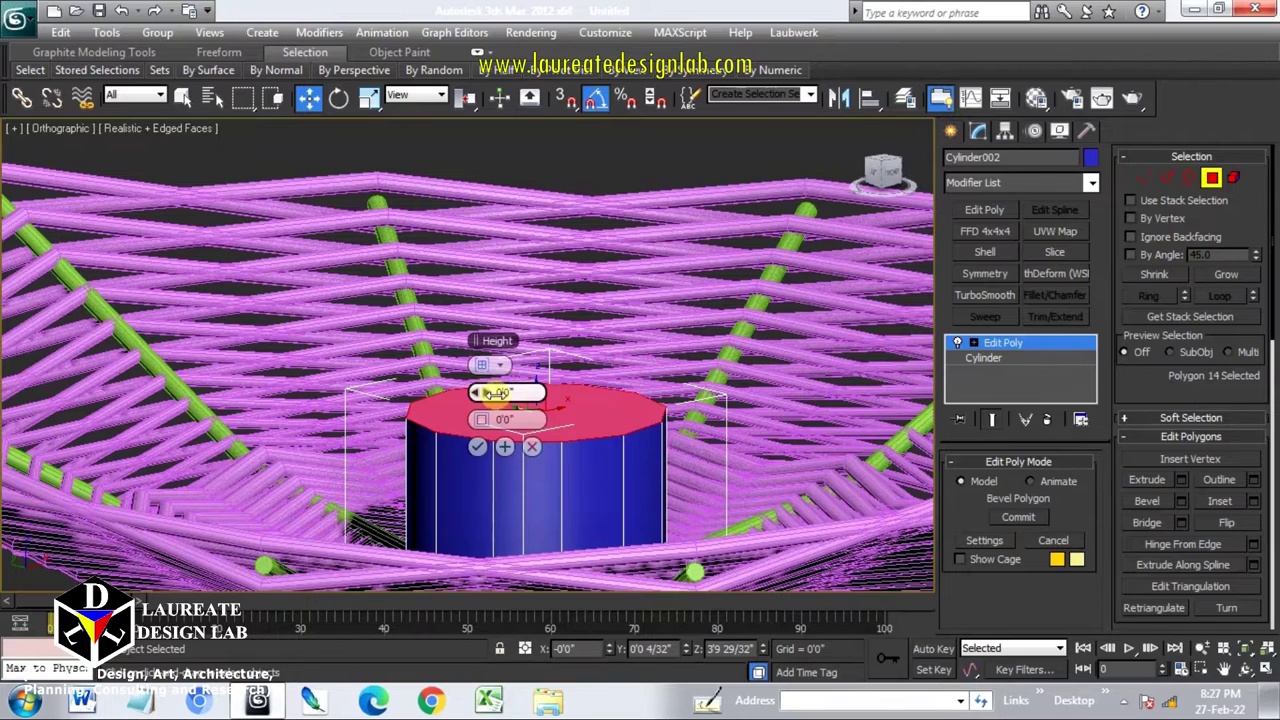
drag(497, 393, 500, 467)
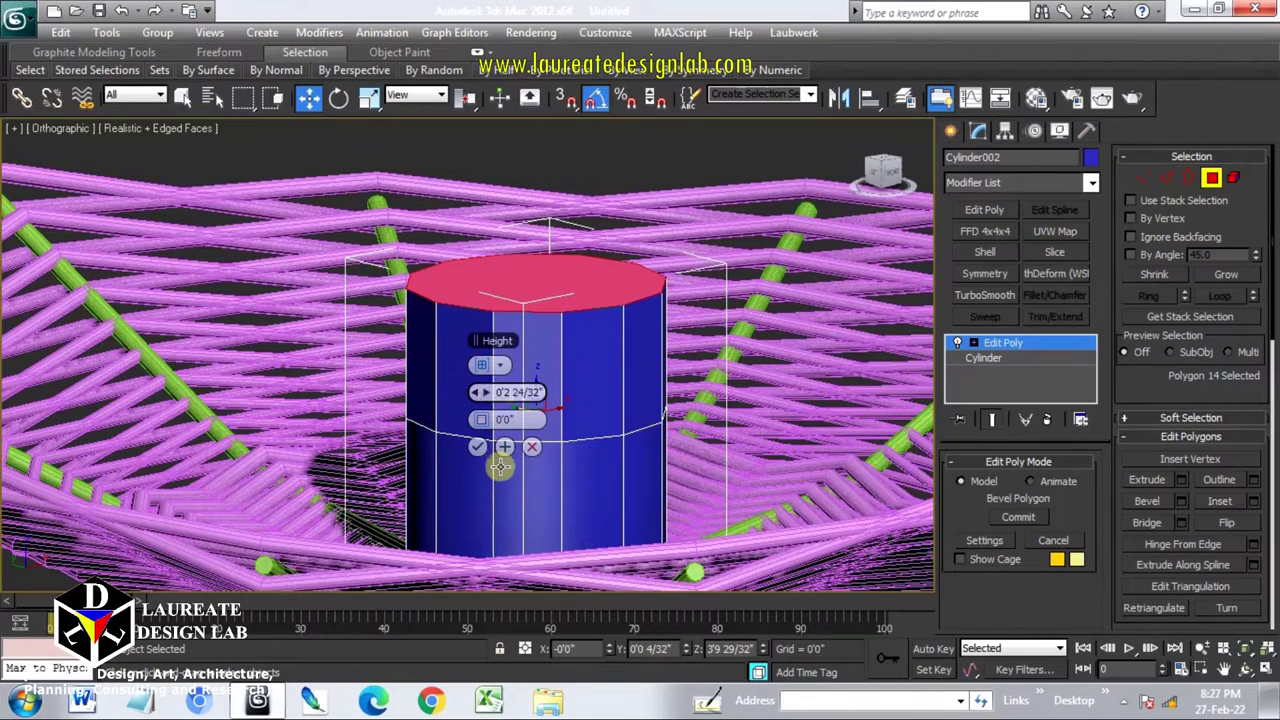
drag(514, 419, 570, 424)
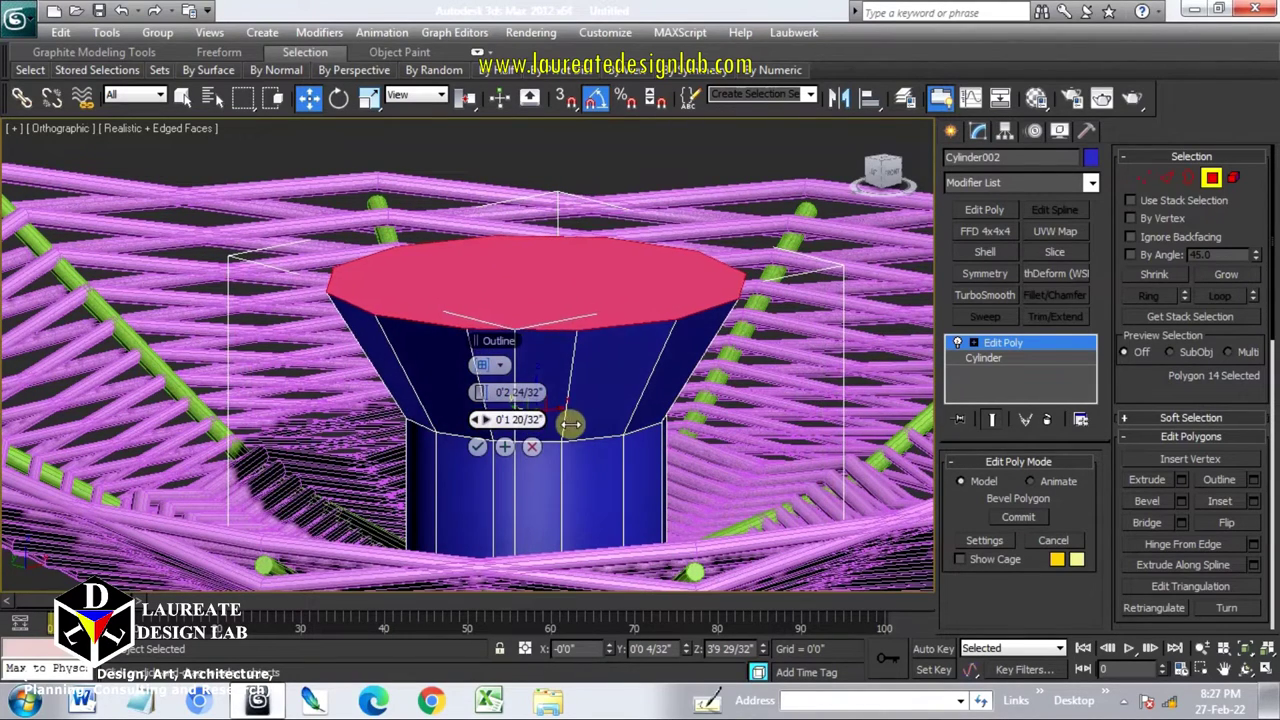
click(477, 447)
click(1212, 178)
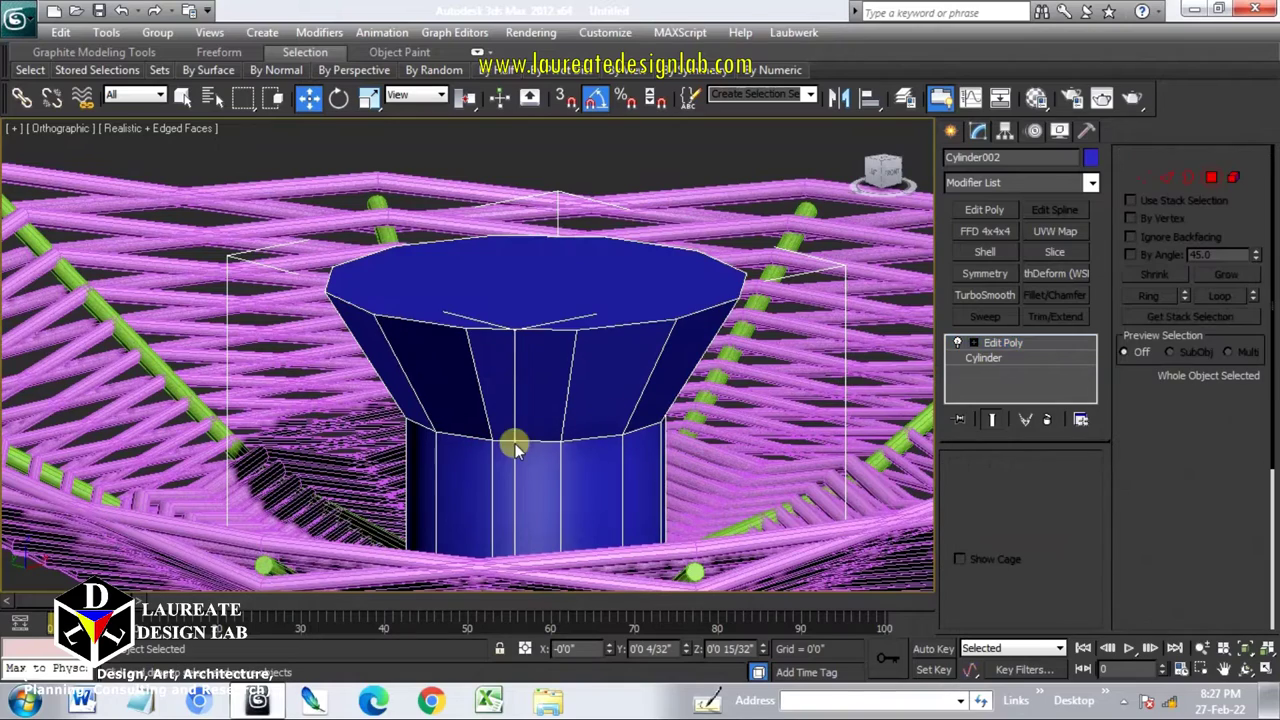
Lower the cylinder to Z -0'3 21/32" via Move Transform Type-In so its top nests in the bowl.
middle_drag(541, 383, 399, 169)
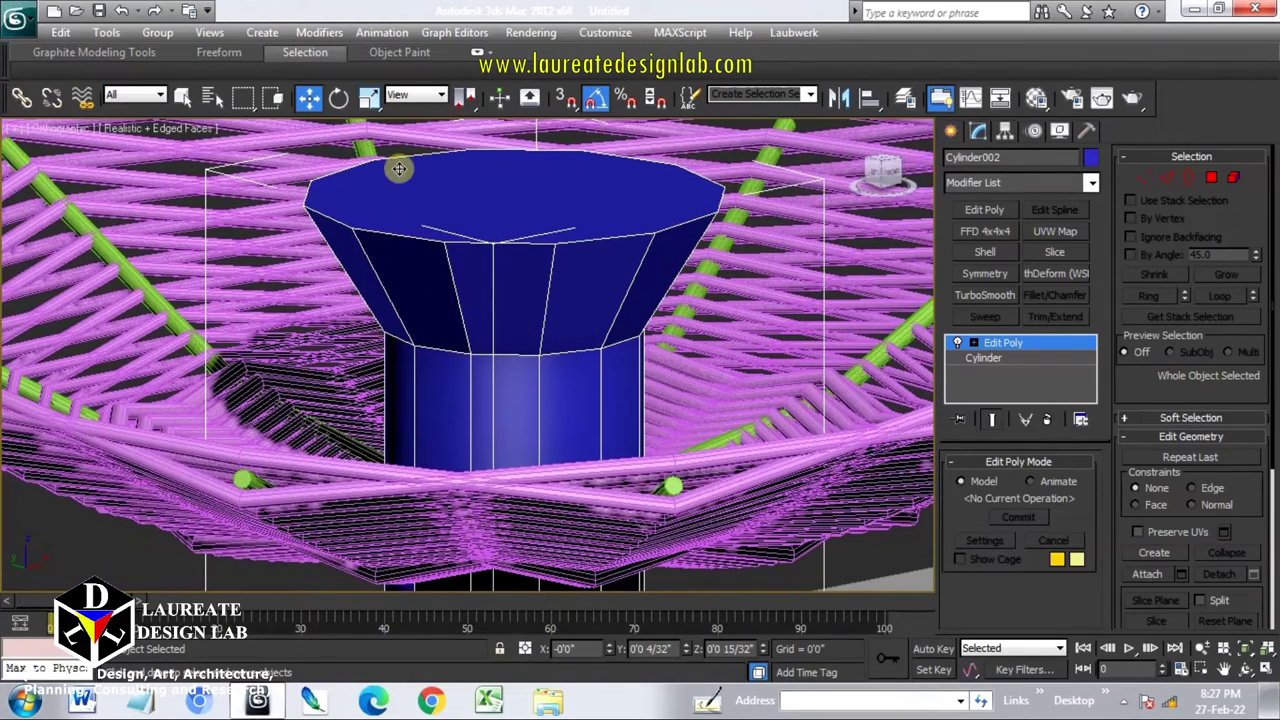
right_click(311, 97)
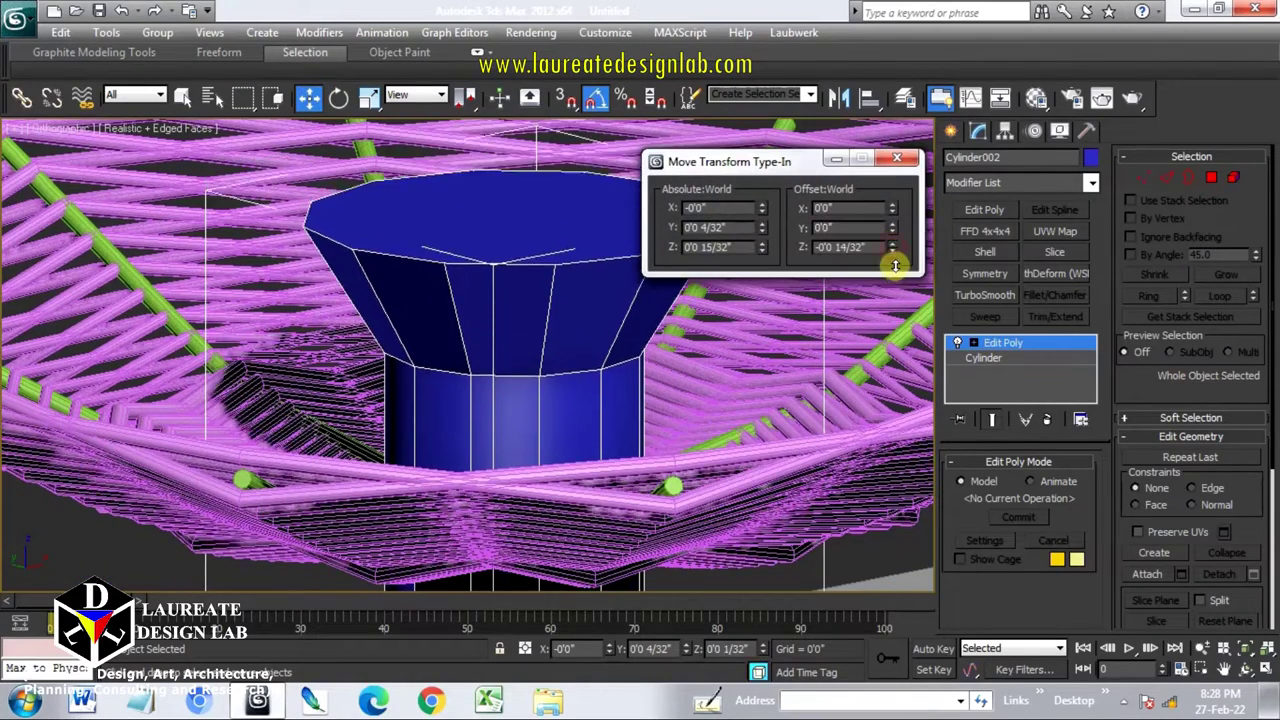
drag(890, 250, 882, 404)
mouse_move(763, 411)
alt+middle_down()
mouse_move(767, 434)
mouse_move(714, 352)
alt+middle_up()
drag(892, 248, 903, 286)
click(897, 158)
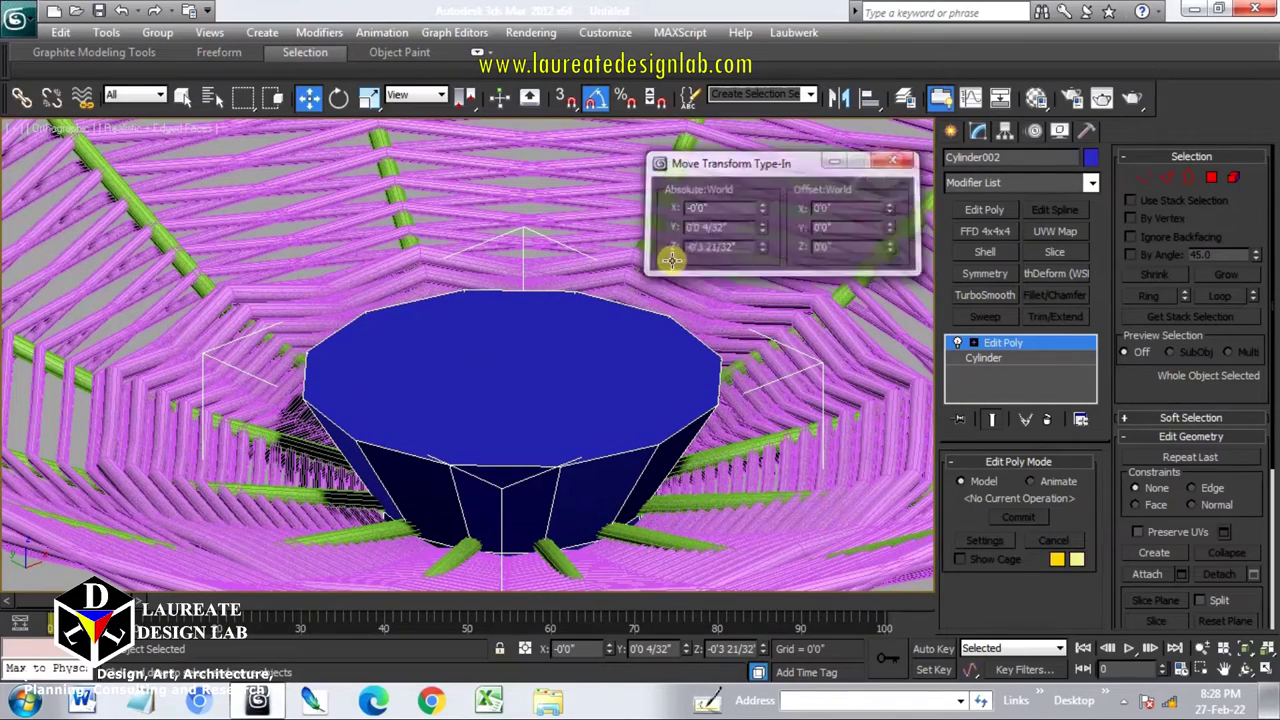
scroll(663, 251, down, 3)
scroll(663, 251, down, 3)
mouse_move(625, 511)
middle_down()
mouse_move(594, 423)
mouse_move(620, 343)
middle_up()
click(1211, 178)
Uniformly scale the stand's bottom face, settling at 71%, to taper the stand, then deselect.
click(588, 558)
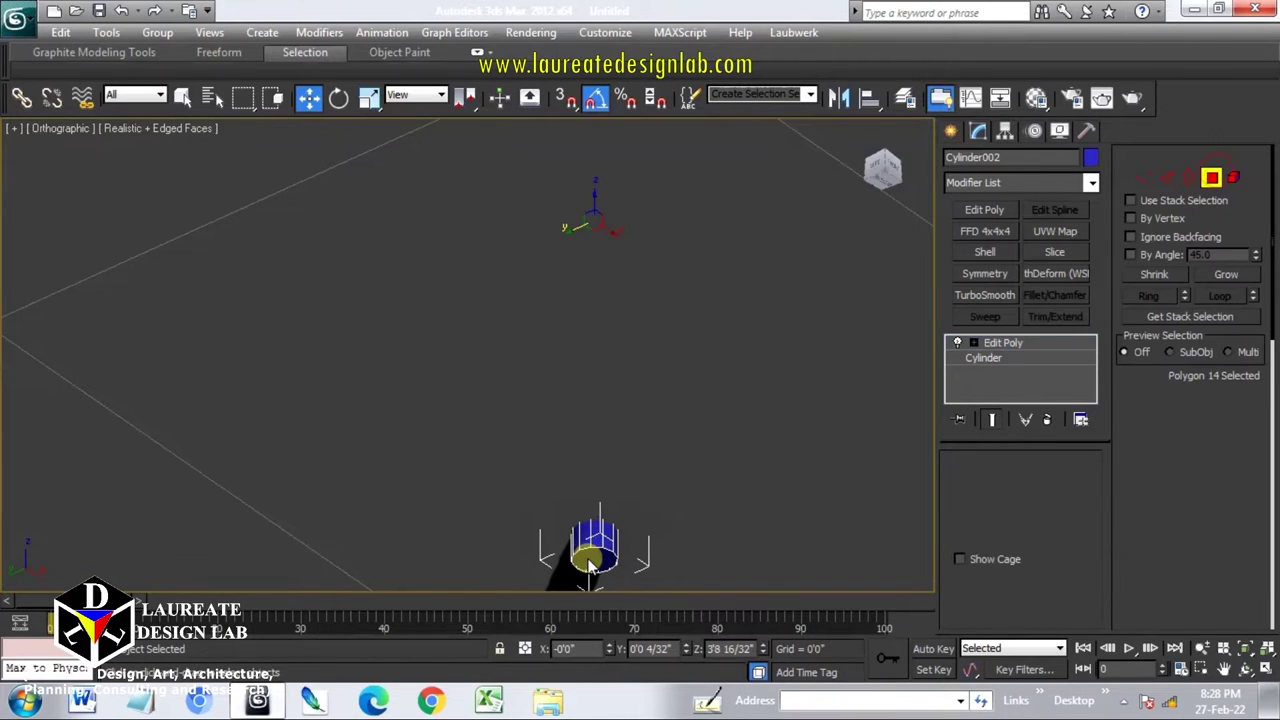
click(370, 95)
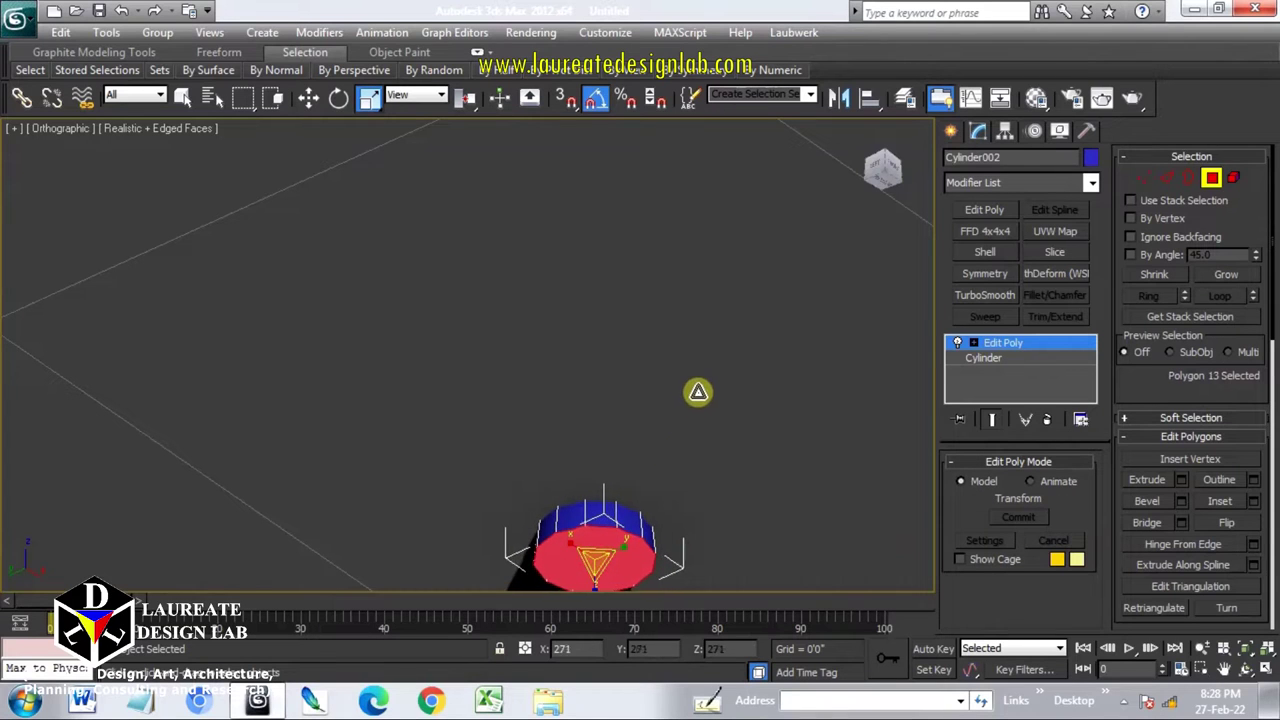
drag(611, 526, 657, 418)
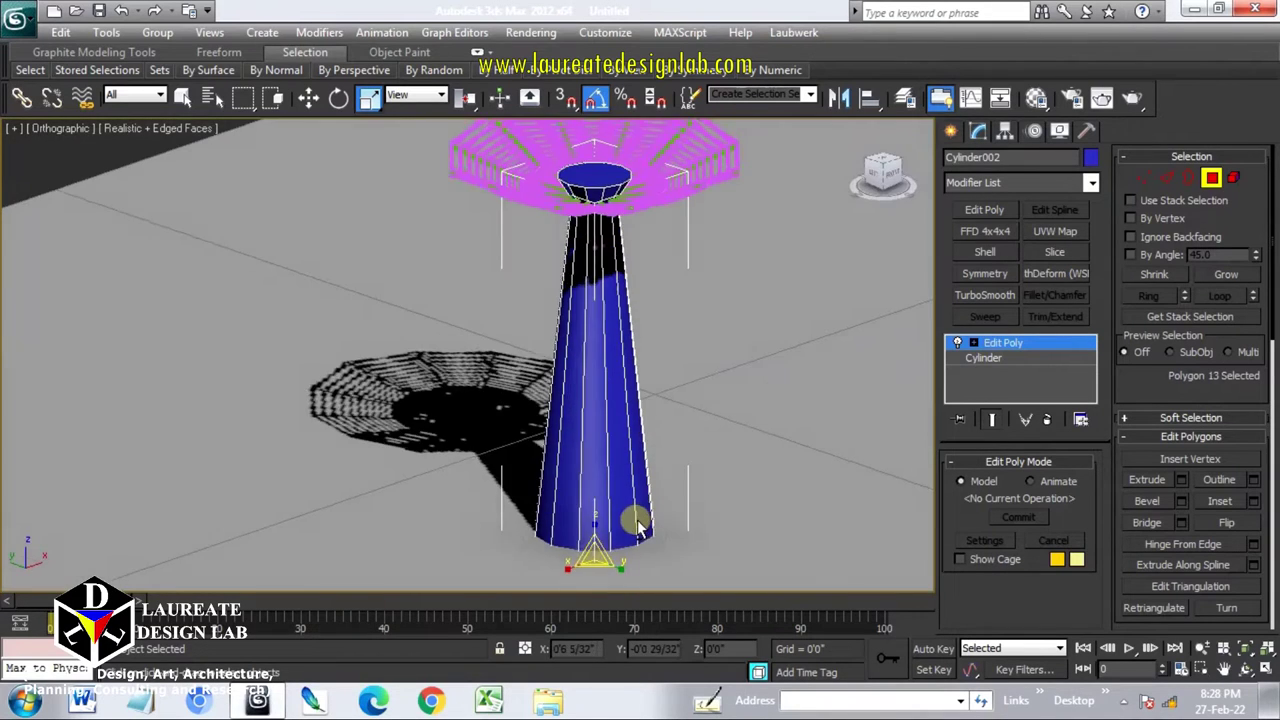
scroll(614, 451, down, 4)
scroll(614, 451, up, 3)
middle_drag(614, 451, 593, 410)
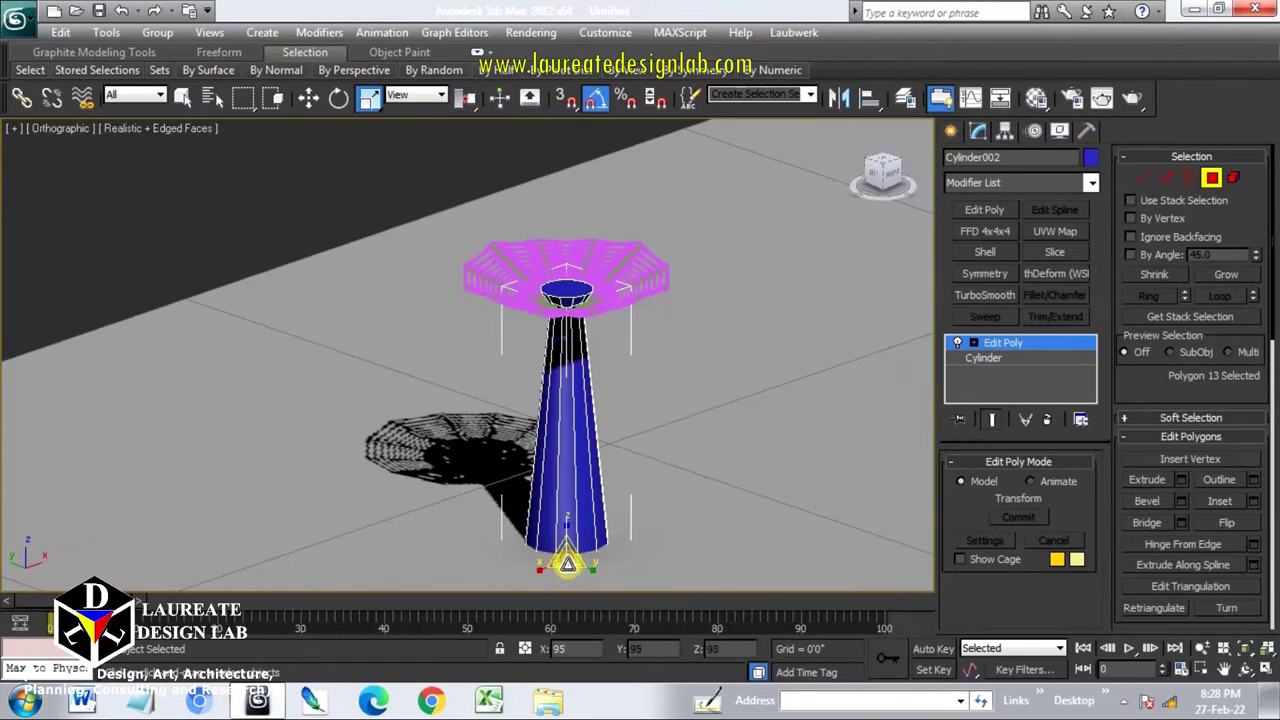
drag(566, 557, 566, 597)
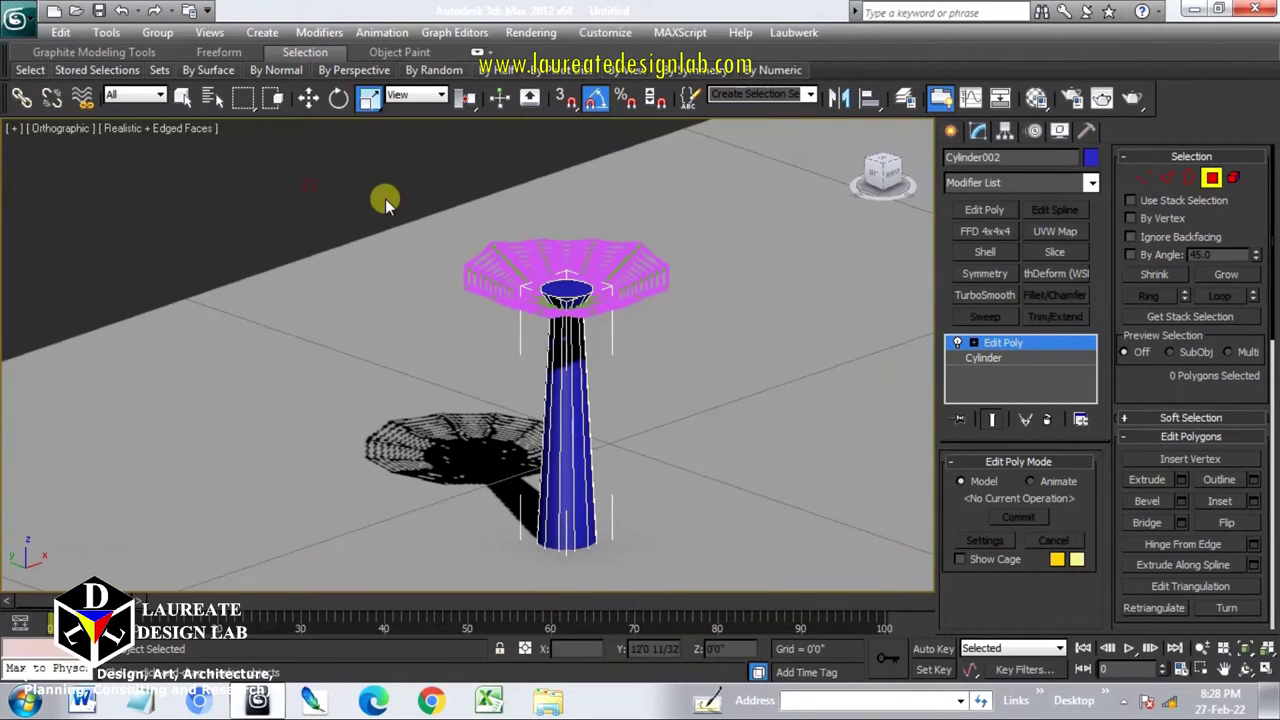
click(1211, 179)
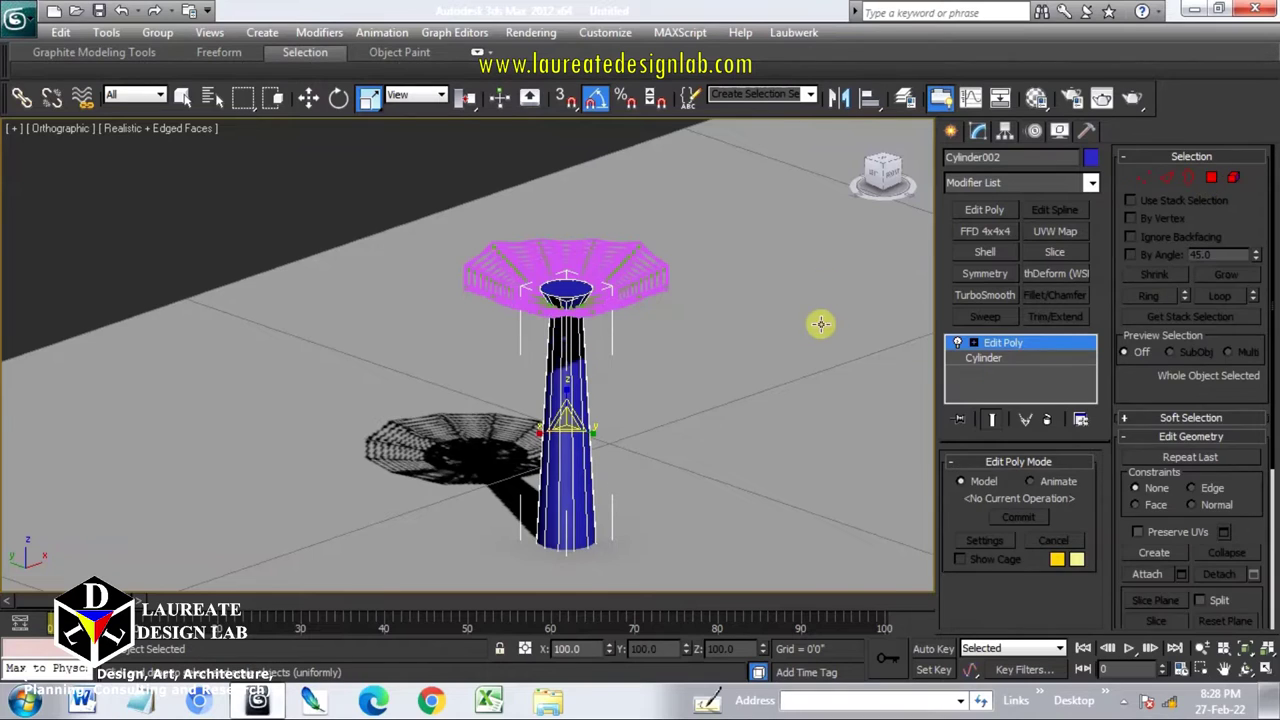
scroll(491, 149, up, 1)
click(491, 149)
scroll(591, 340, up, 2)
scroll(598, 353, up, 5)
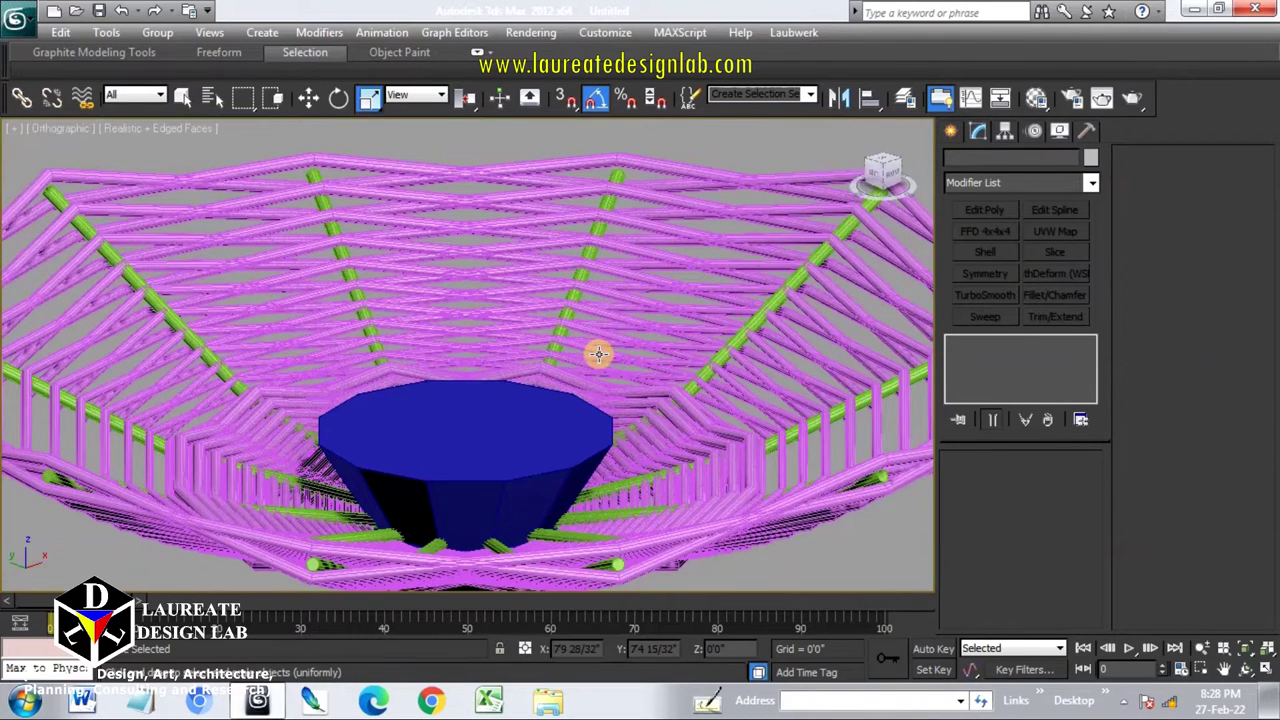
Turn off edged faces and set Shape012's object colour to light green.
key(F4)
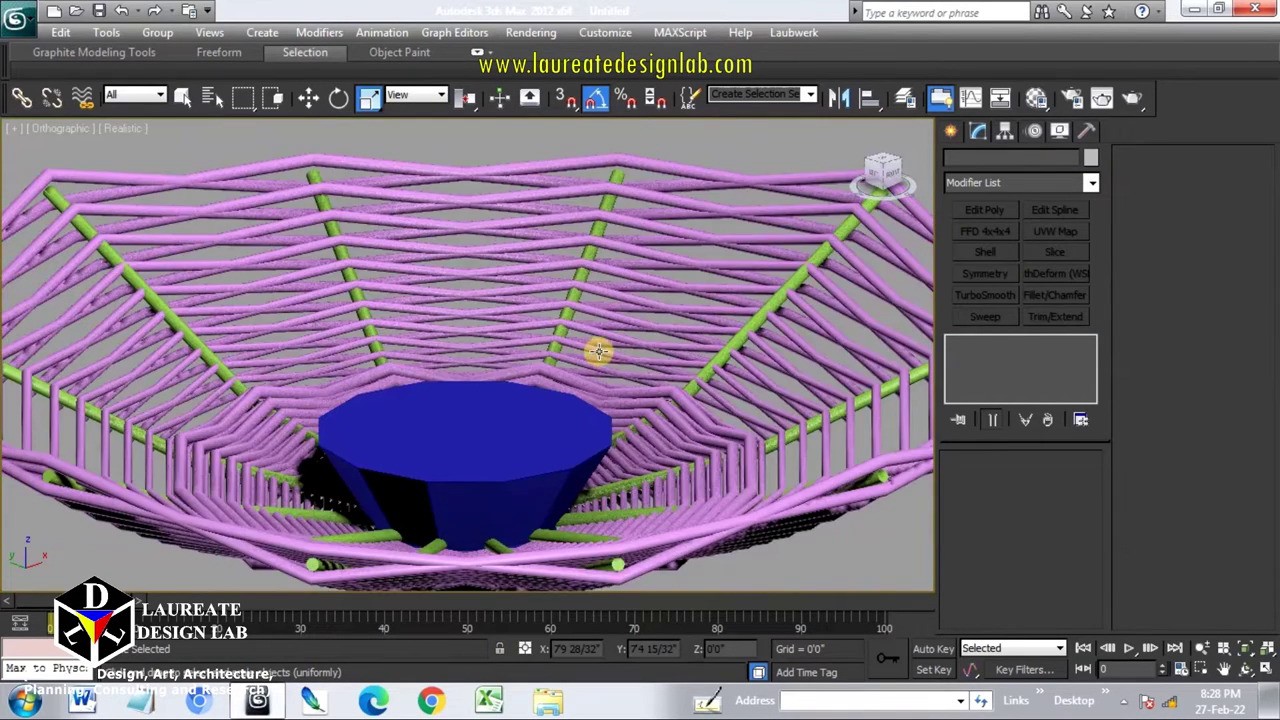
click(646, 308)
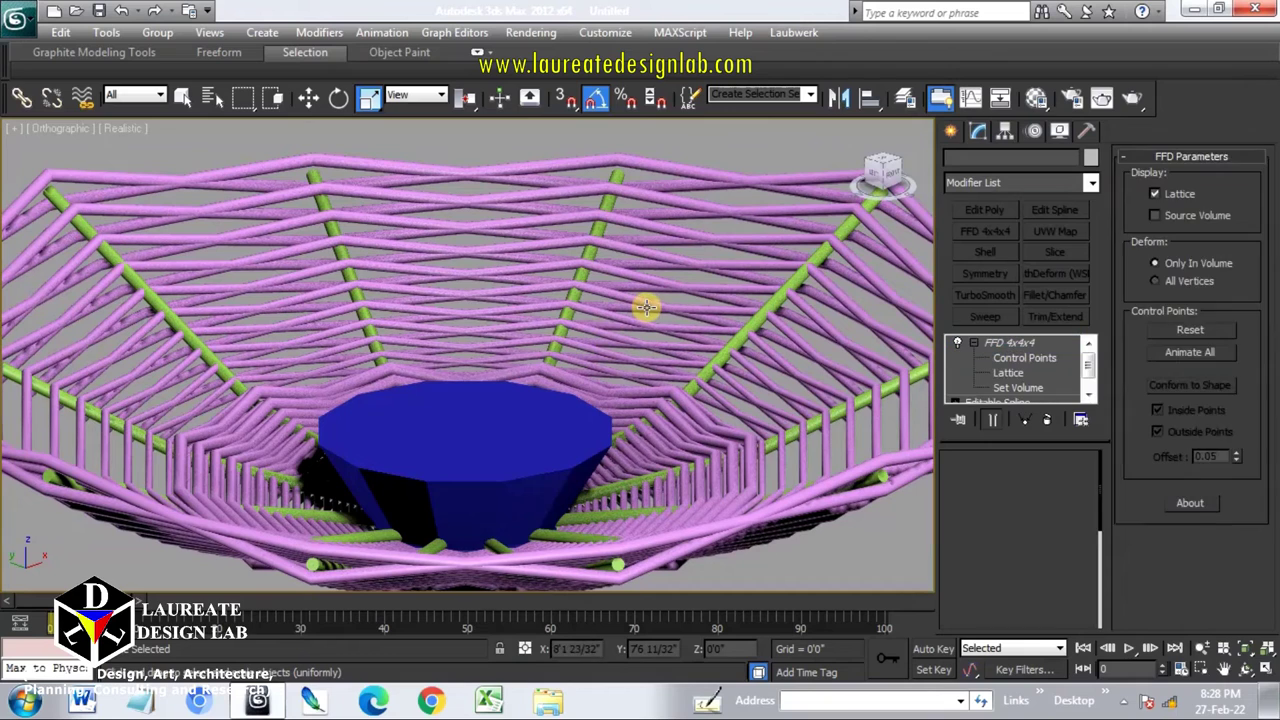
click(1091, 157)
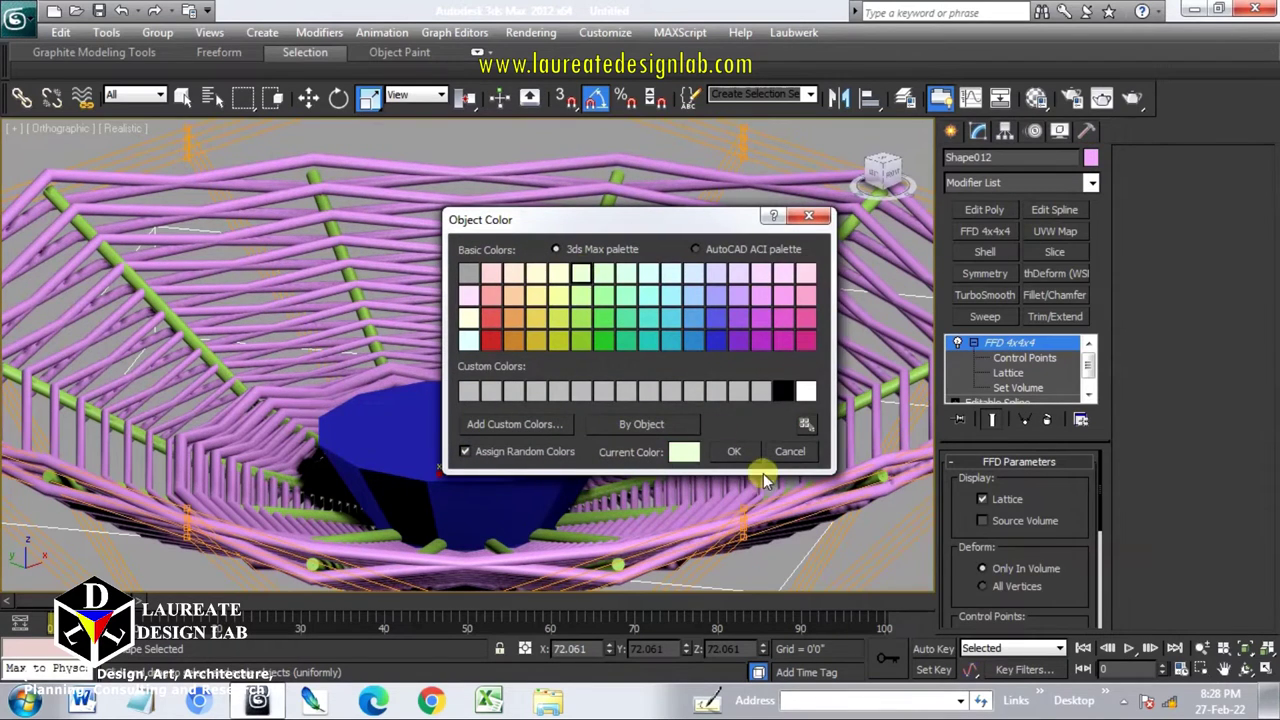
click(733, 451)
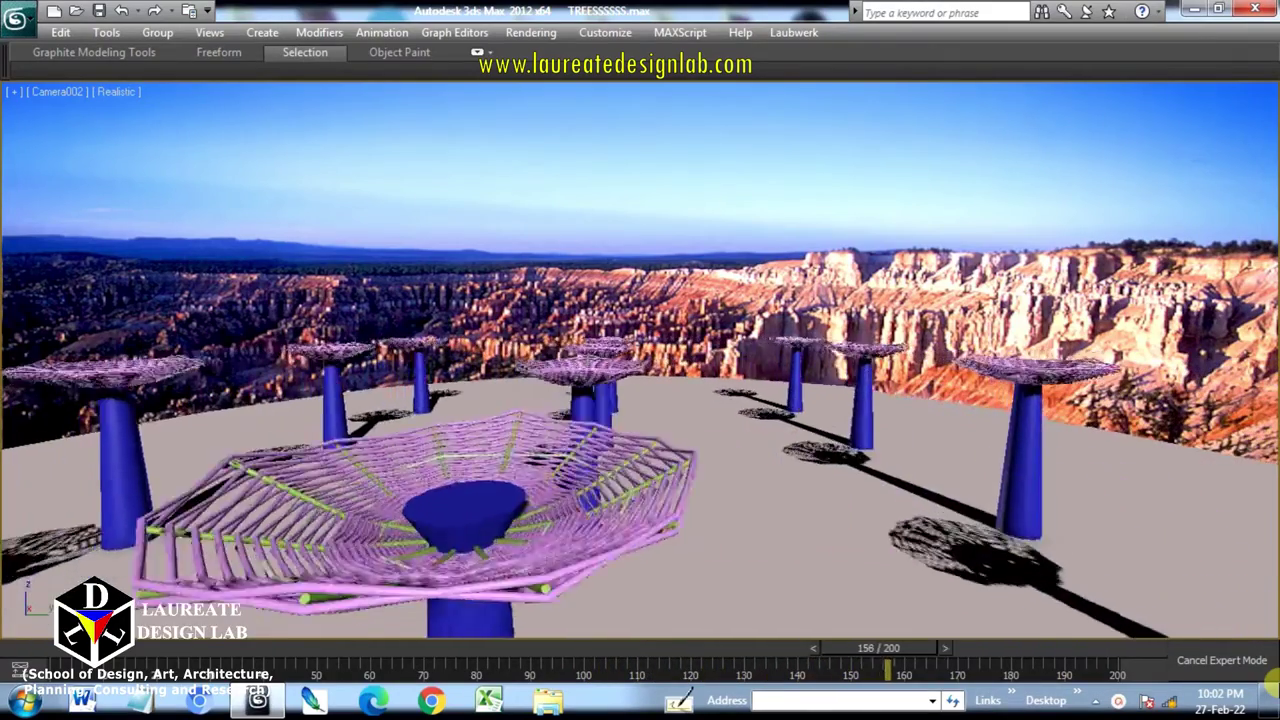
key(c)
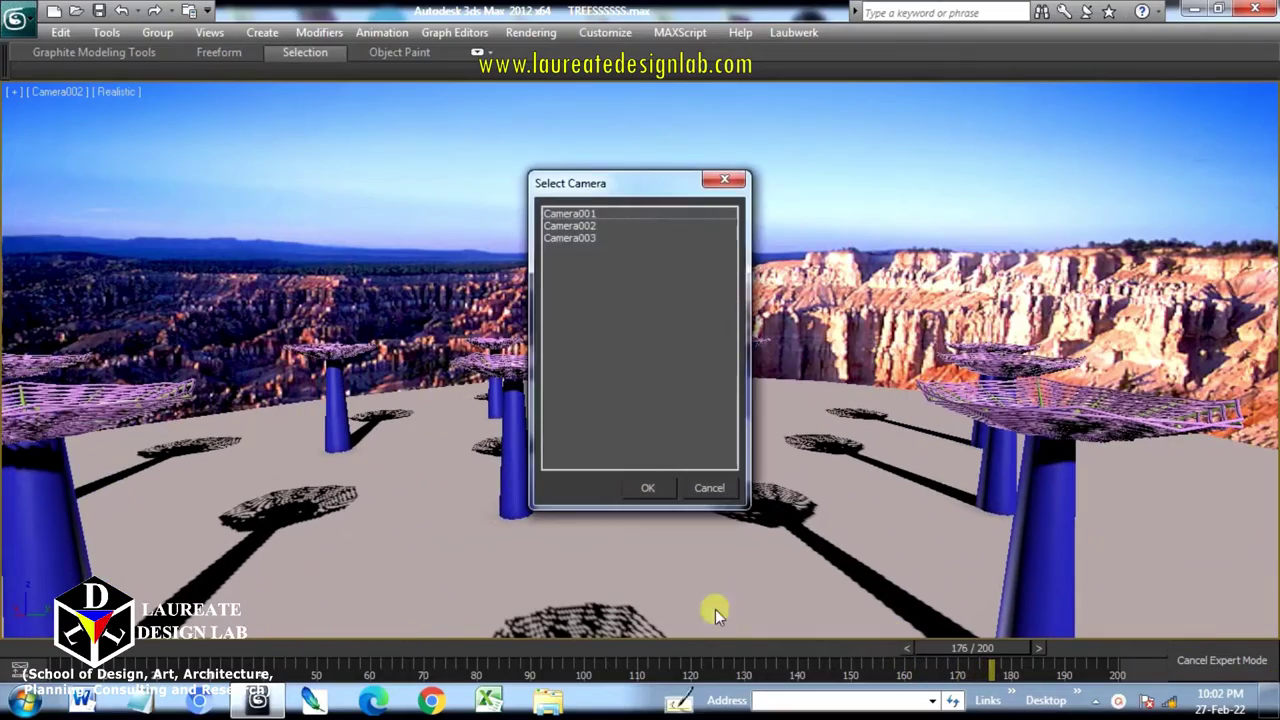
double_click(605, 216)
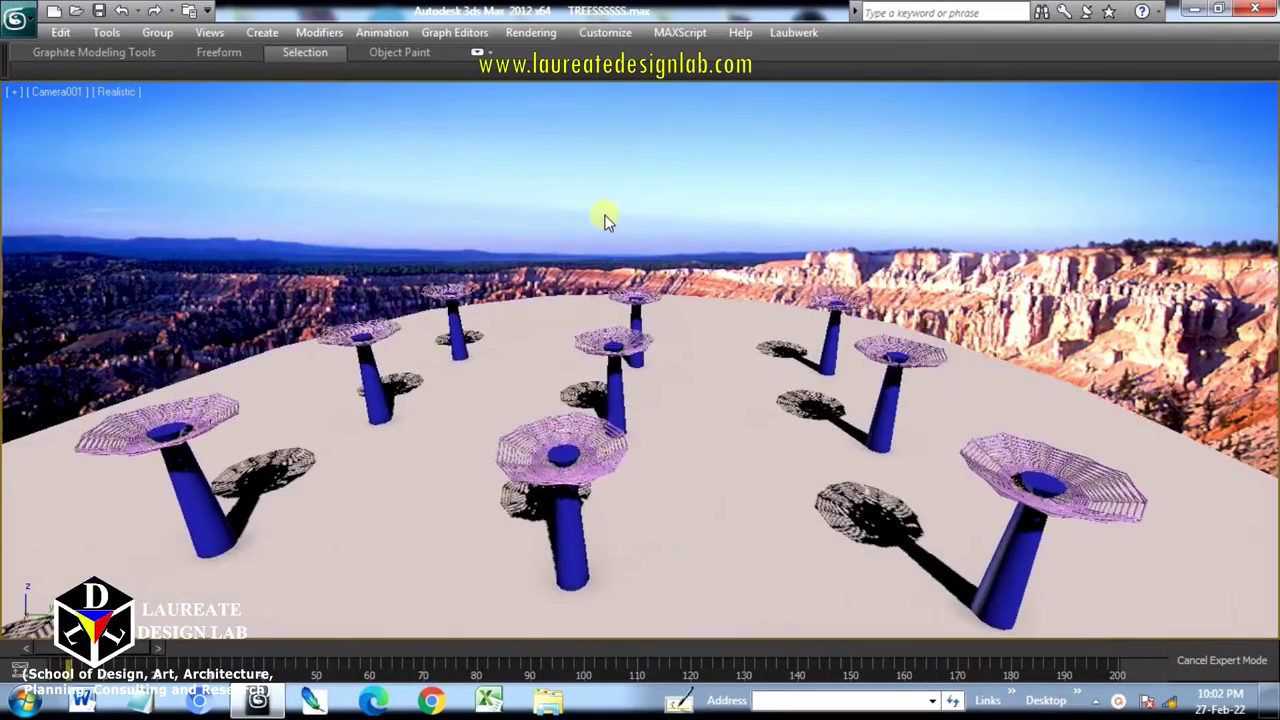
key(/)
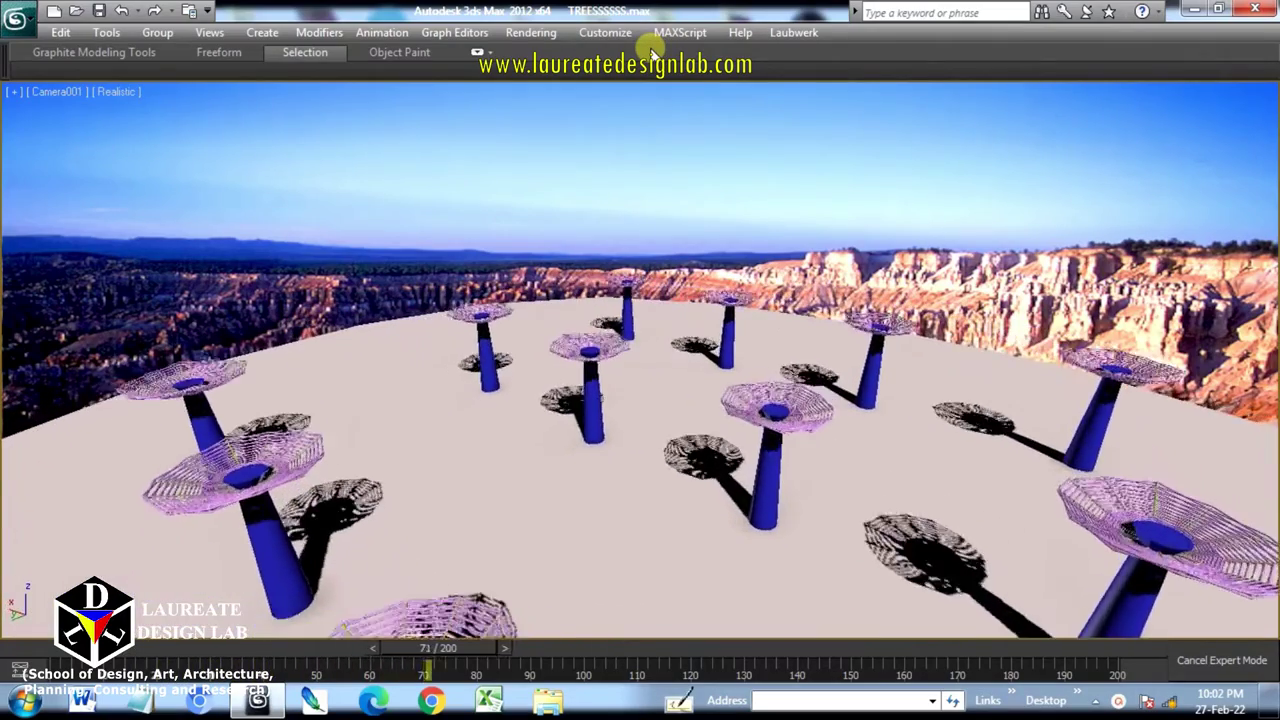
key(c)
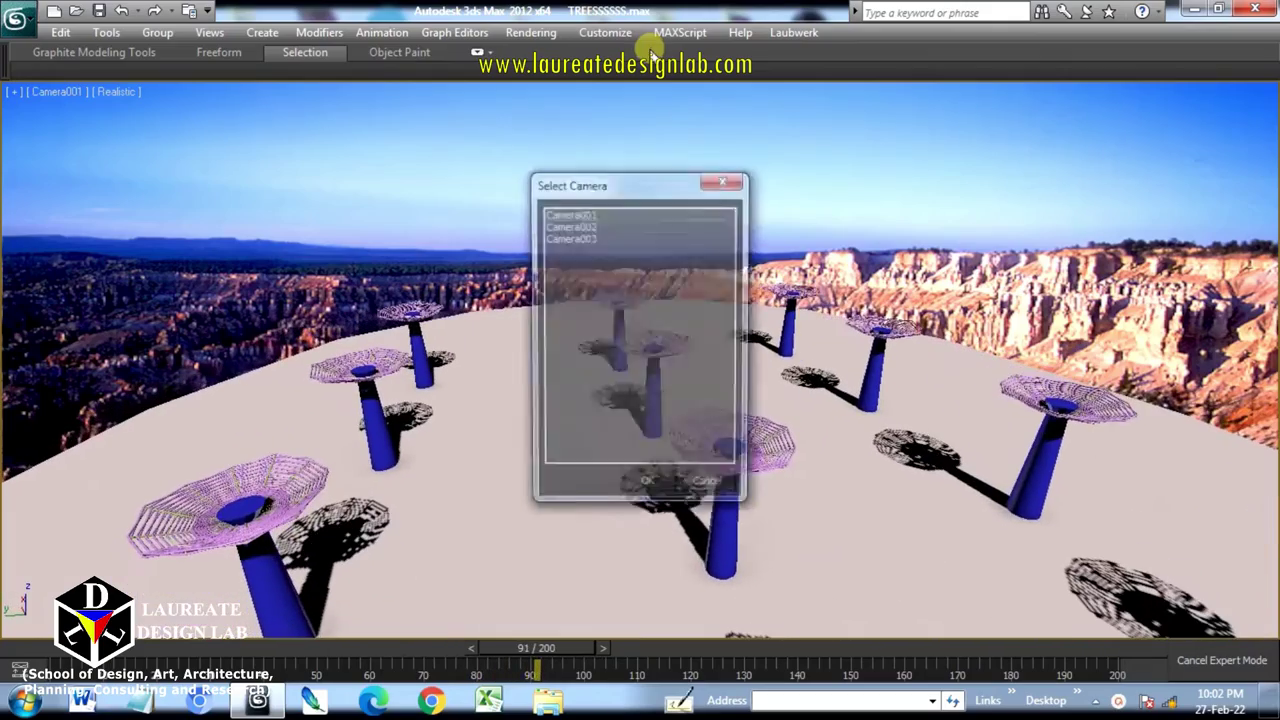
double_click(572, 226)
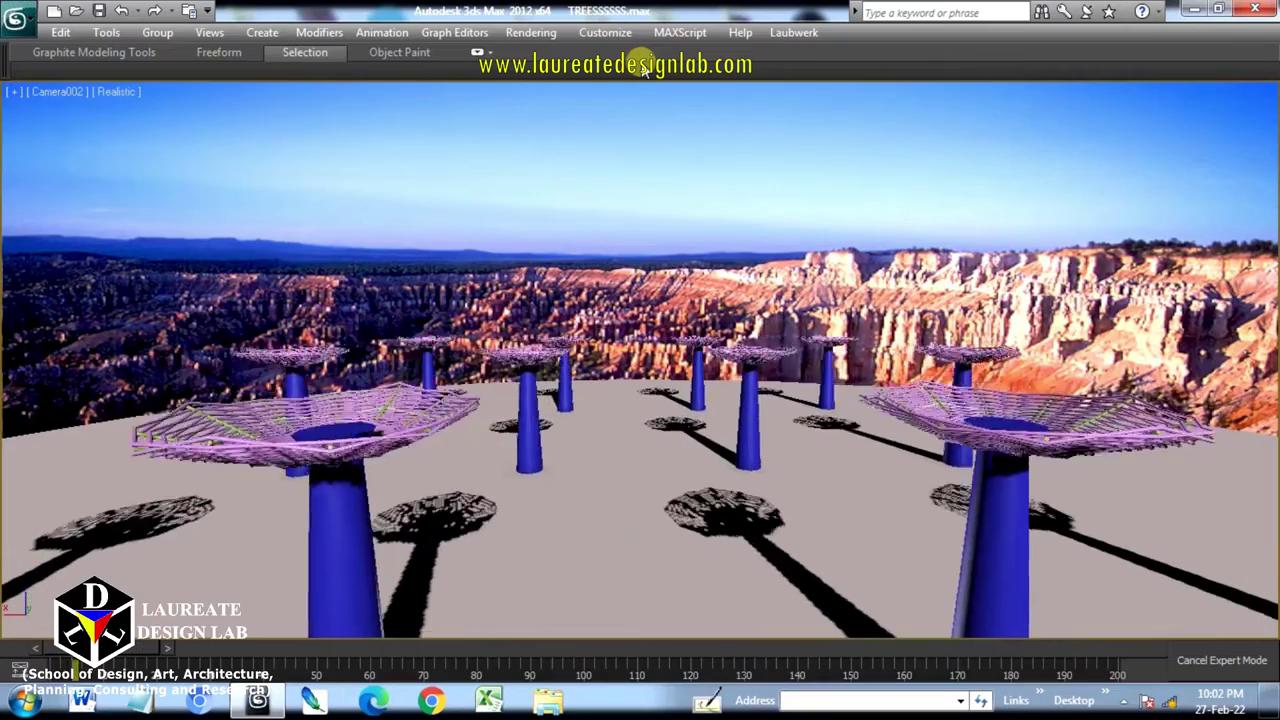
key(c)
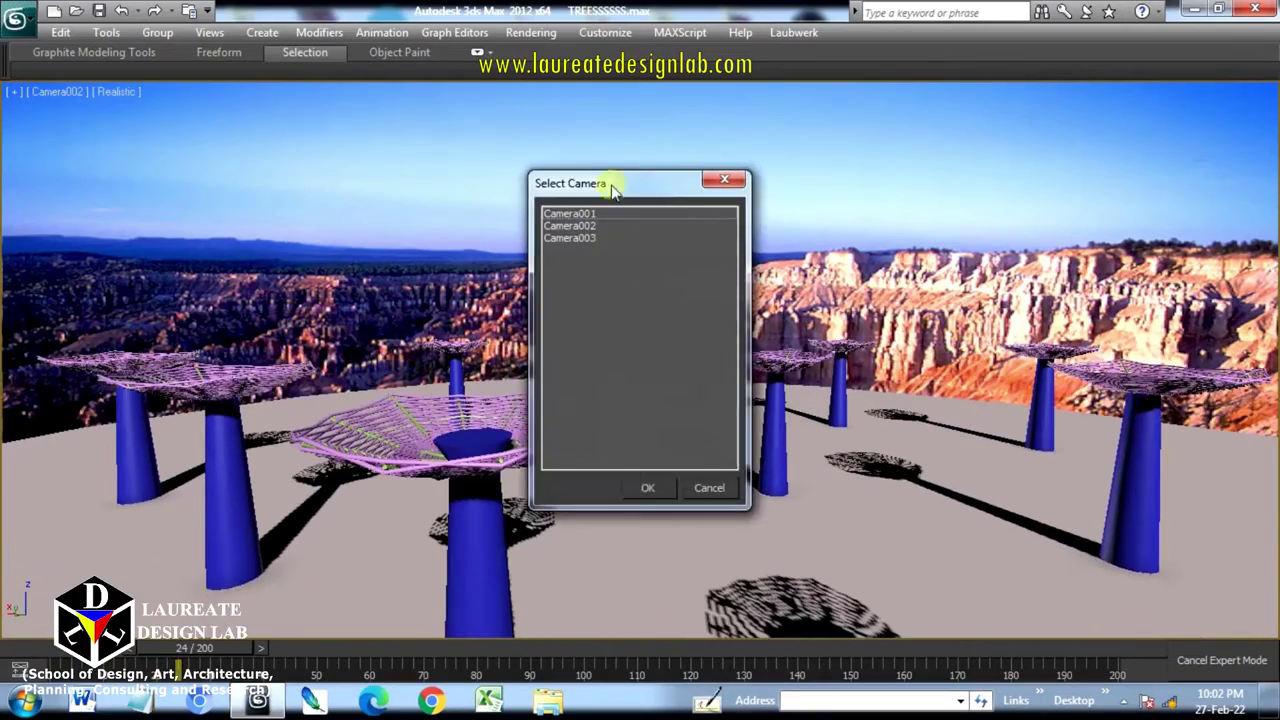
double_click(591, 240)
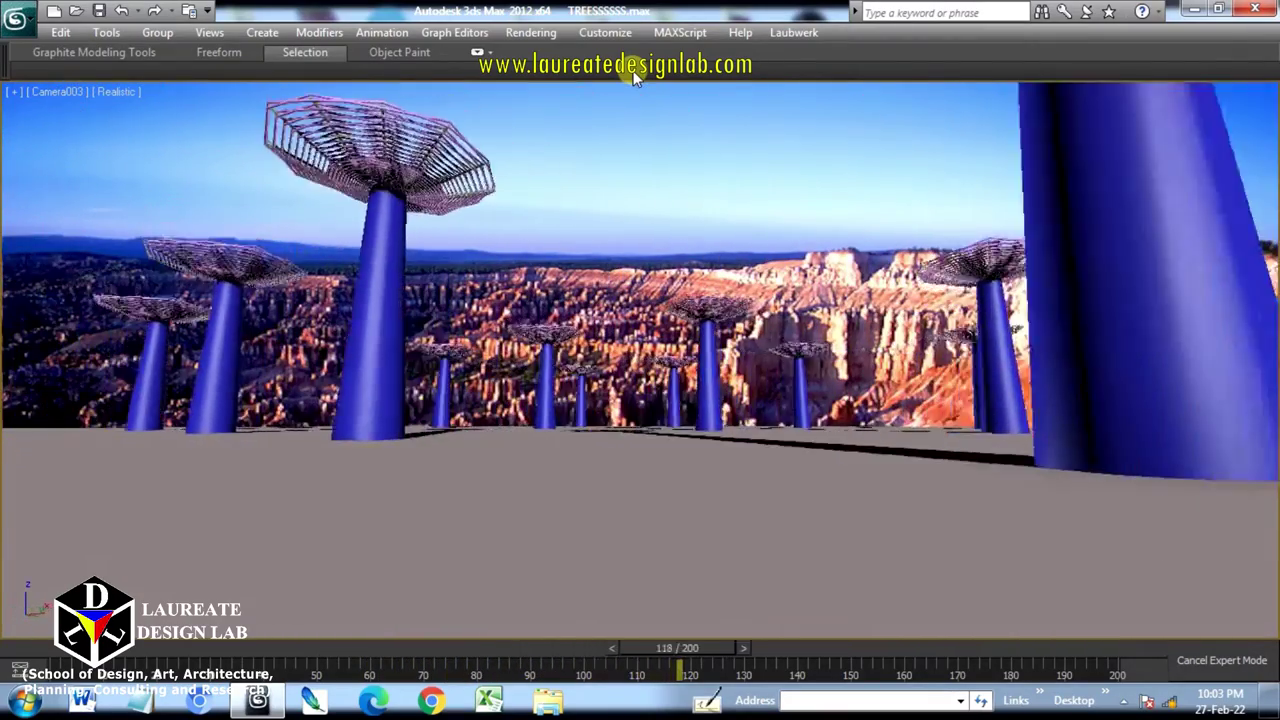
key(c)
double_click(587, 229)
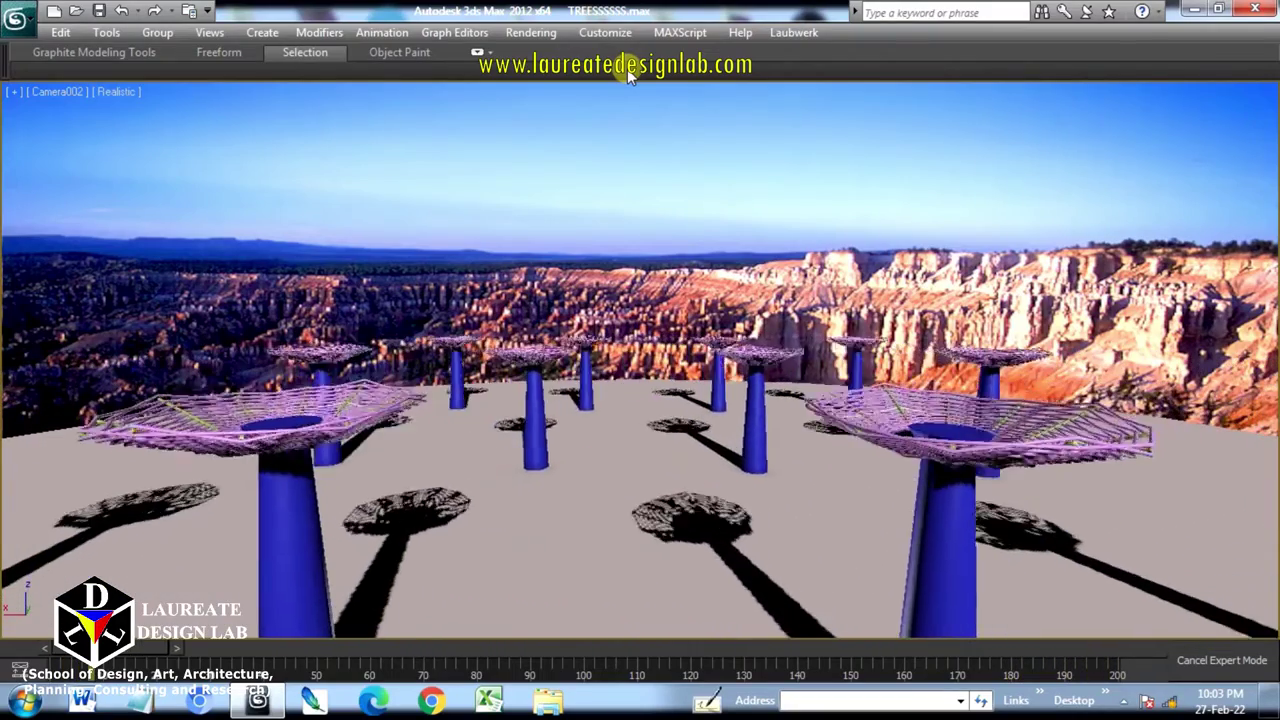
key(c)
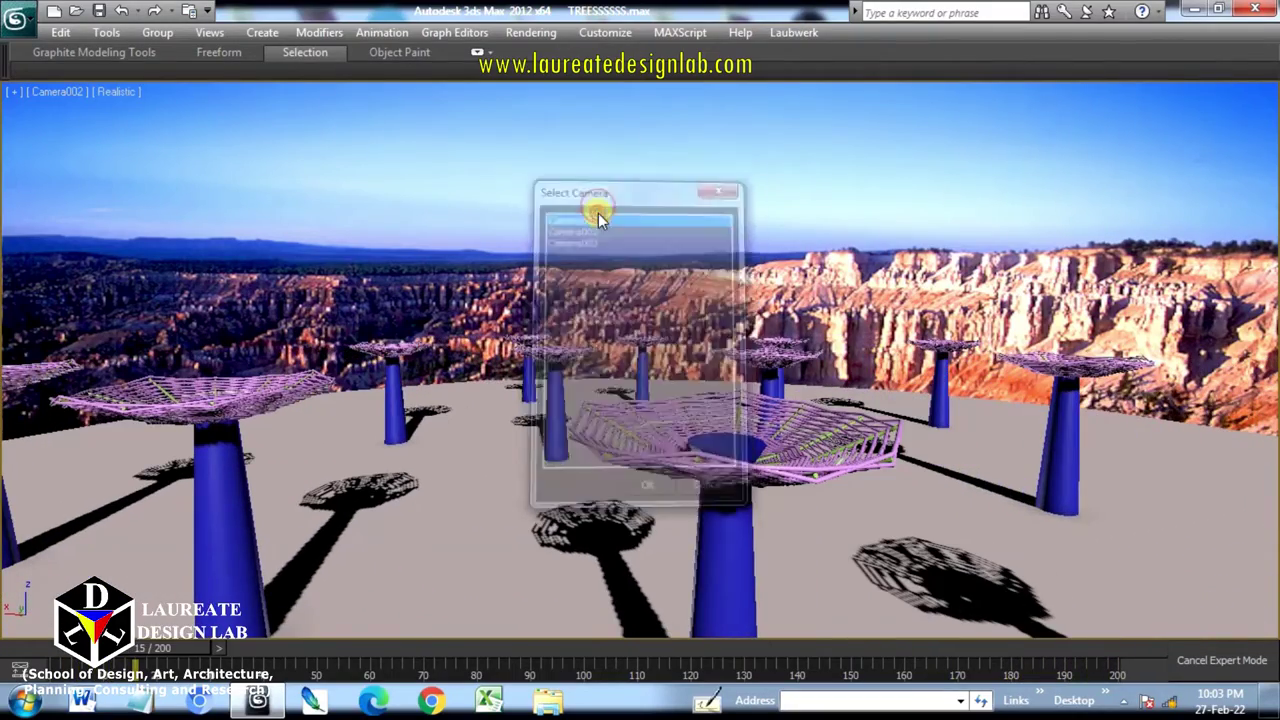
View the scene through Camera001, Camera003 and Camera002, ending on Camera001.
double_click(598, 220)
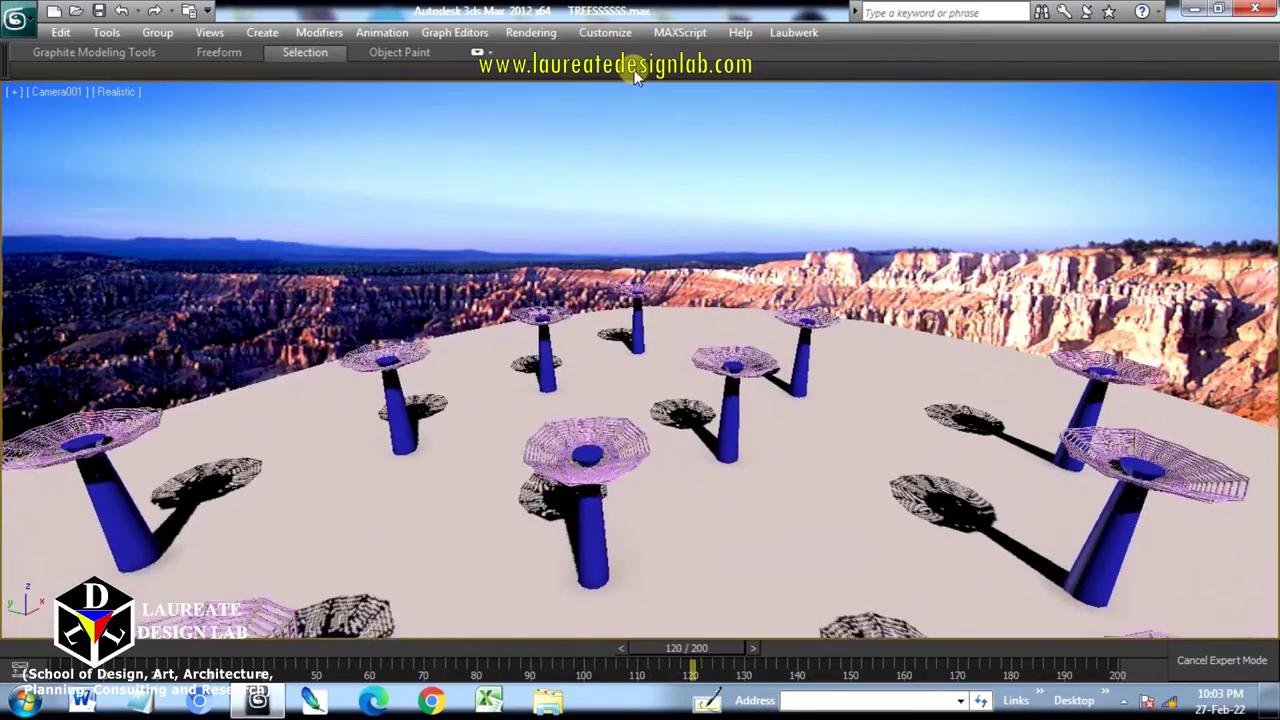
key(c)
double_click(579, 237)
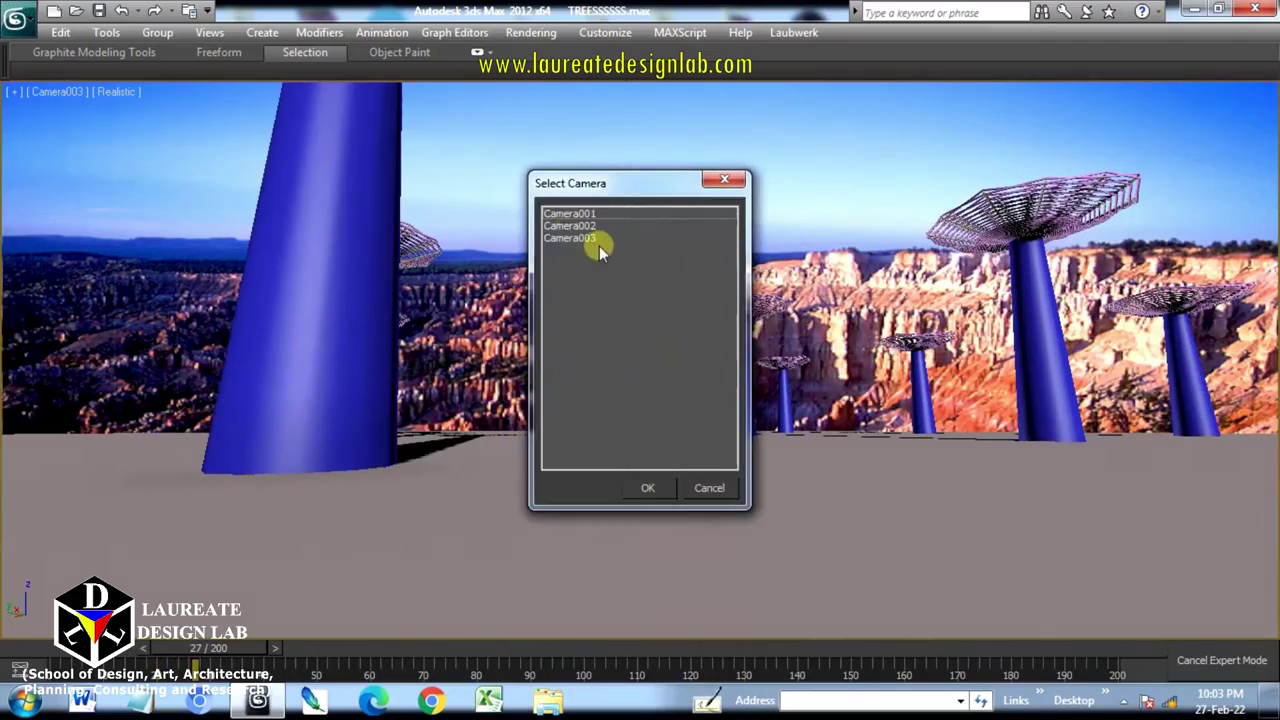
double_click(574, 226)
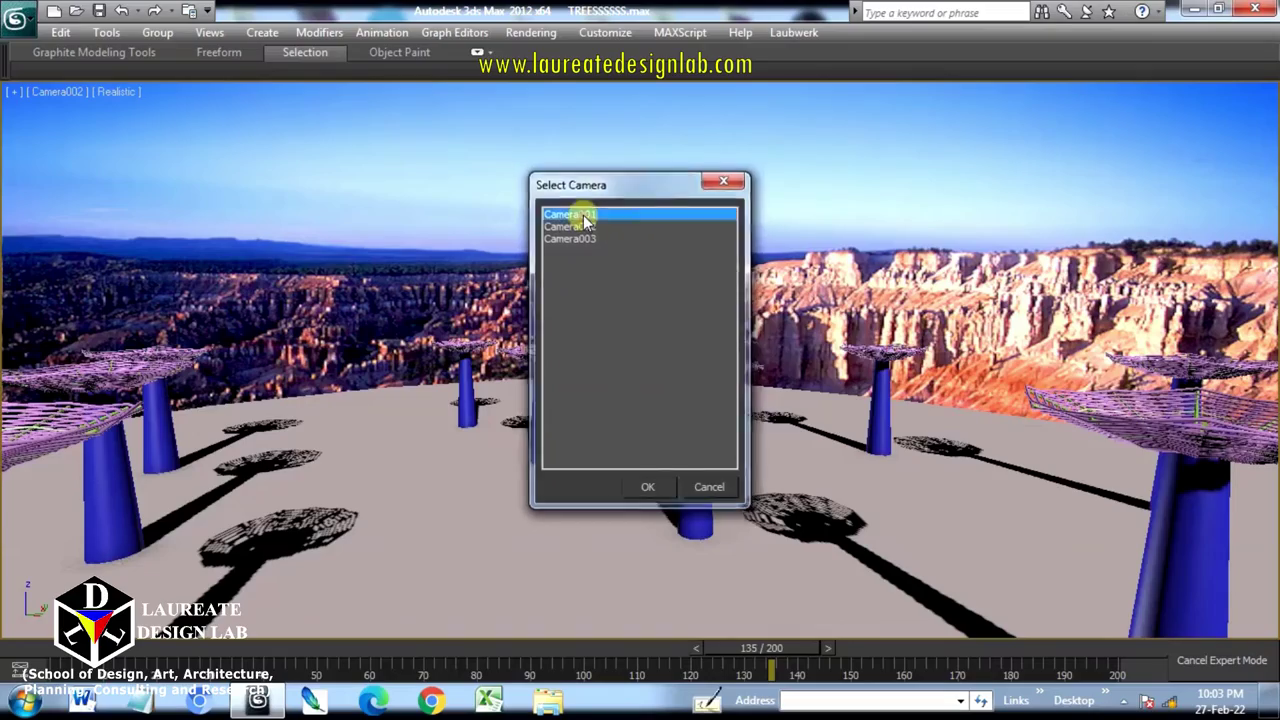
double_click(583, 215)
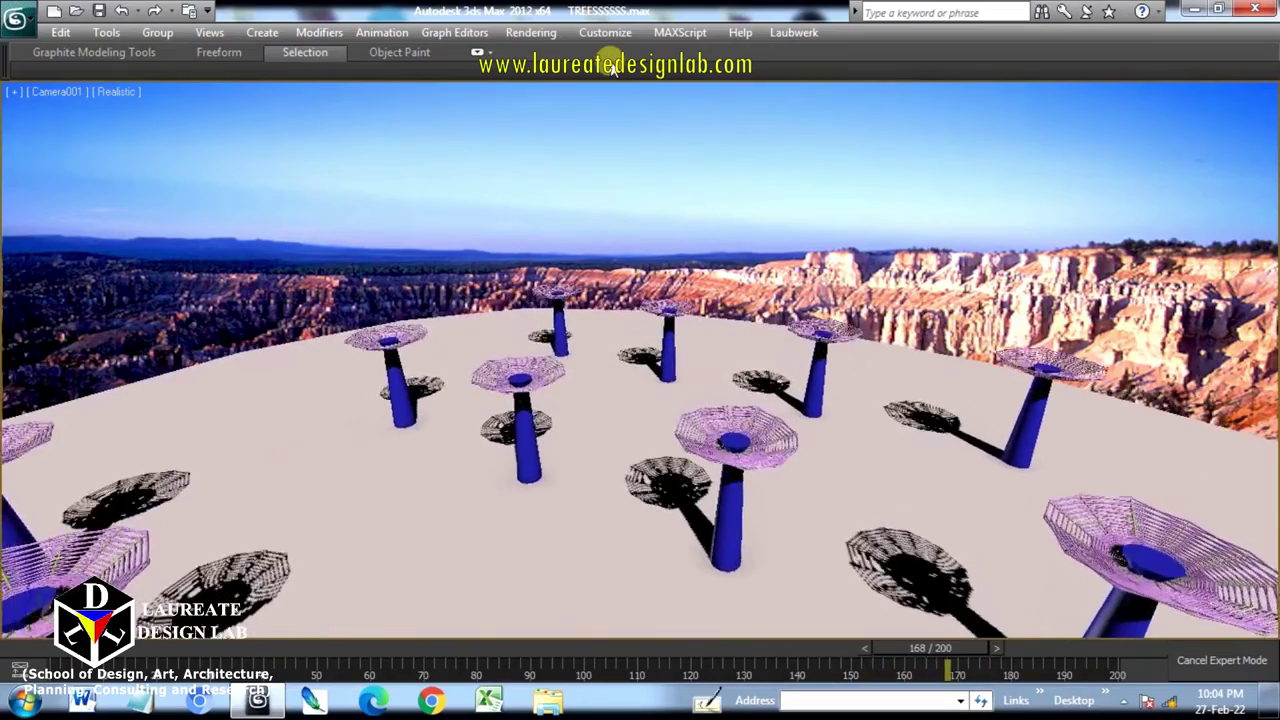